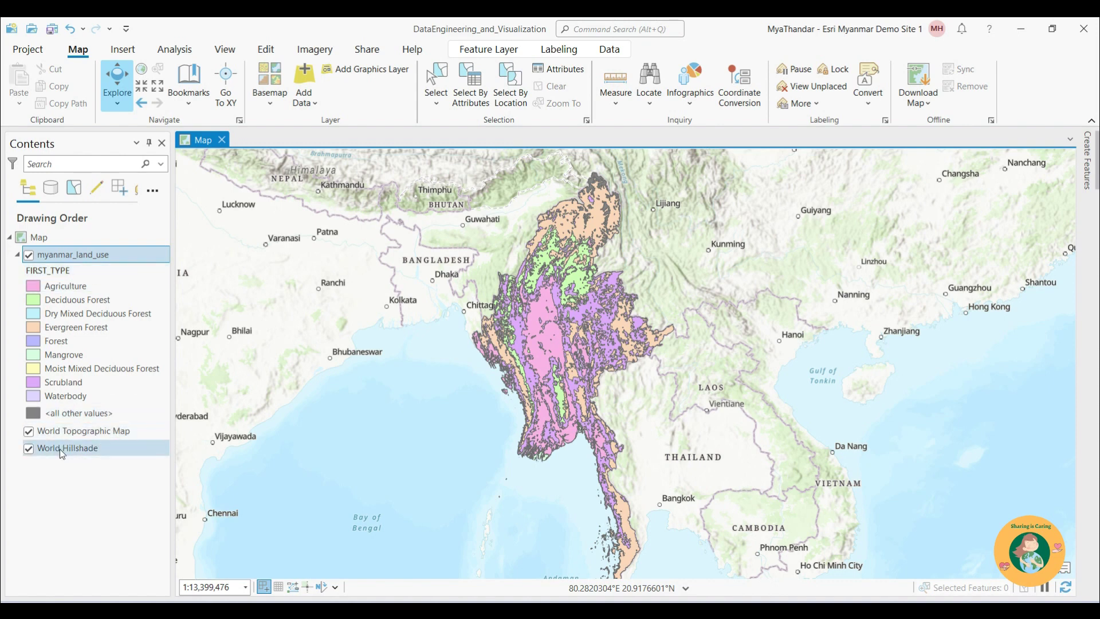
Review the fields and records in the myanmar_land_use attribute table, including FIRST_TYPE and Area_sqkm, and close the table
right_click(78, 256)
left_click(120, 118)
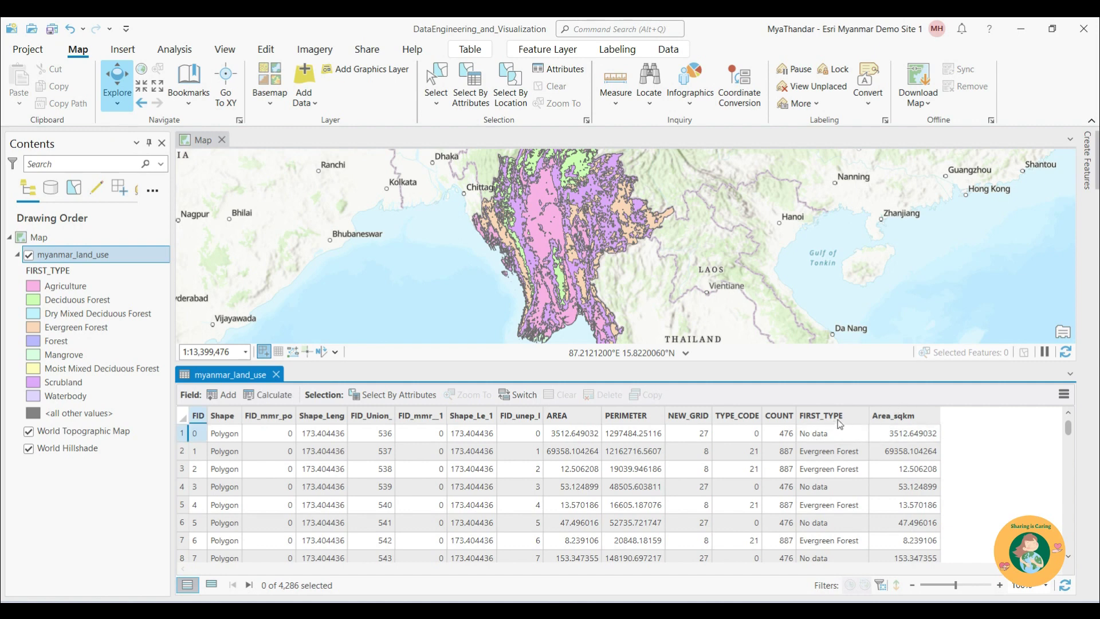
scroll(827, 553, "down", 1)
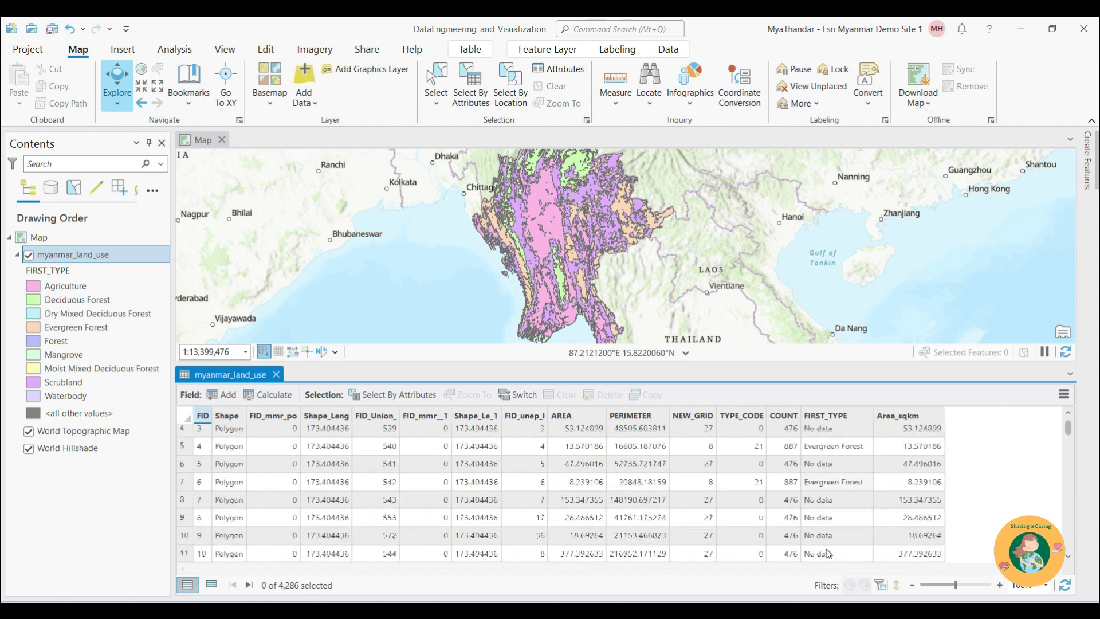
scroll(843, 490, "up", 1)
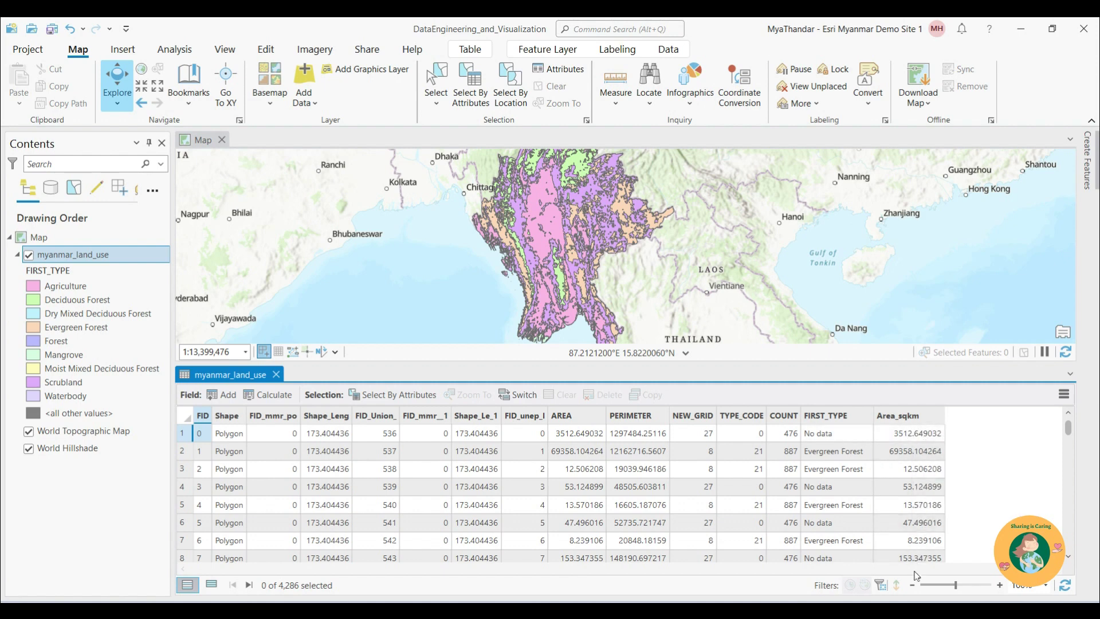
left_click(276, 375)
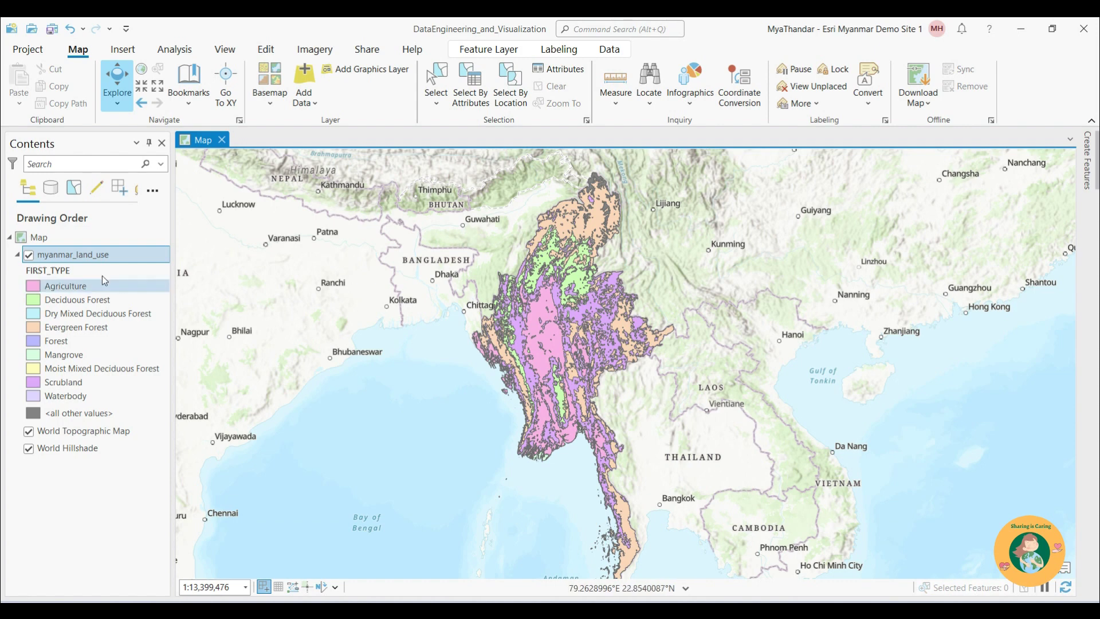
Create a bar chart from the myanmar_land_use layer with FIRST_TYPE as its category
right_click(81, 256)
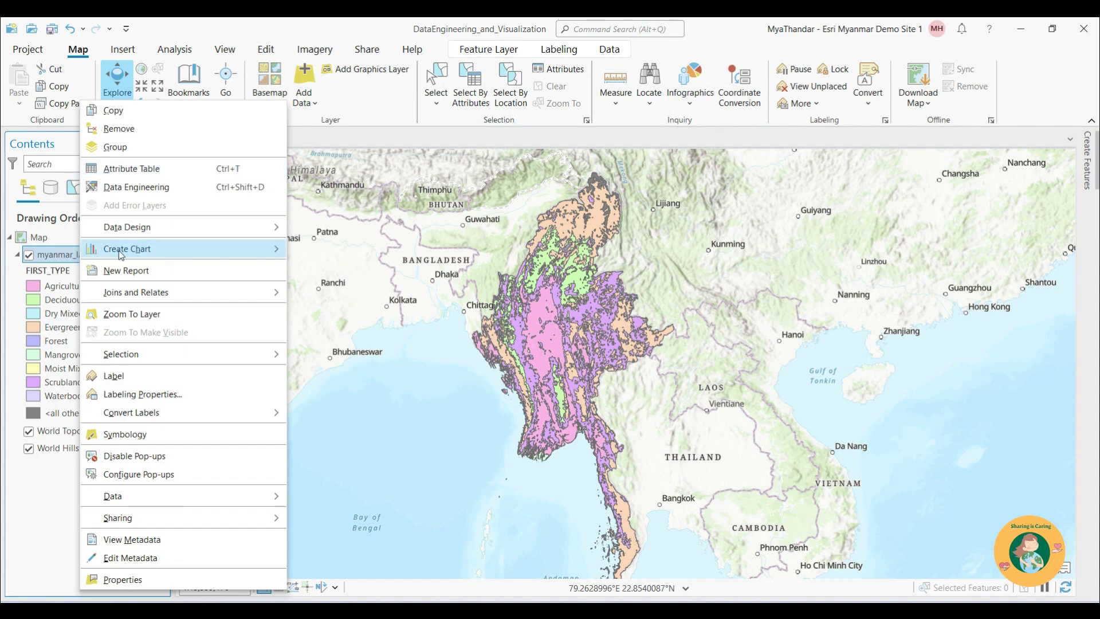
mouse_move(121, 255)
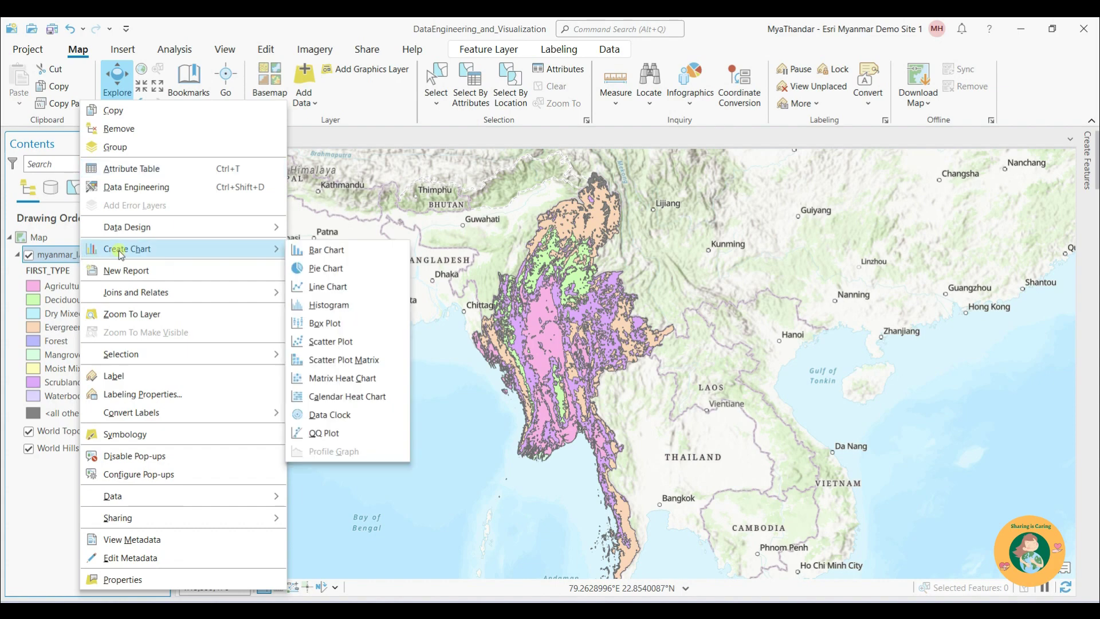
left_click(327, 251)
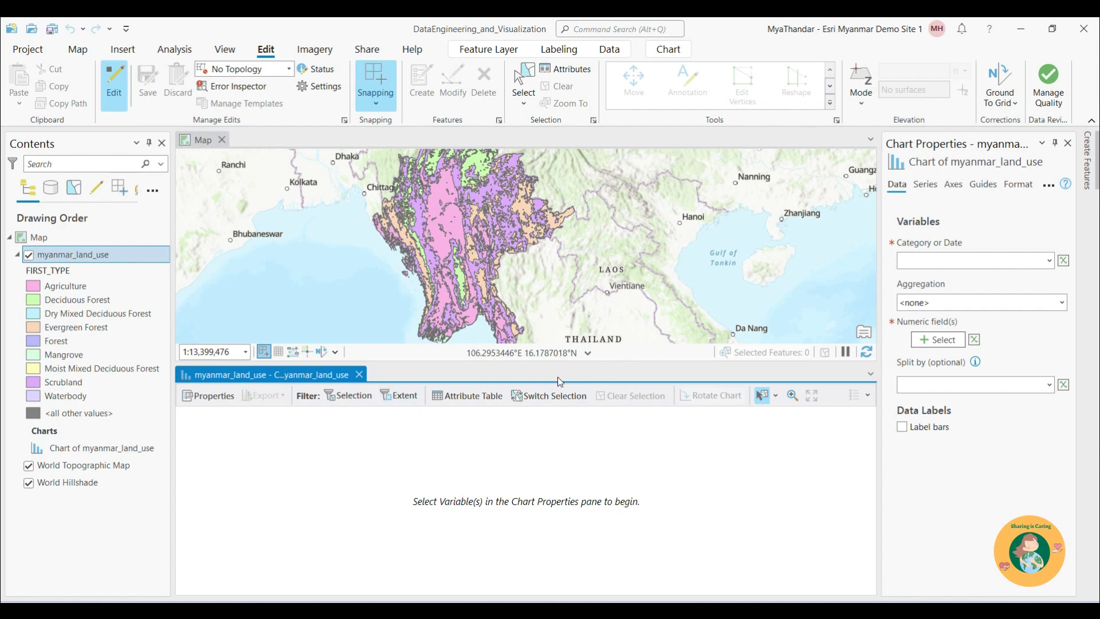
left_click_drag(563, 364, 563, 335)
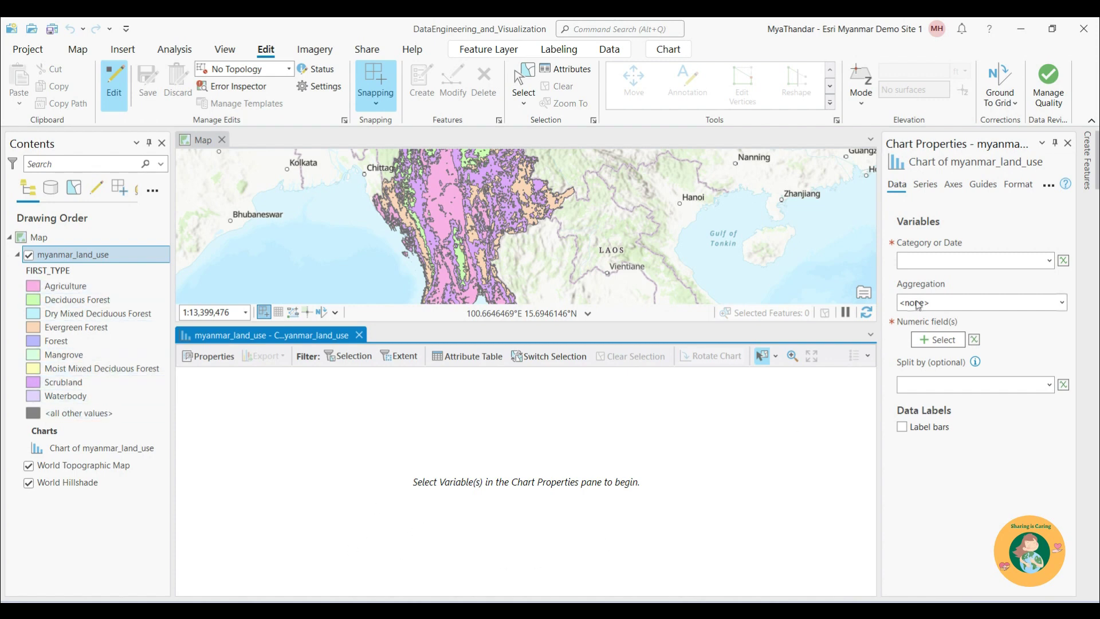
left_click(1050, 261)
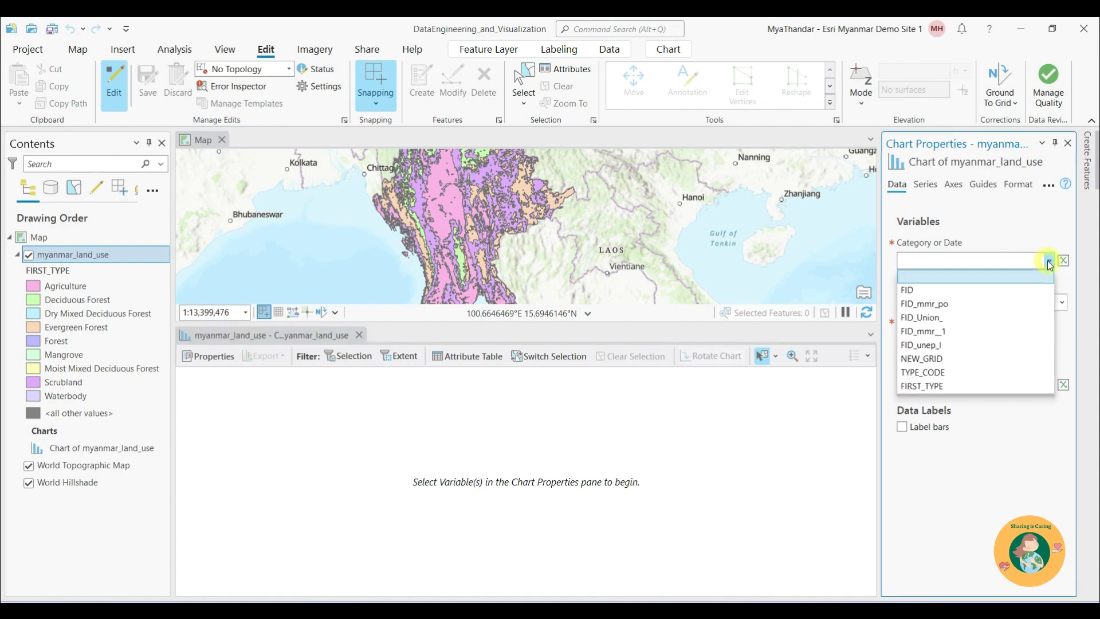
left_click(953, 386)
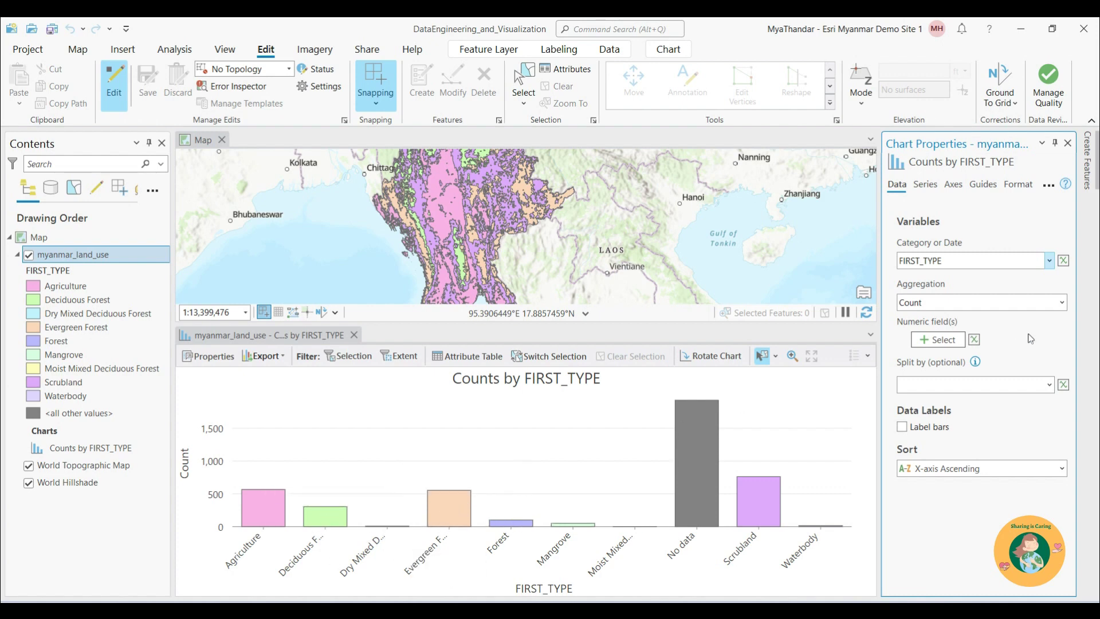
Select the Agriculture bar in the chart and examine the matching polygons on the map
left_click(1062, 302)
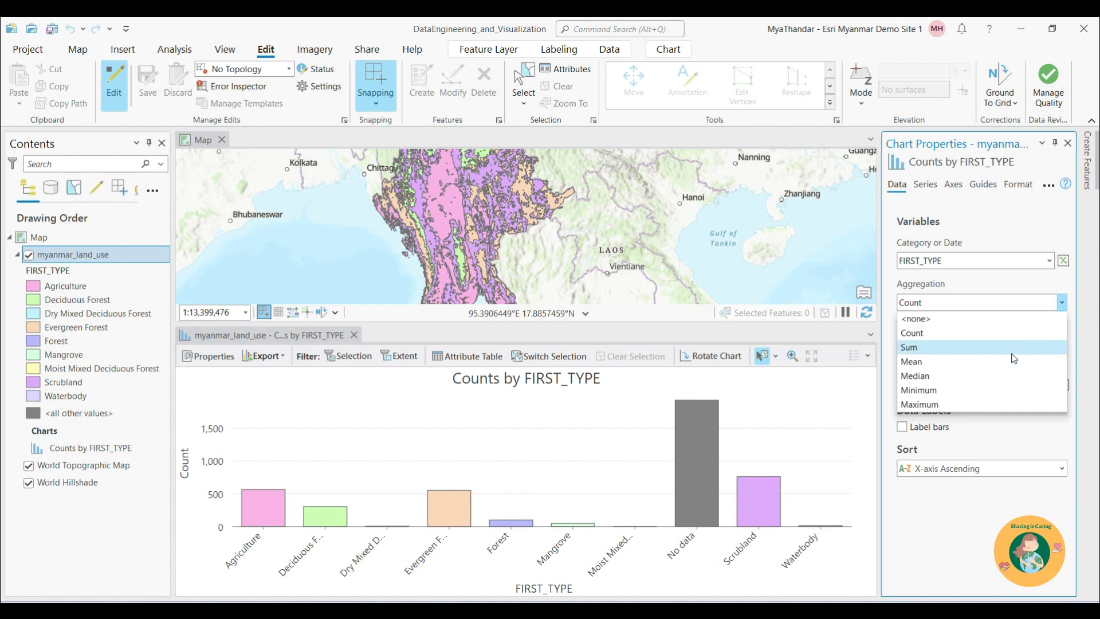
left_click(265, 513)
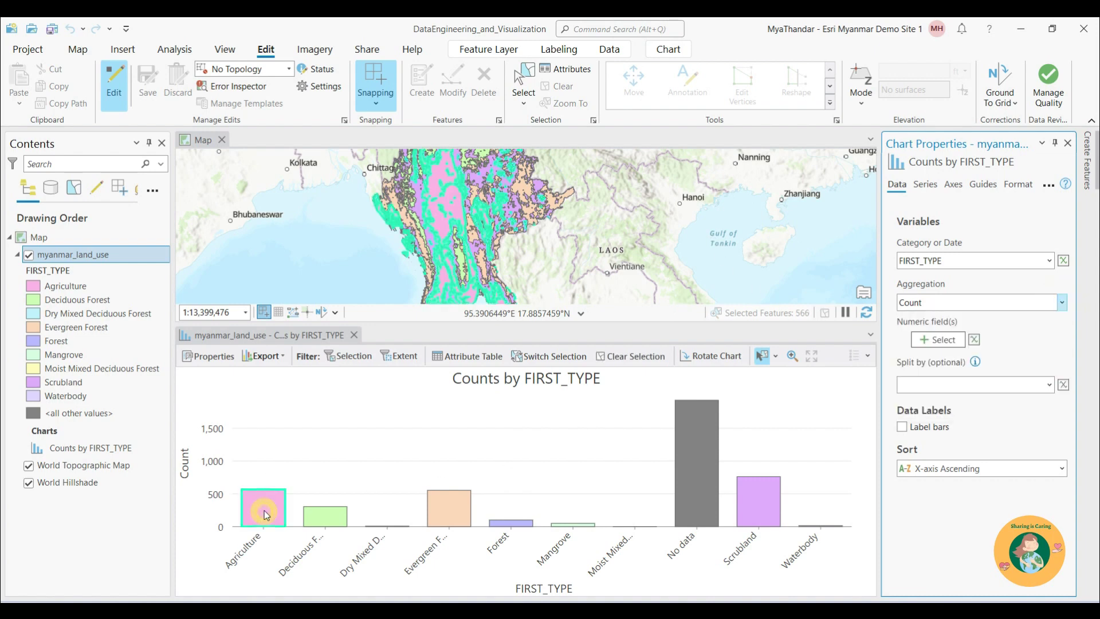
scroll(526, 232, "up", 2)
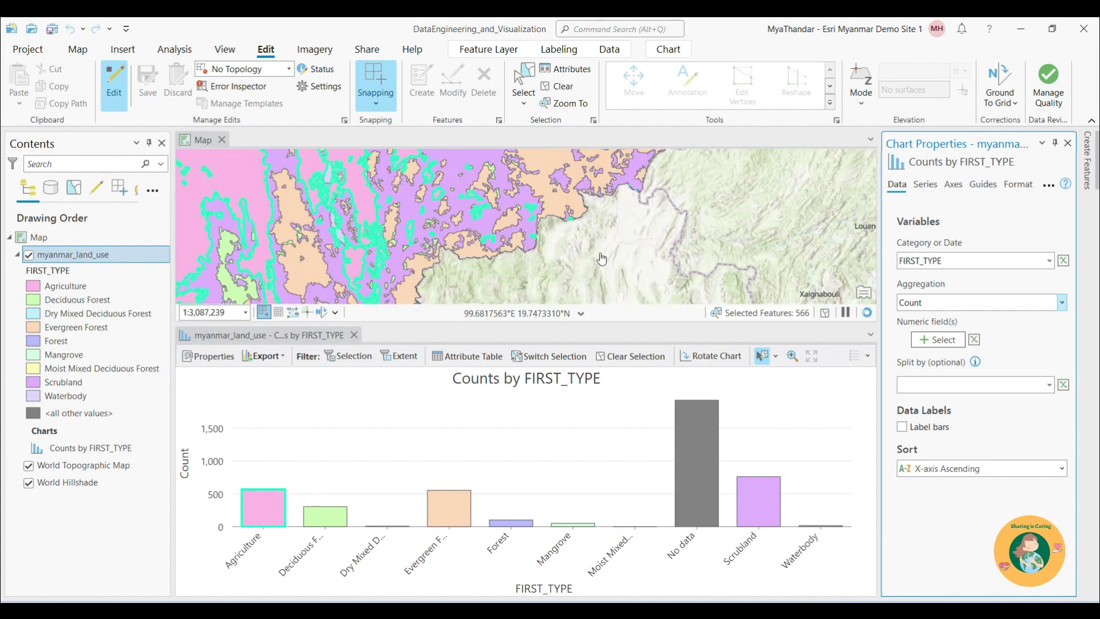
left_click_drag(602, 259, 687, 212)
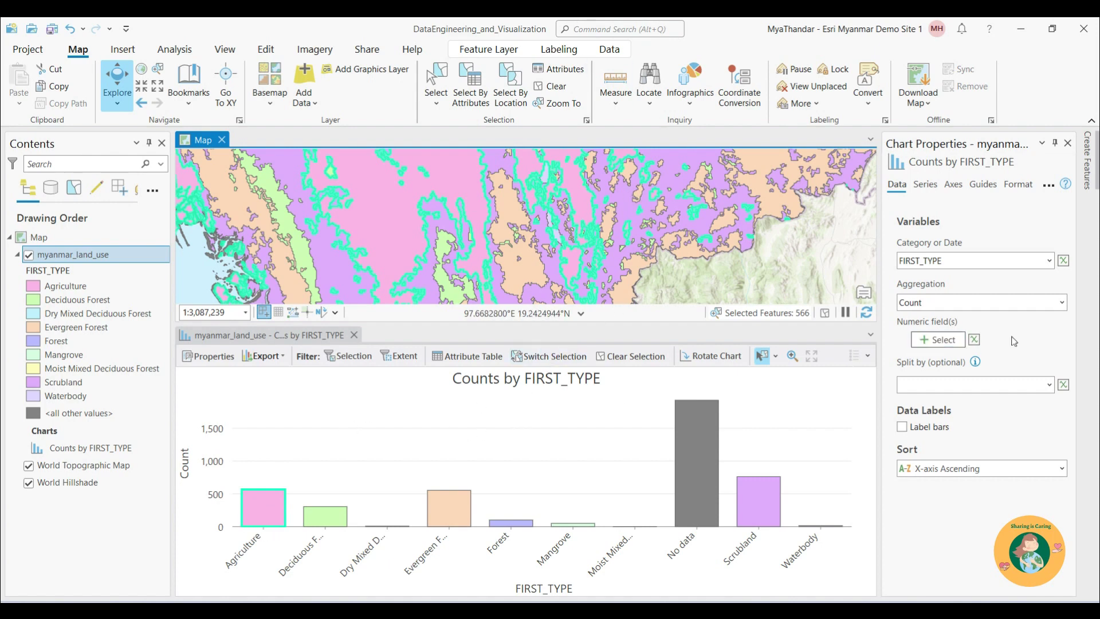
Aggregate the chart by Sum of the Area_sqkm field and label the bars with their values
left_click(1062, 302)
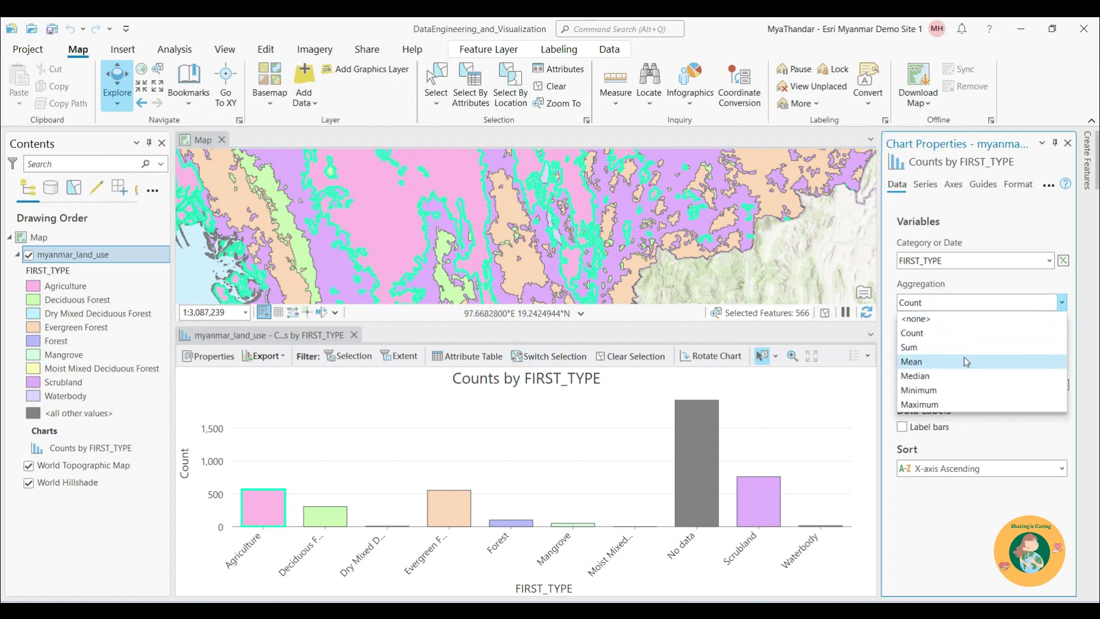
left_click(940, 347)
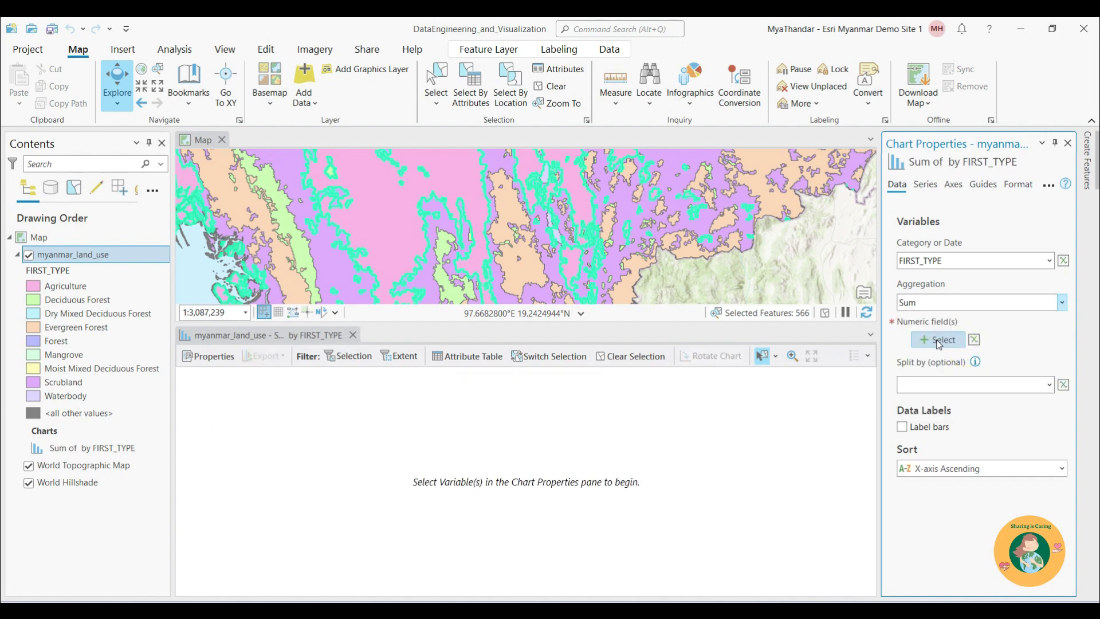
left_click(942, 343)
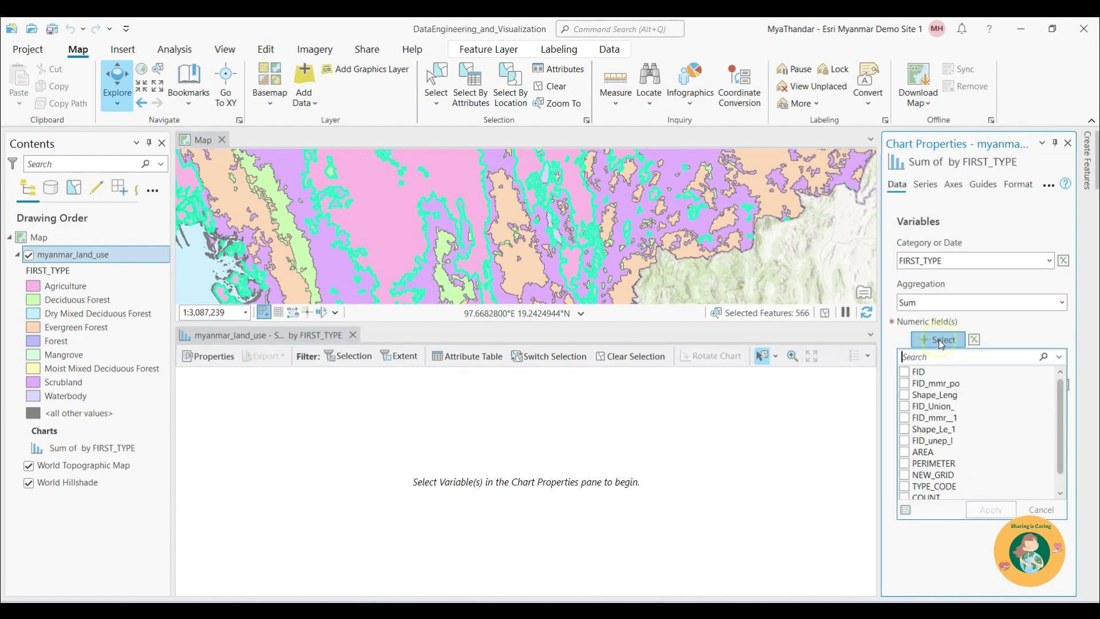
left_click_drag(1063, 419, 1063, 435)
left_click(904, 494)
left_click(973, 510)
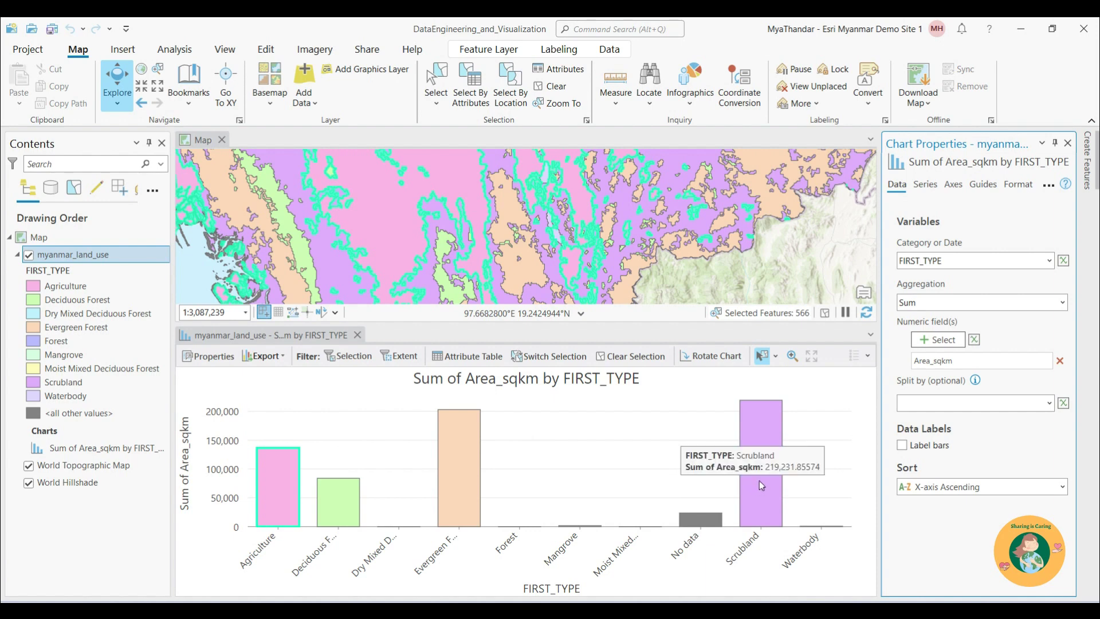
left_click(903, 445)
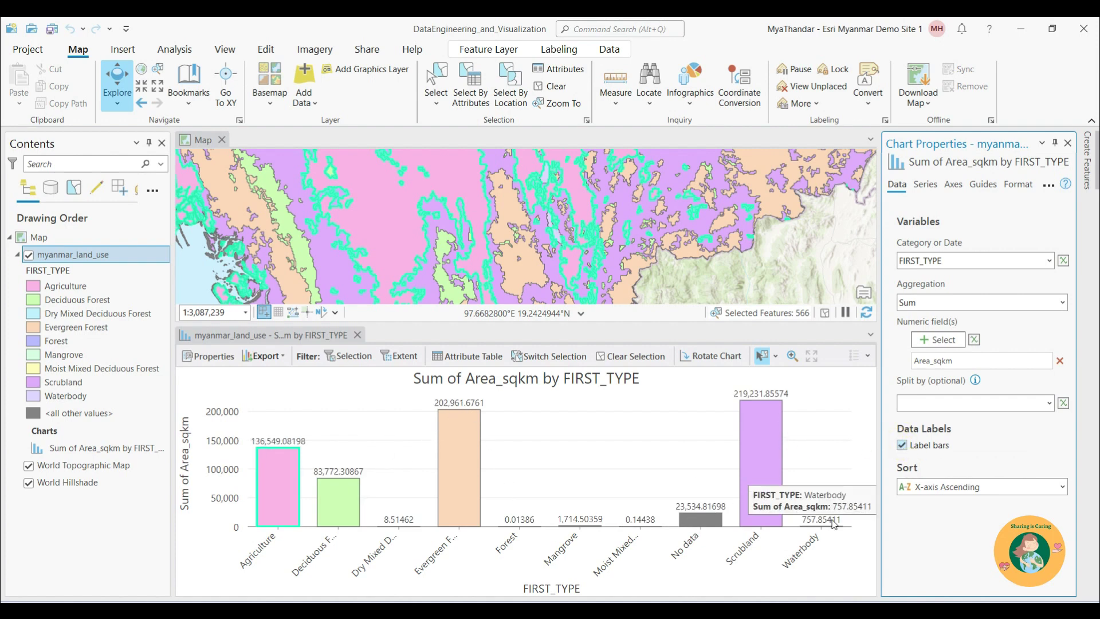
mouse_move(288, 456)
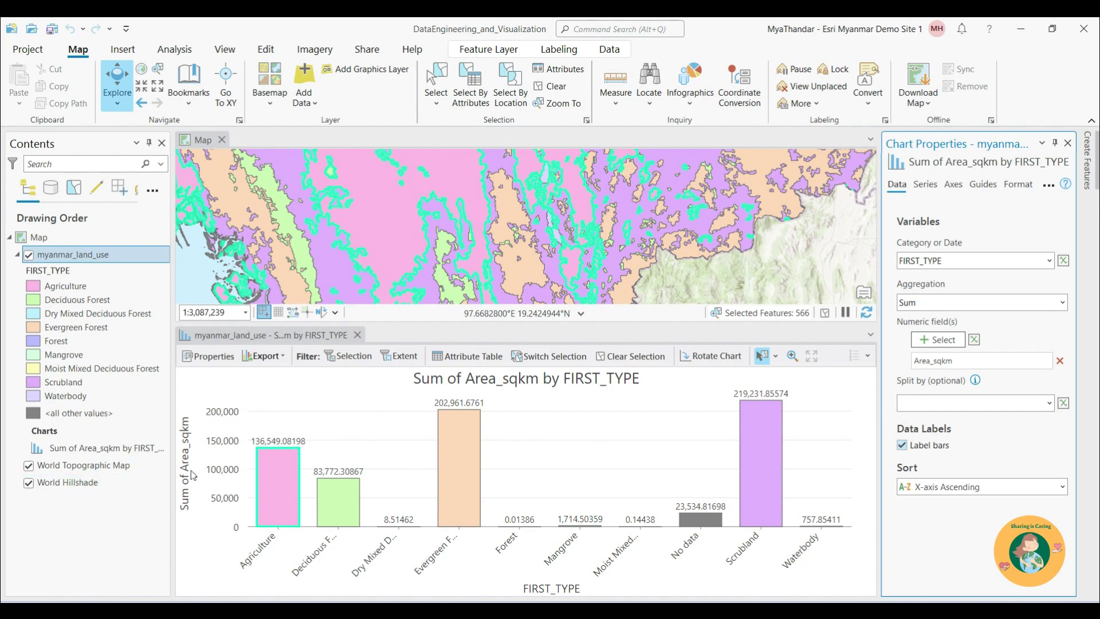
Sort the bars by Y-axis Descending and clear the feature selection
left_click(1063, 487)
left_click(952, 551)
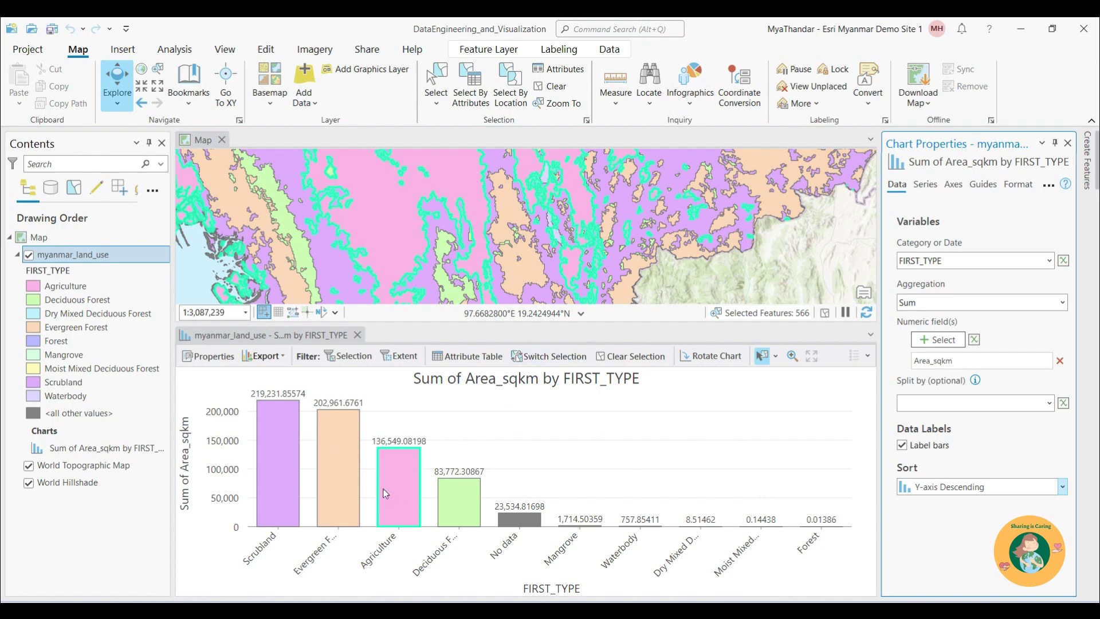
left_click(555, 86)
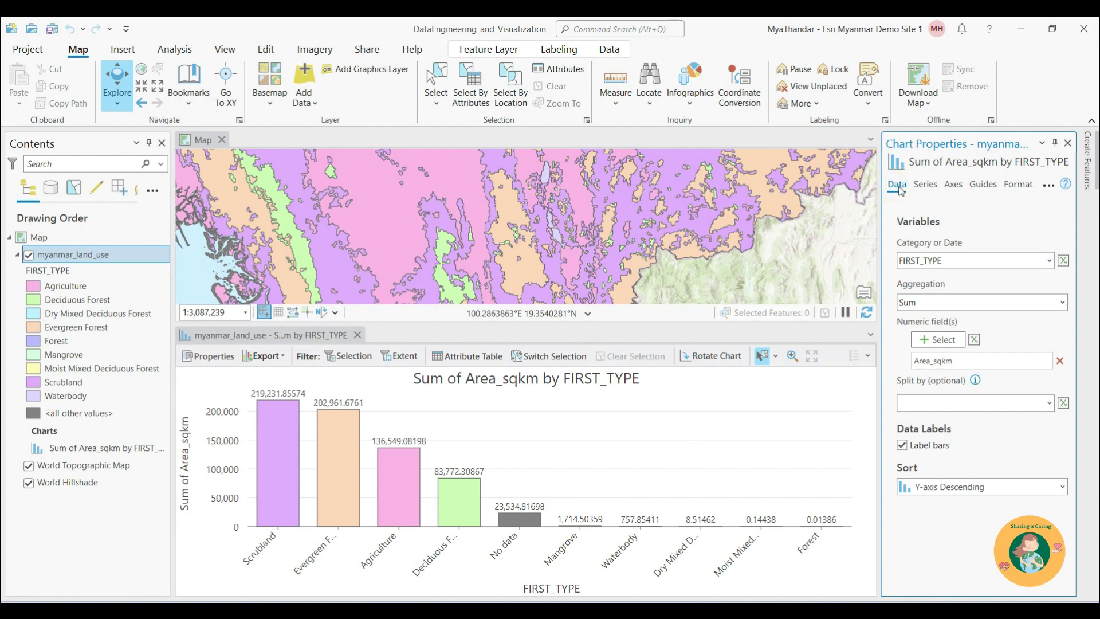
Raise the chart's X-axis label character limit to 28
left_click(953, 186)
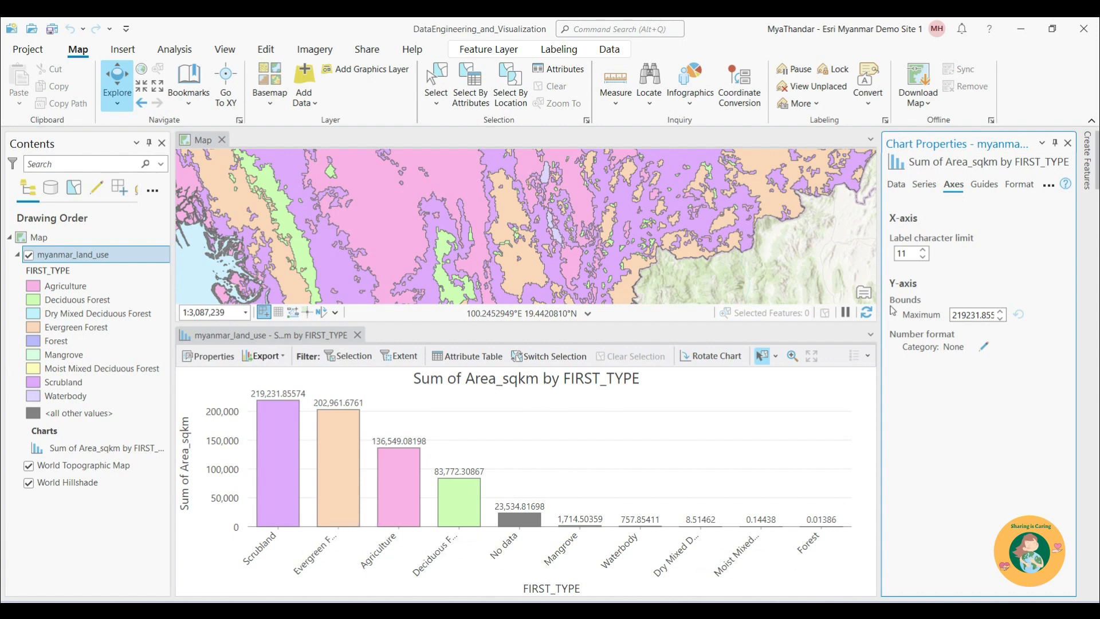
left_click(922, 250)
left_click(923, 250)
left_click(922, 250)
left_click(924, 251)
left_click(924, 251)
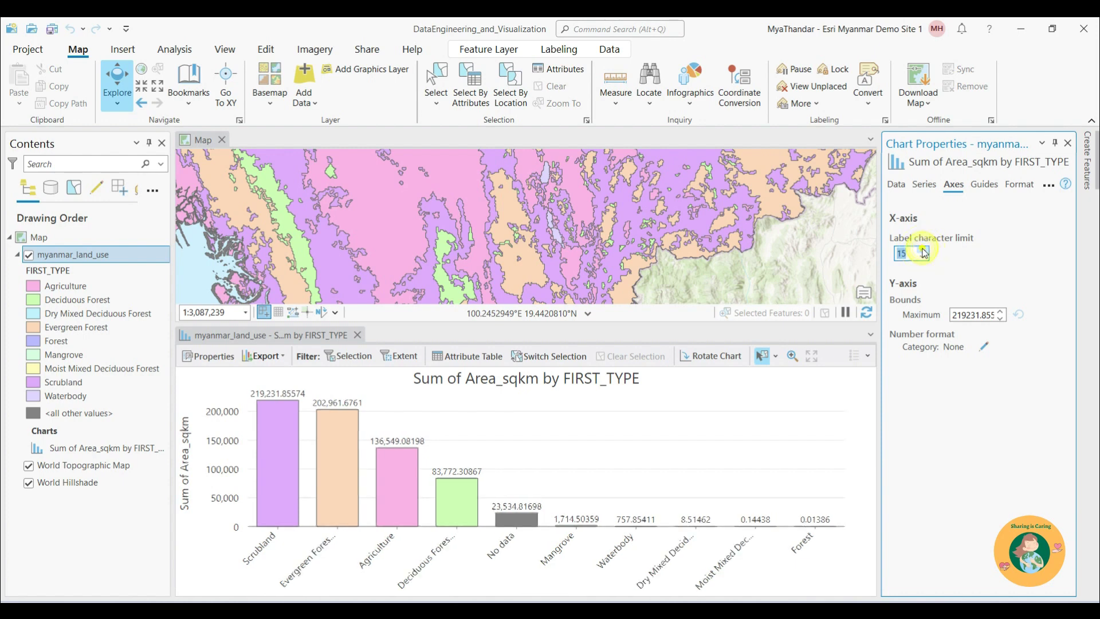
left_click(924, 251)
left_click(924, 251)
left_click(924, 250)
left_click(923, 251)
left_click(924, 251)
left_click(924, 250)
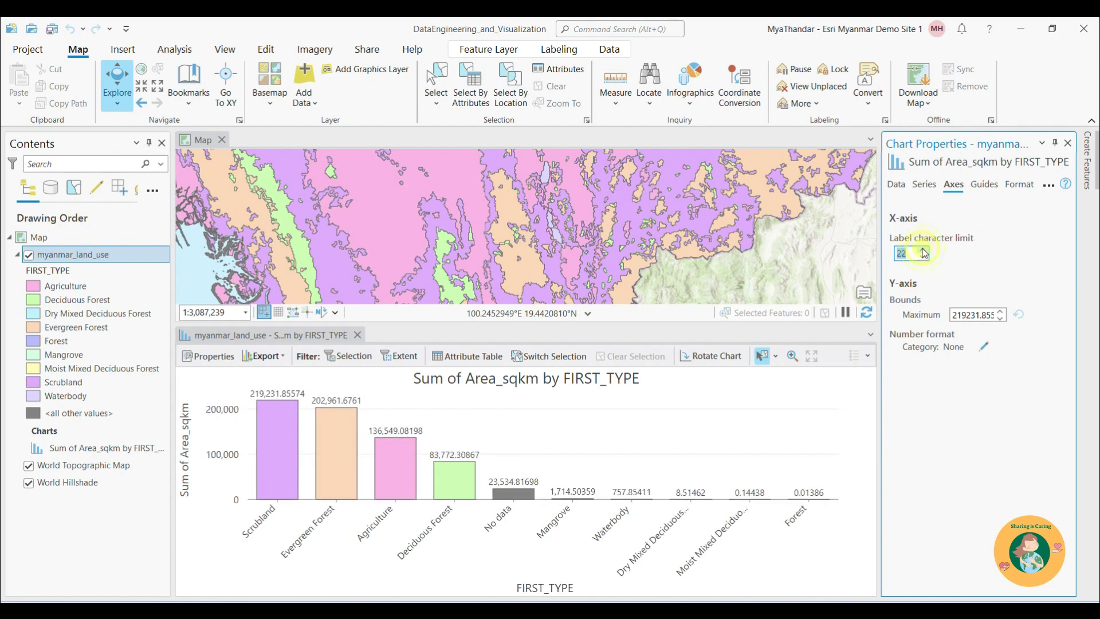
left_click(924, 250)
left_click(924, 250)
left_click(924, 250)
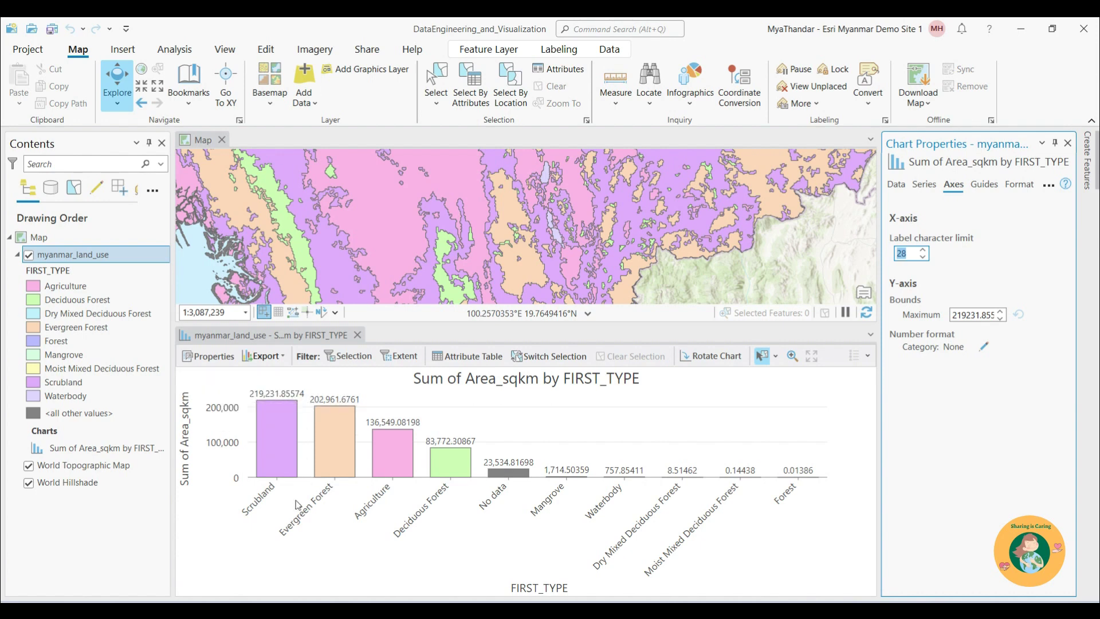
Set the Y-axis maximum bound to 250000 and enlarge the chart pane over the map
mouse_move(276, 398)
left_click(968, 315)
type("219231")
key("Return")
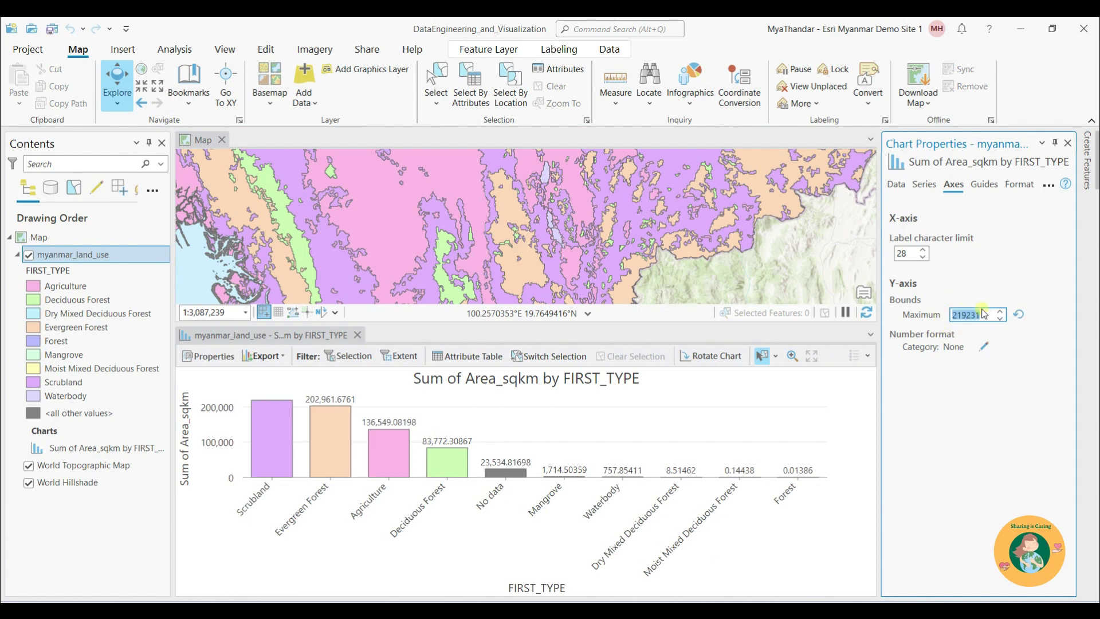
type("250000")
key("Return")
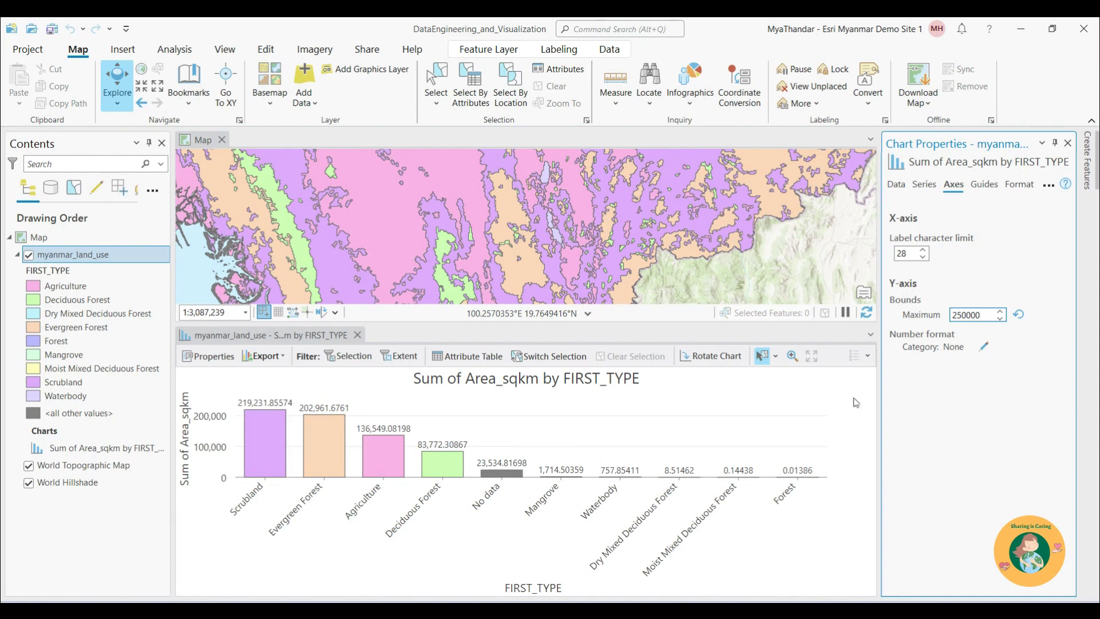
left_click(797, 435)
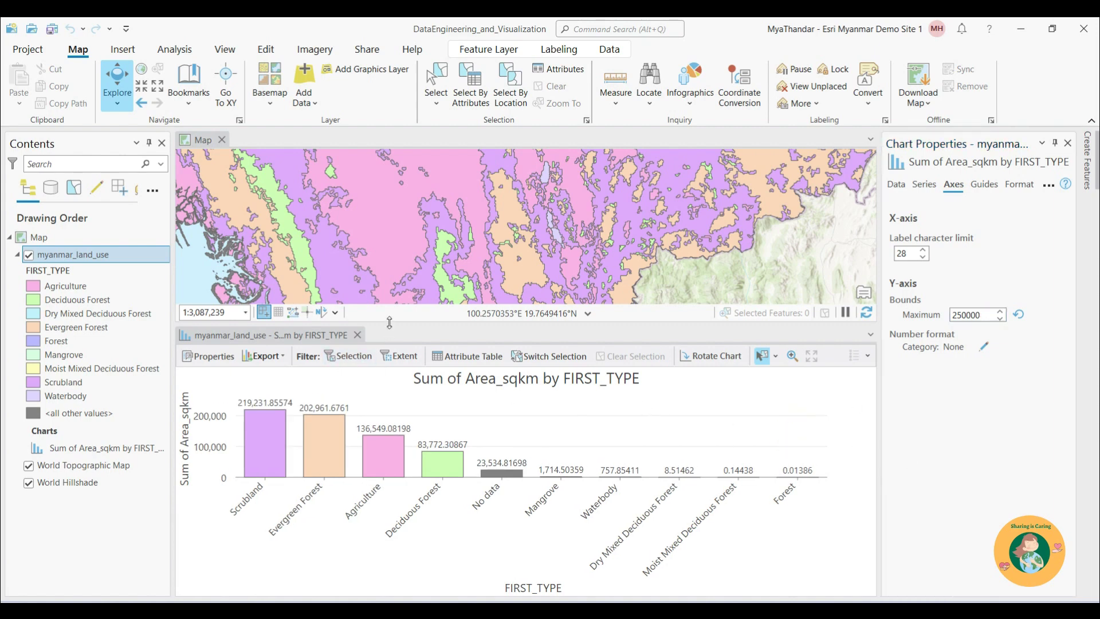
left_click_drag(389, 323, 460, 249)
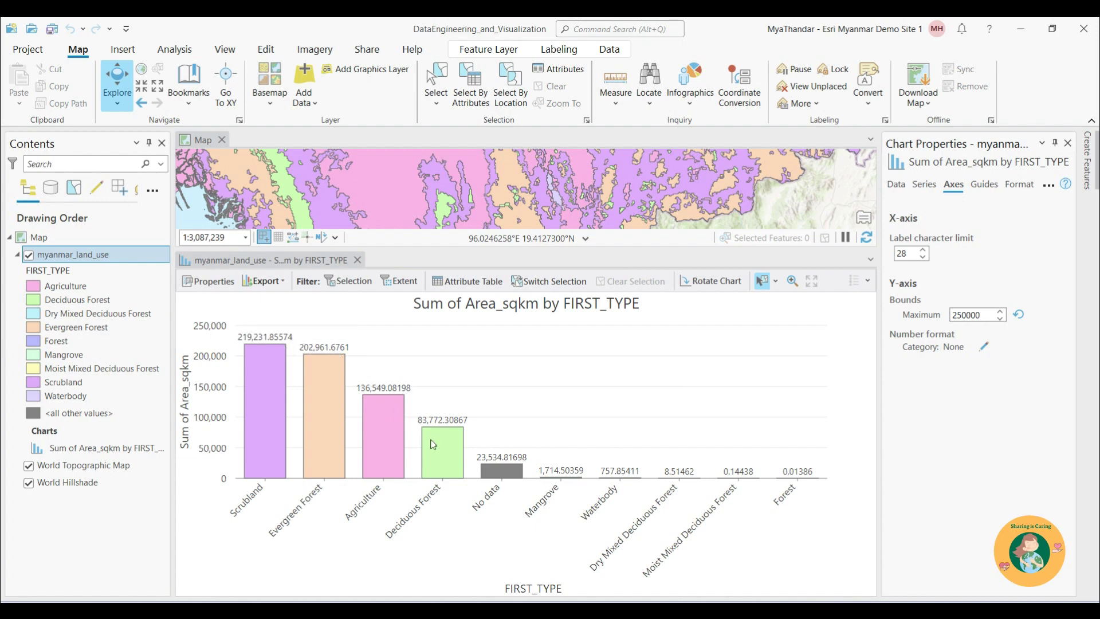
Apply a Numeric number format to the Y-axis, rounded to 2 decimal places
left_click(984, 347)
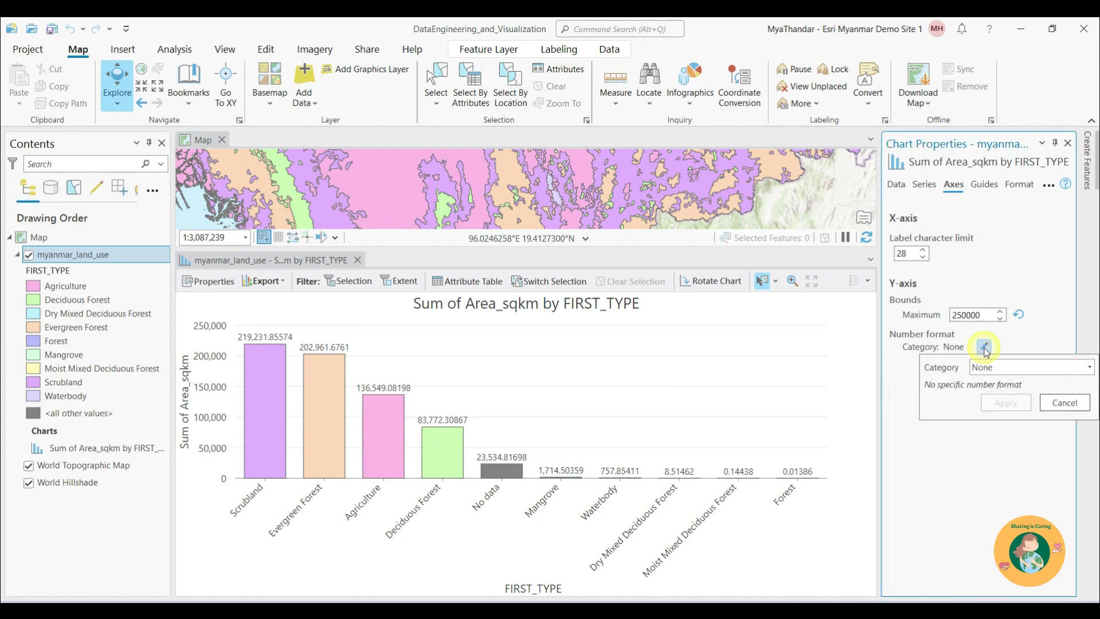
left_click(1090, 368)
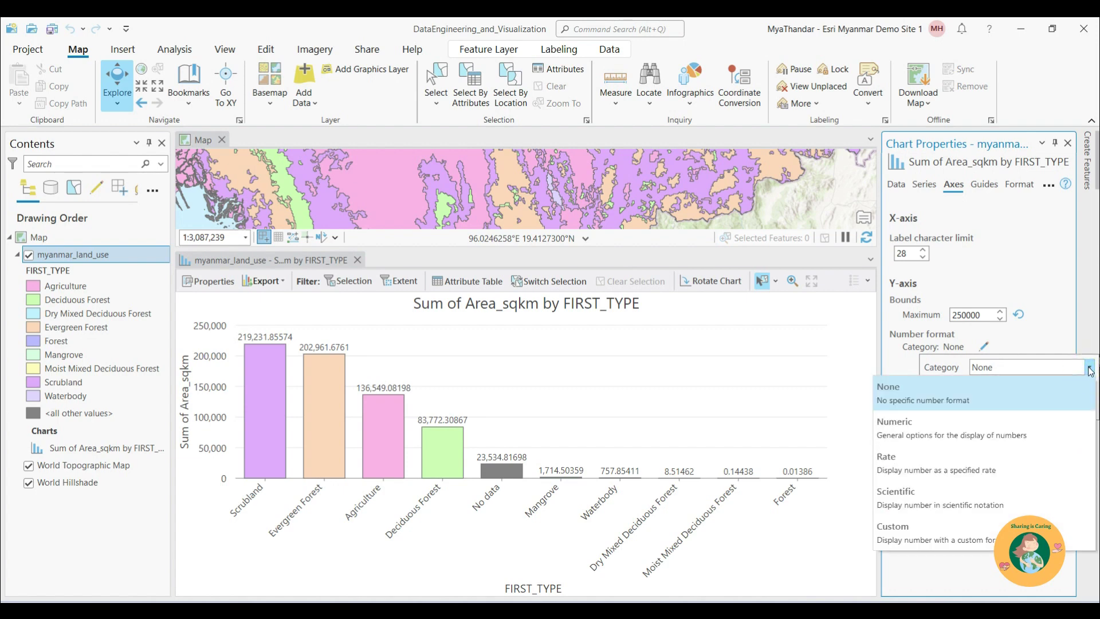
left_click(1029, 428)
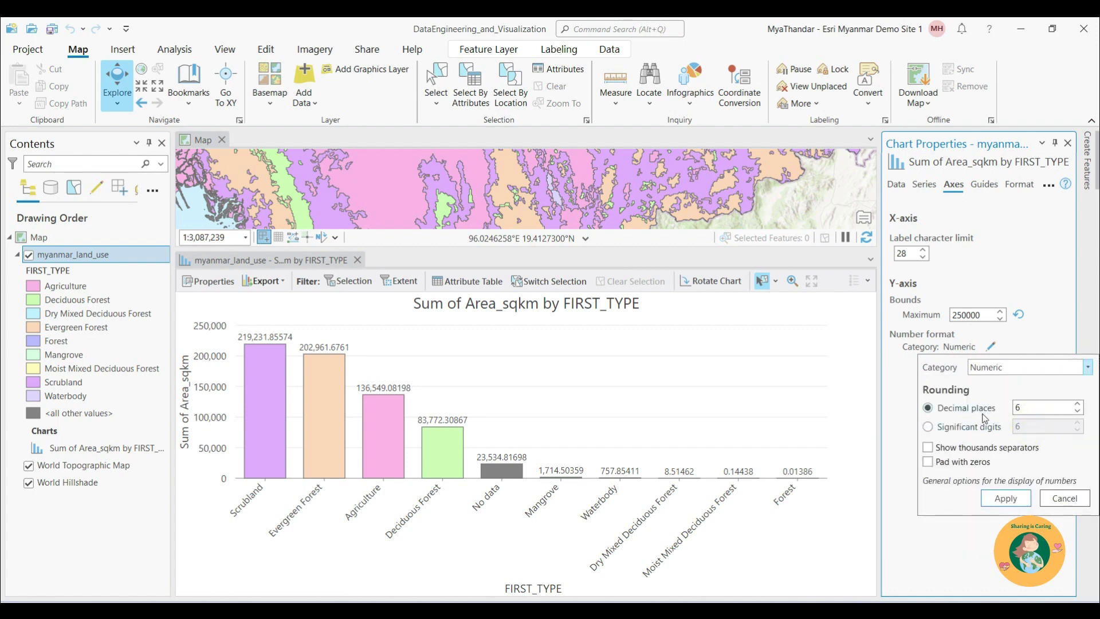
left_click(1078, 411)
left_click(1078, 411)
left_click(1078, 412)
left_click(1008, 498)
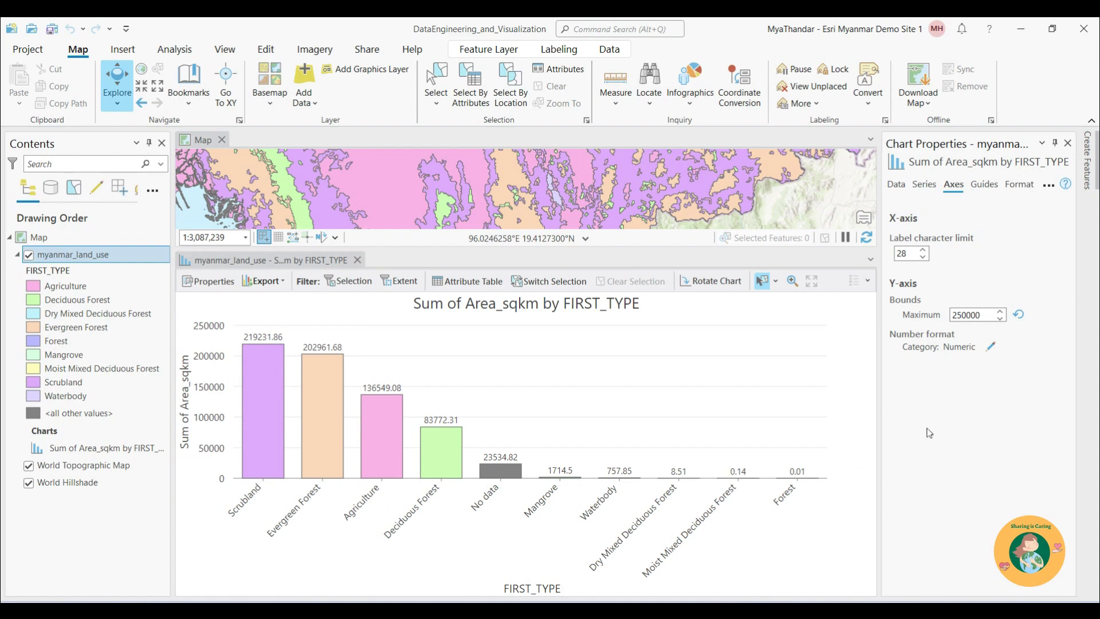
Try the Light and Medium system themes on the chart and settle on the Dark theme
left_click(1018, 184)
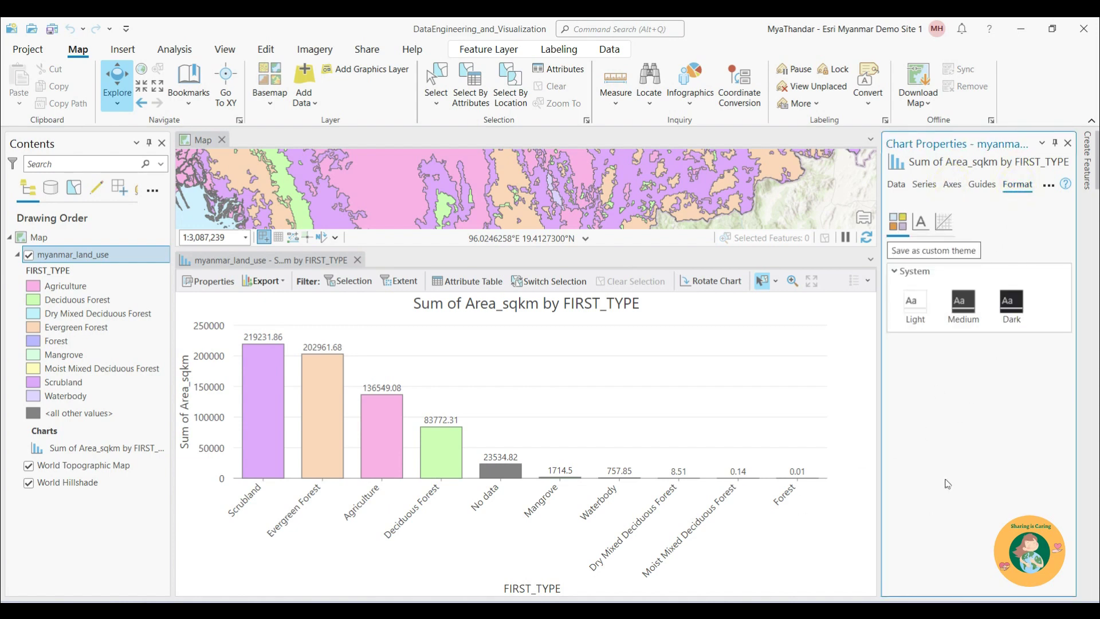
left_click(912, 312)
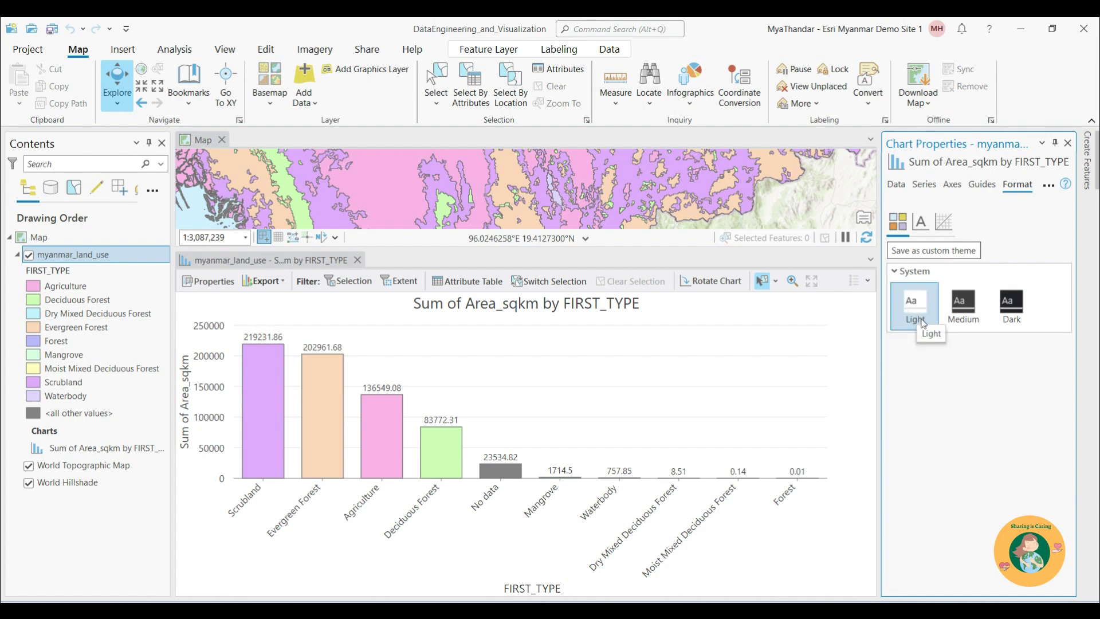
left_click(966, 319)
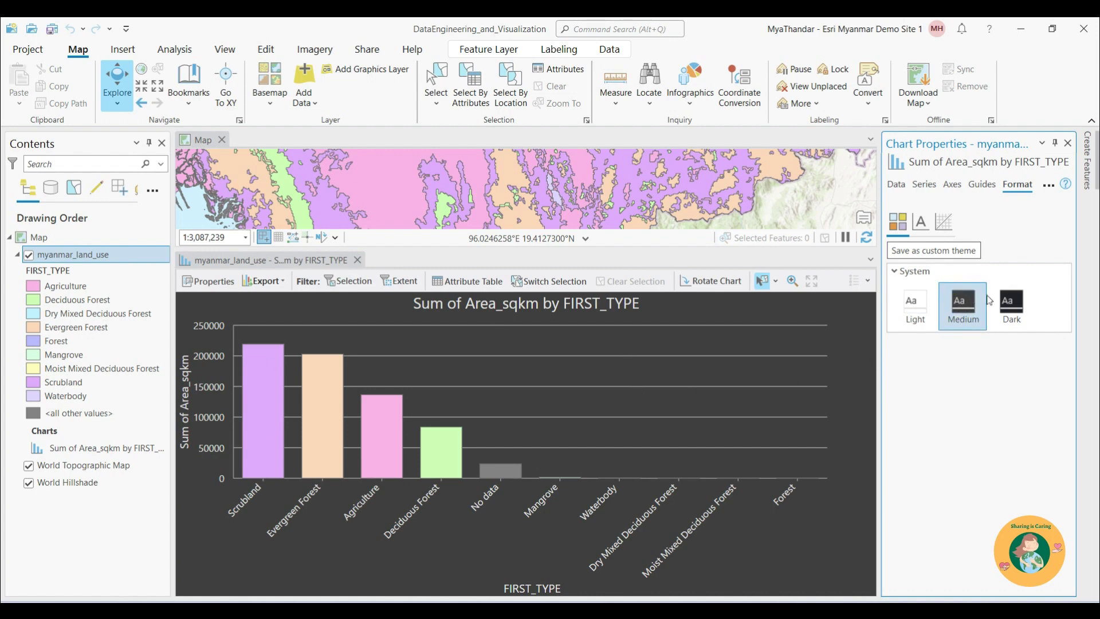
left_click(1012, 304)
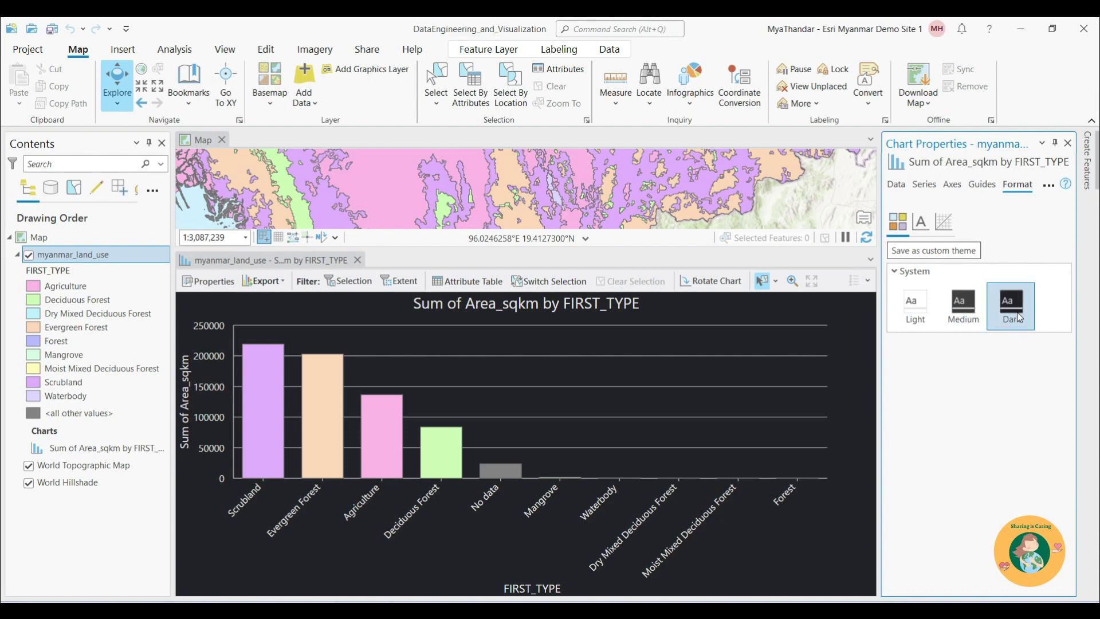
Set the text color of the chart title to orange-red
left_click(922, 223)
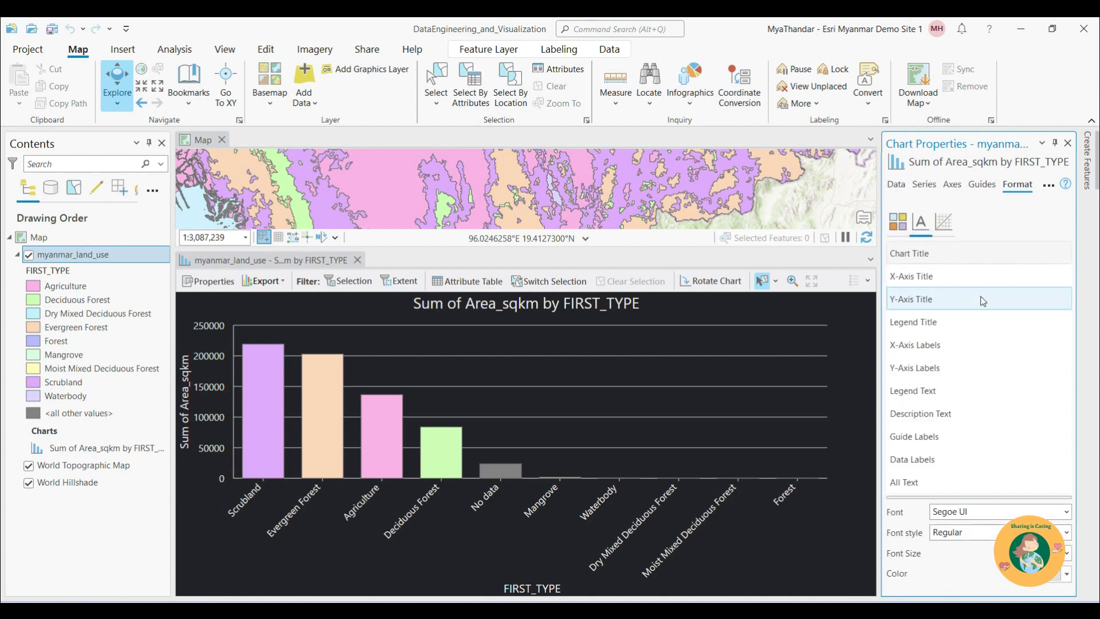
left_click(968, 254)
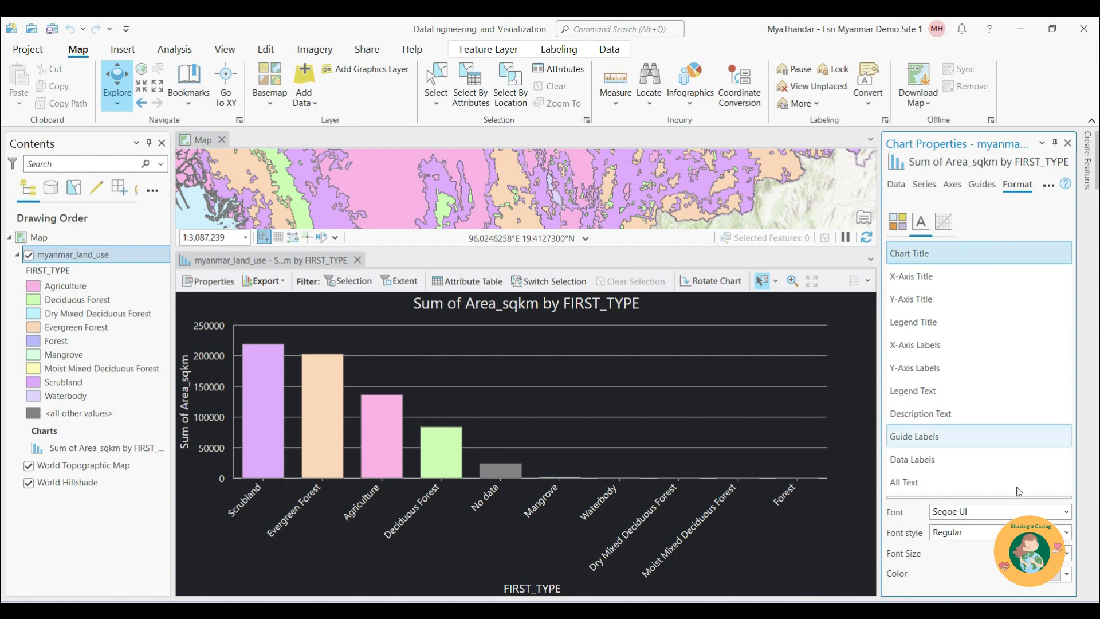
left_click(1068, 573)
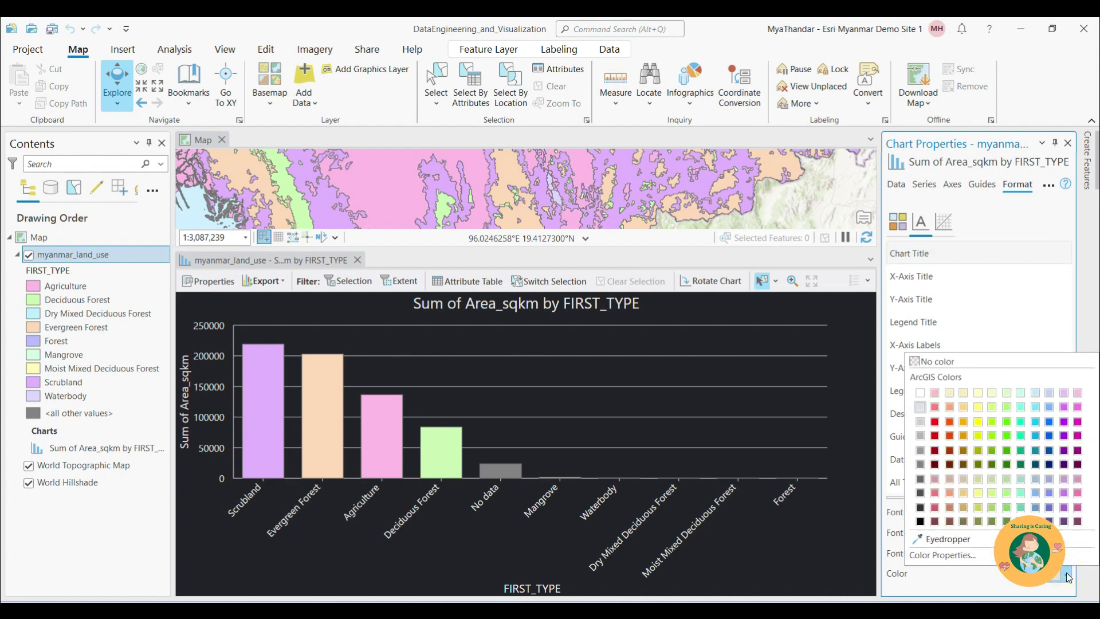
left_click(949, 422)
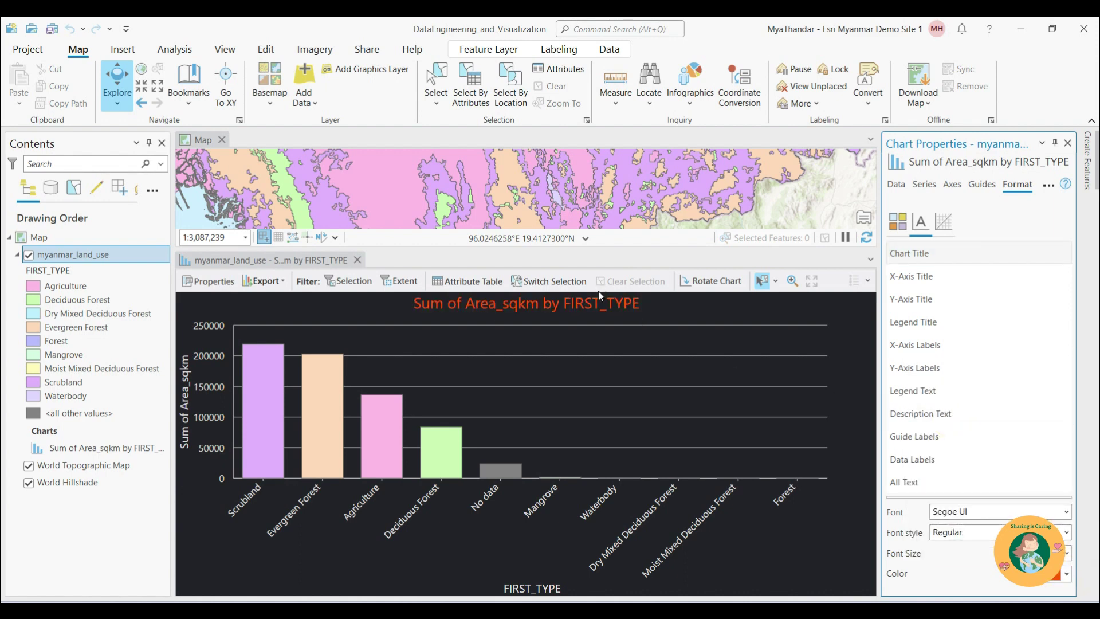
Set the text color of both the X-axis title and the Y-axis title to yellow
left_click(932, 280)
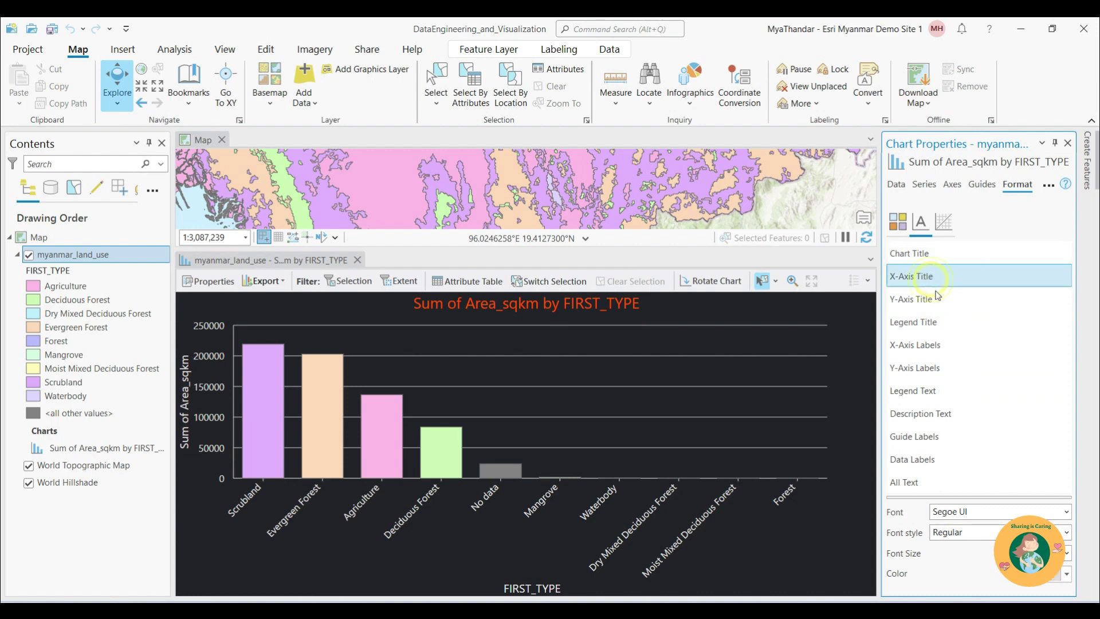
left_click(1066, 575)
left_click(977, 424)
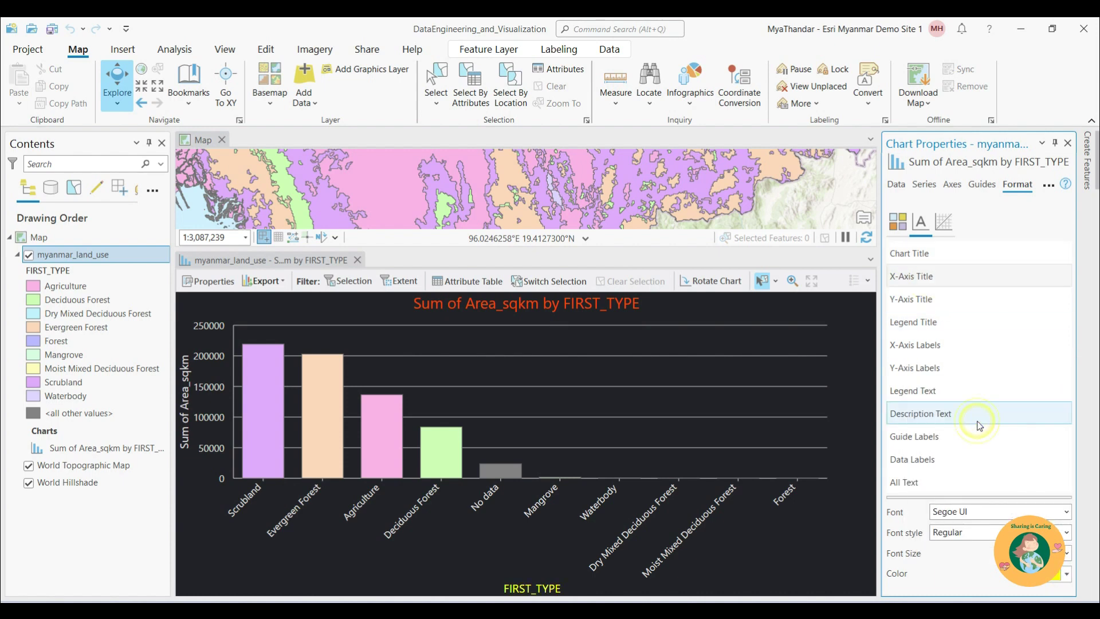
left_click(924, 299)
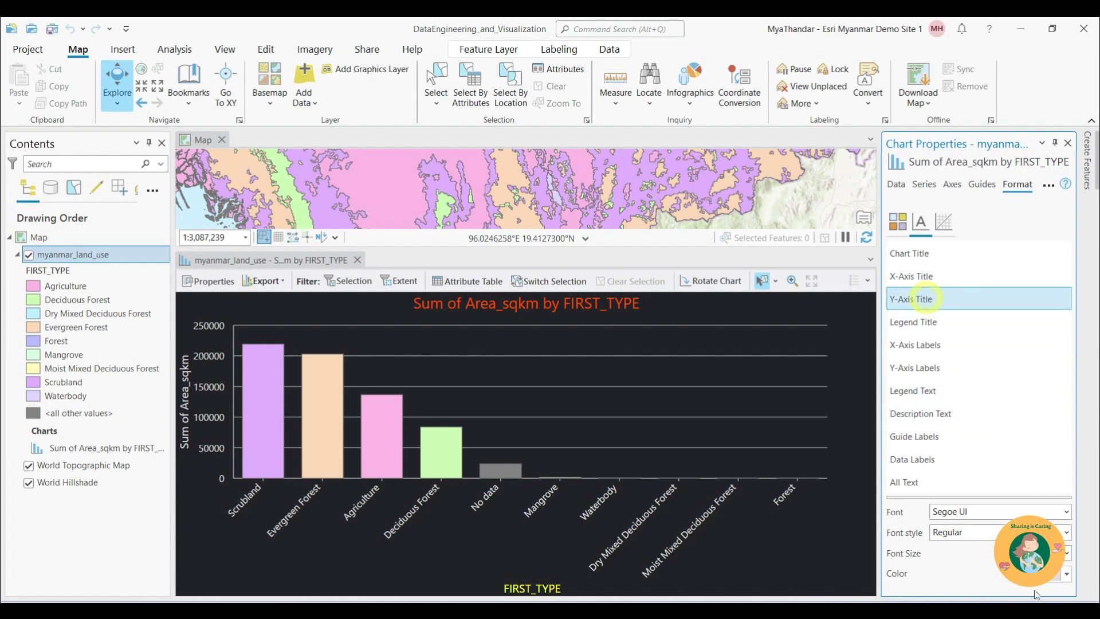
left_click(1066, 575)
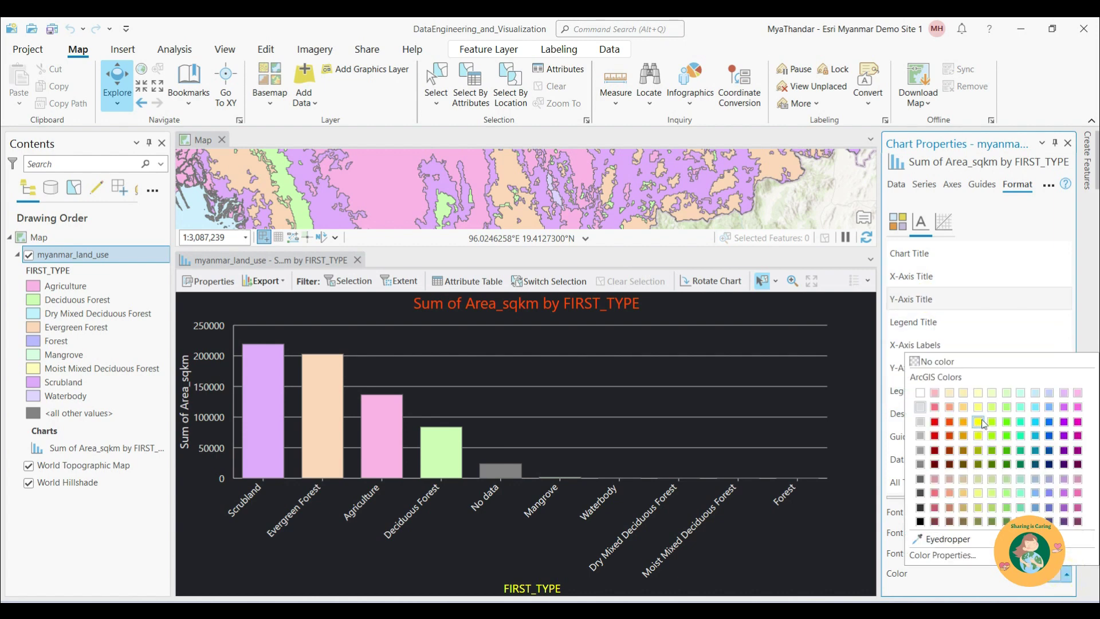
left_click(983, 423)
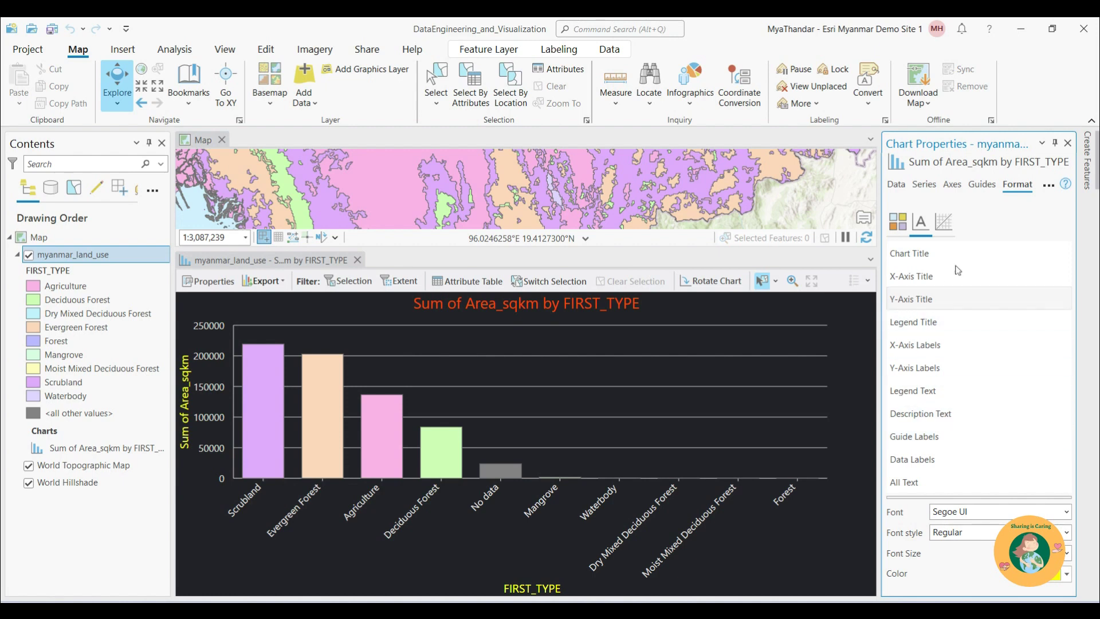
Turn off the visibility of the chart's grid lines in the symbol formatting
left_click(944, 222)
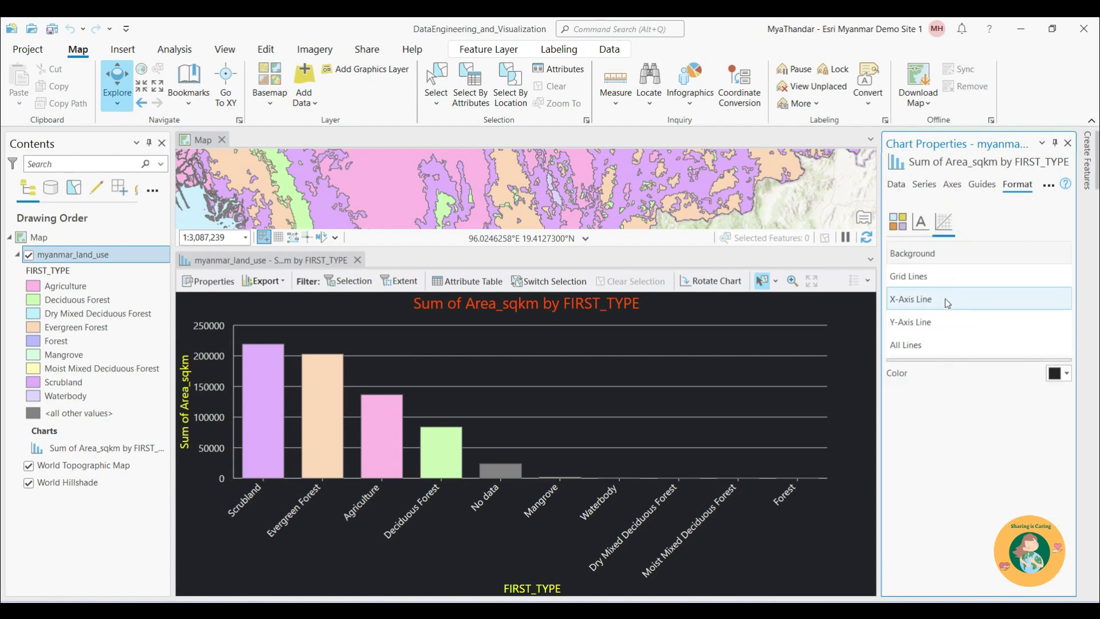
left_click(938, 279)
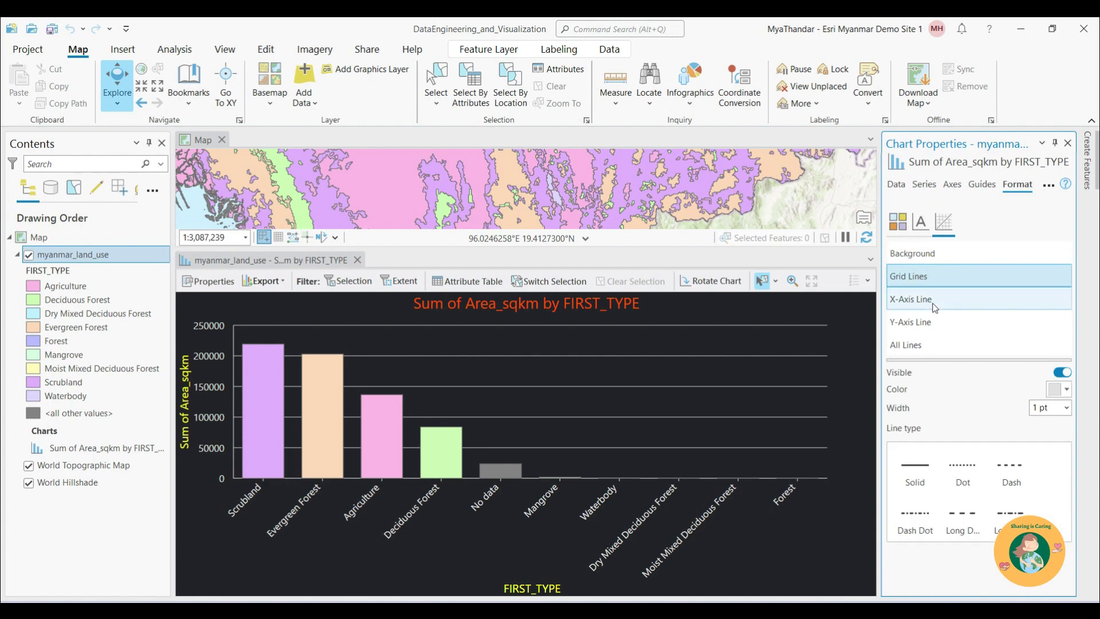
left_click(942, 305)
left_click(944, 321)
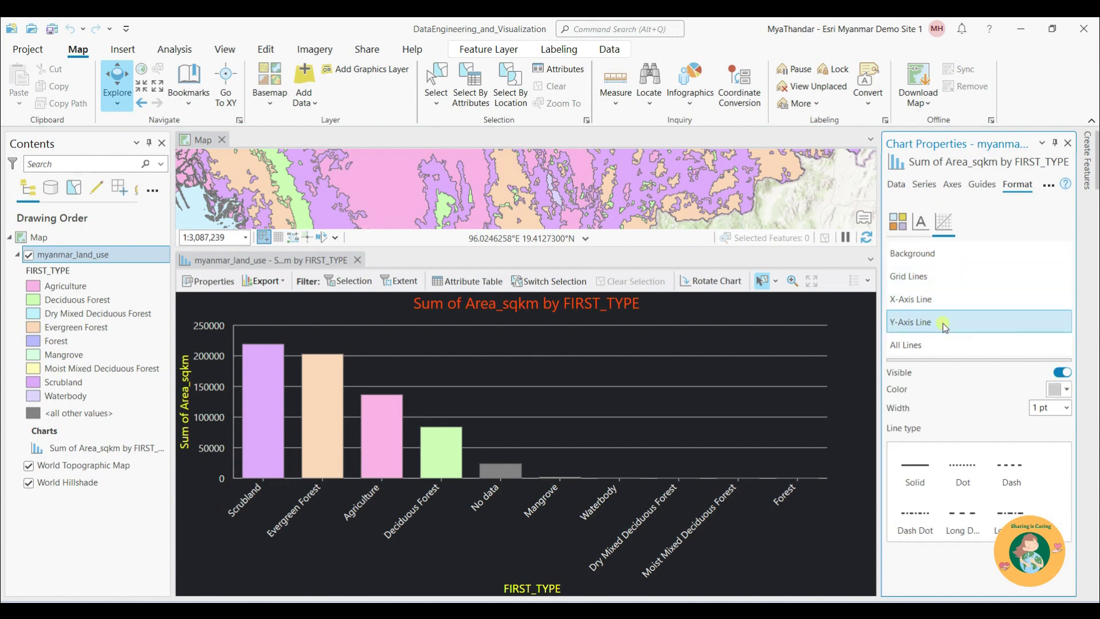
left_click(943, 300)
left_click(943, 281)
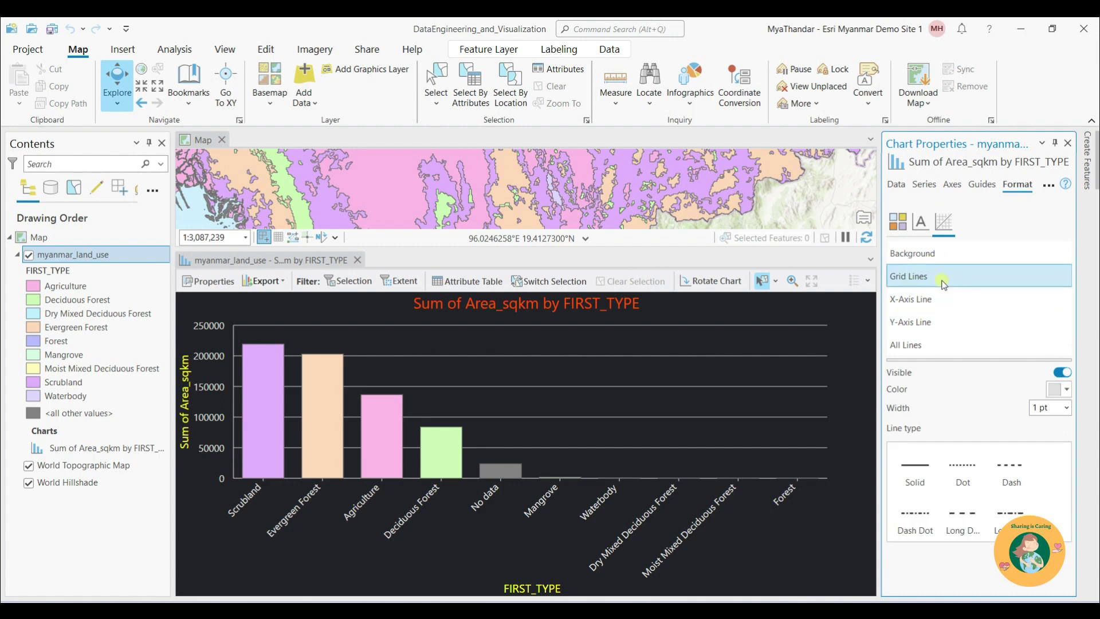
left_click(1060, 373)
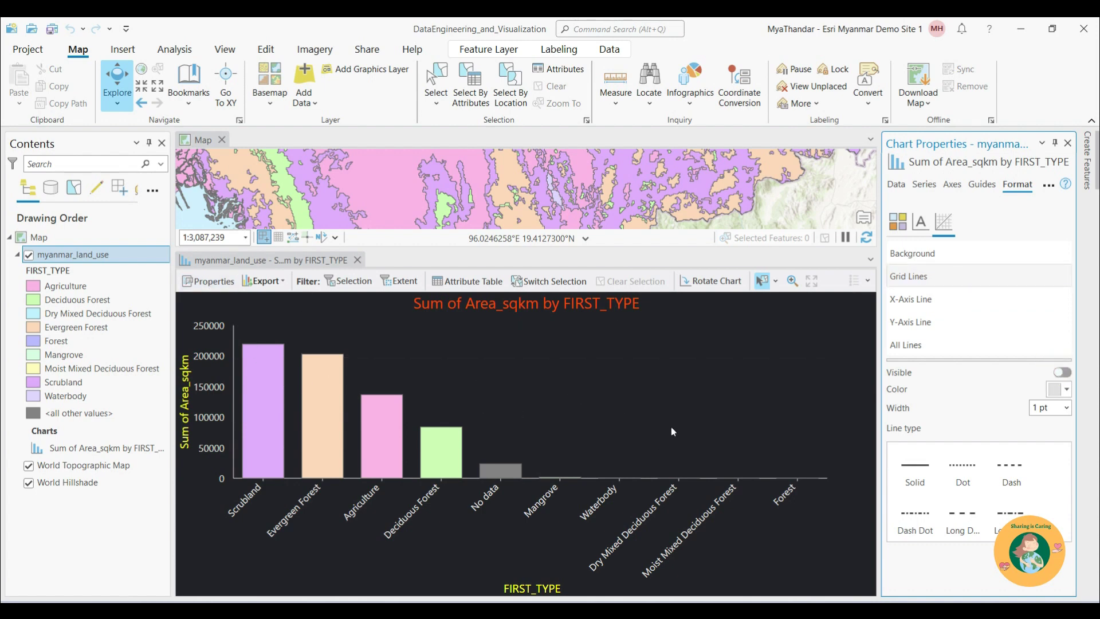
Hide the chart's X-axis line and make it visible again
left_click(935, 301)
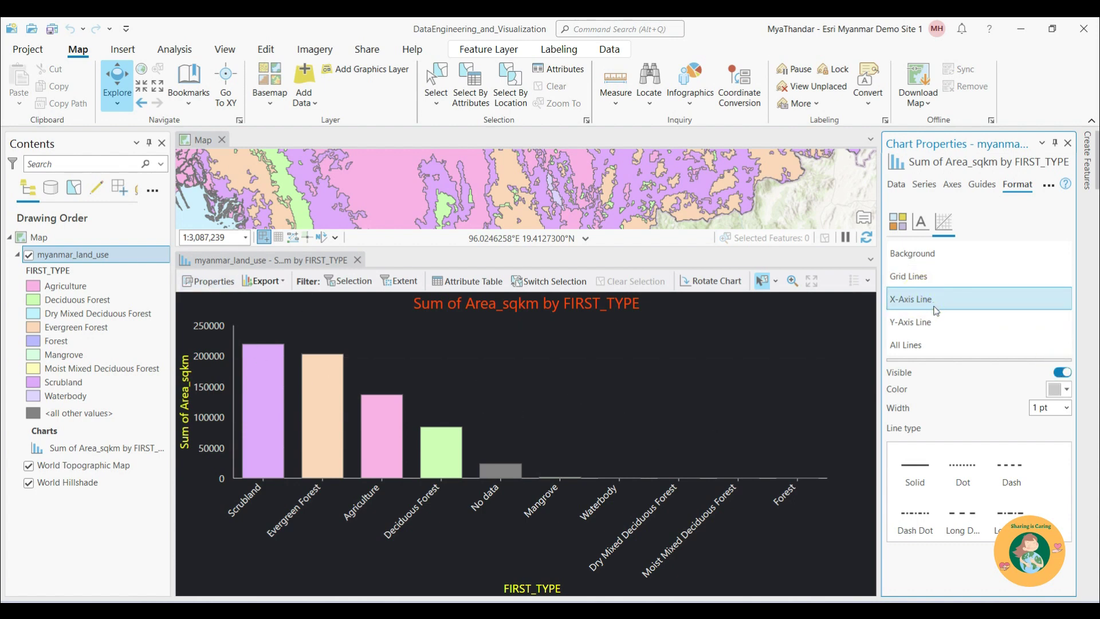
left_click(1061, 373)
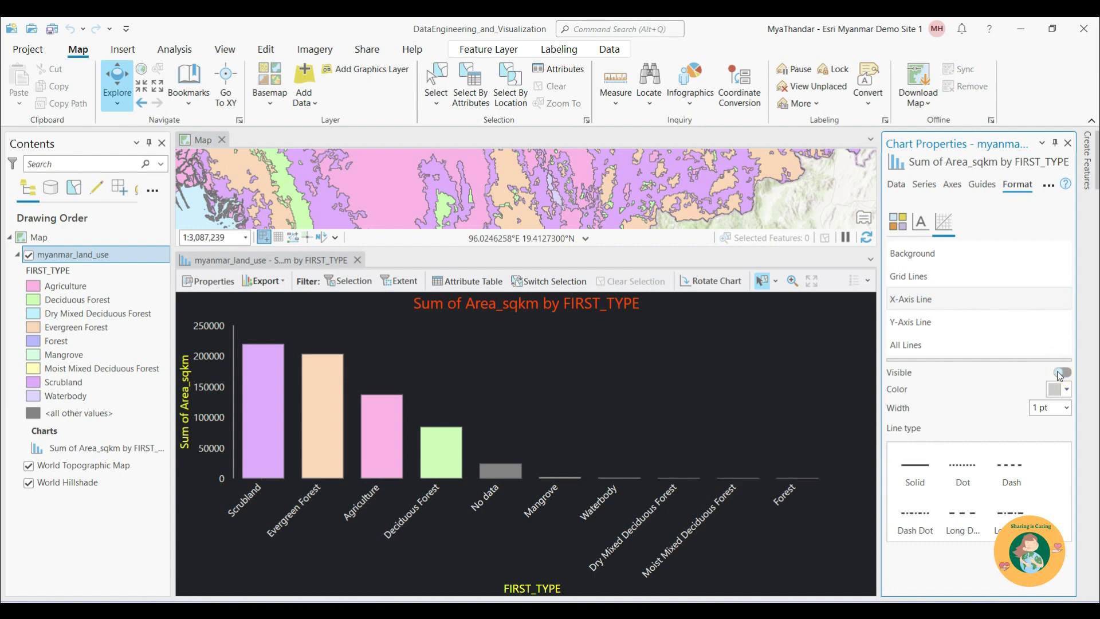
left_click(1064, 373)
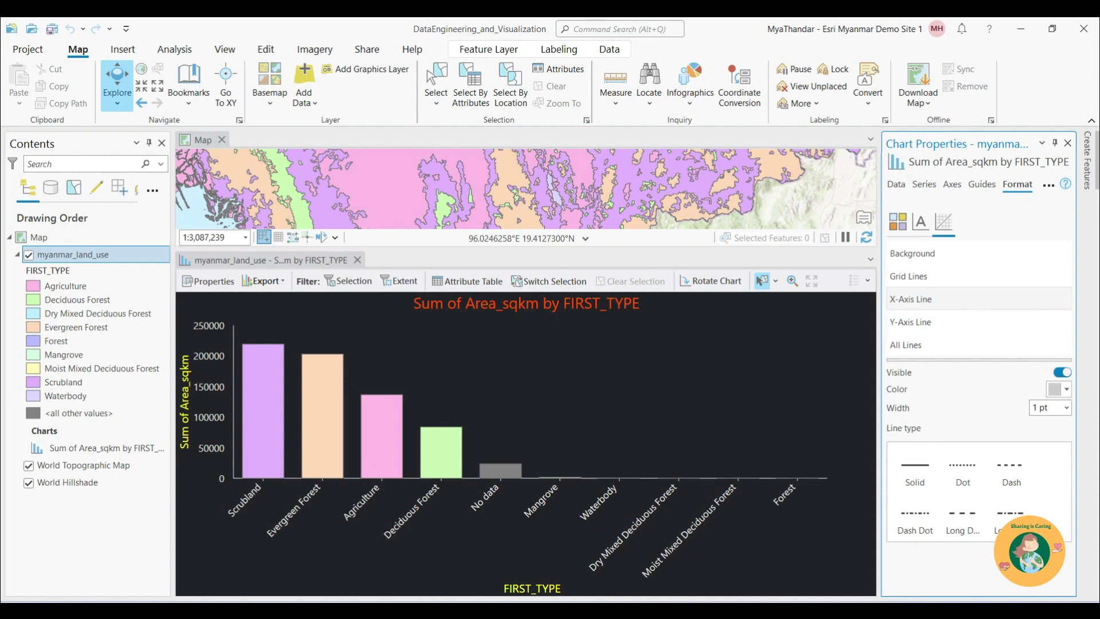
Change the chart title to "Graph of Land Use Classes in Myanmar"
left_click(1048, 185)
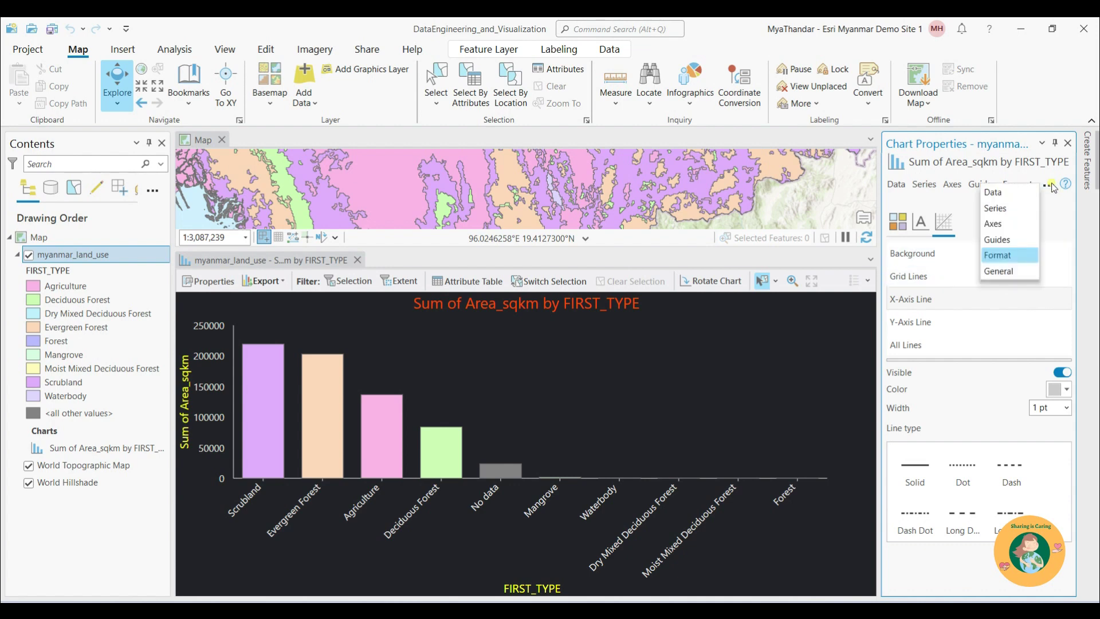
left_click(1008, 271)
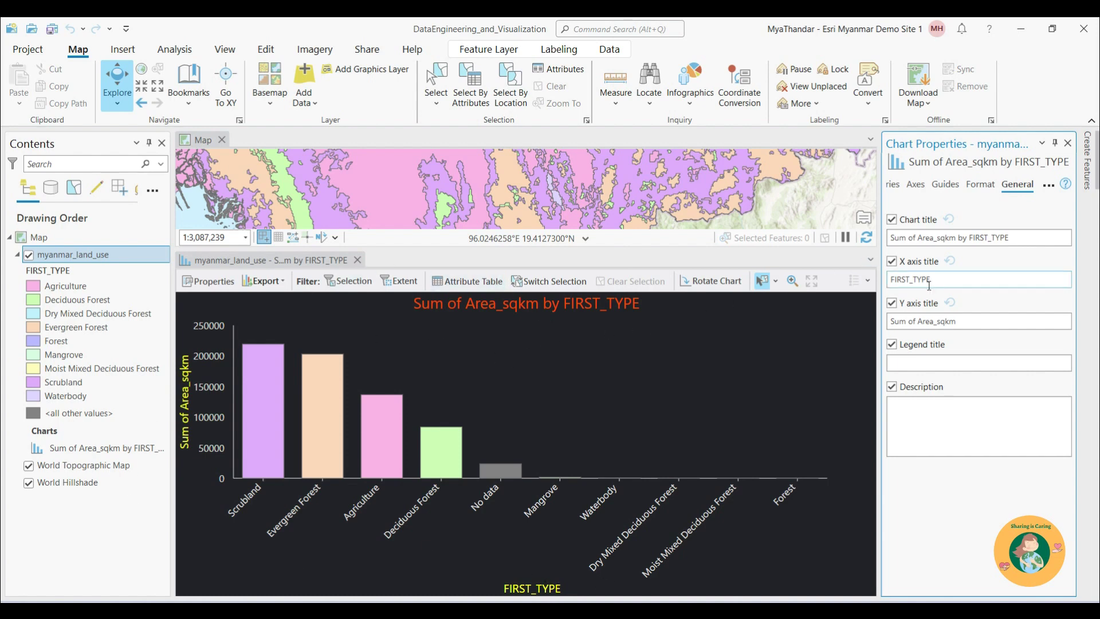
left_click(1014, 236)
left_click_drag(1021, 235, 833, 217)
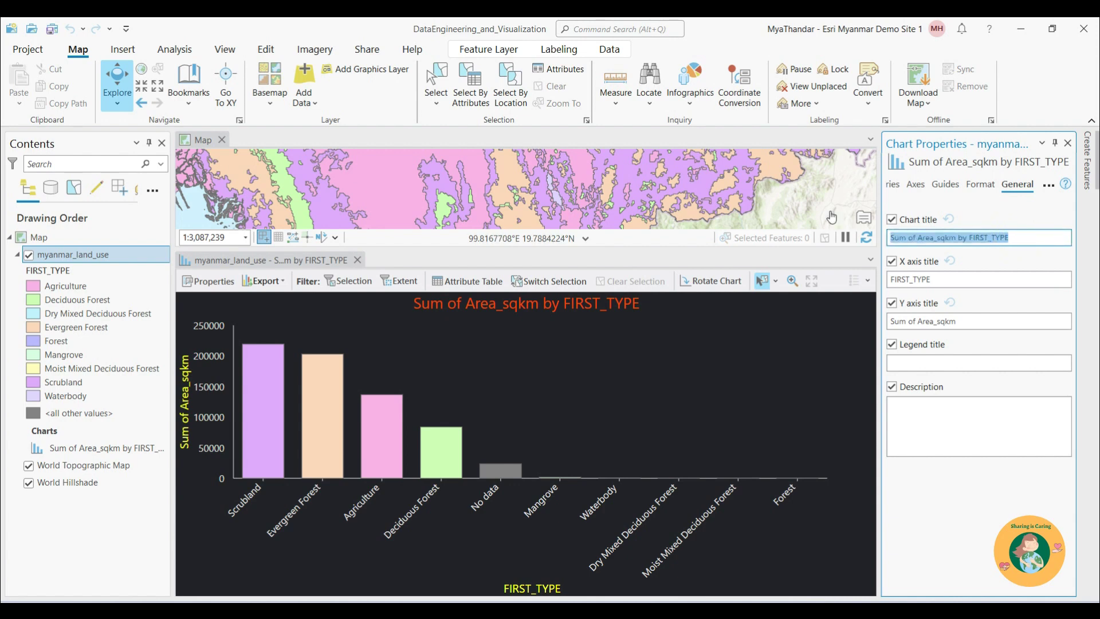
type("Graph of Land U")
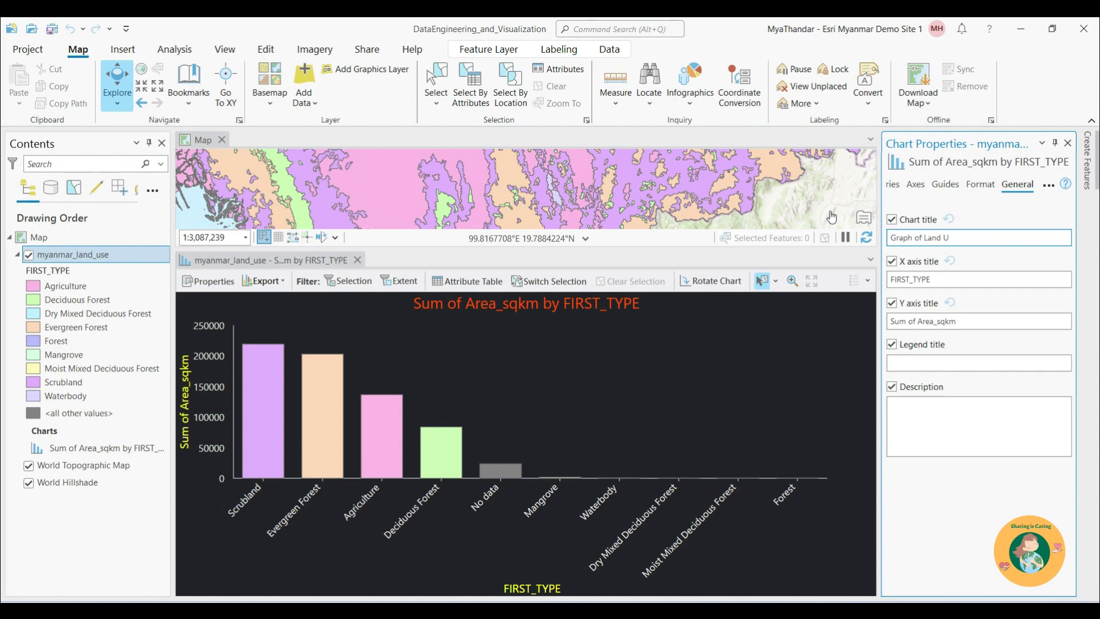
type("ses in Myanmar")
Set the X-axis title to "Land Use Classes" and the Y-axis title to "Area (sq km)"
left_click(951, 281)
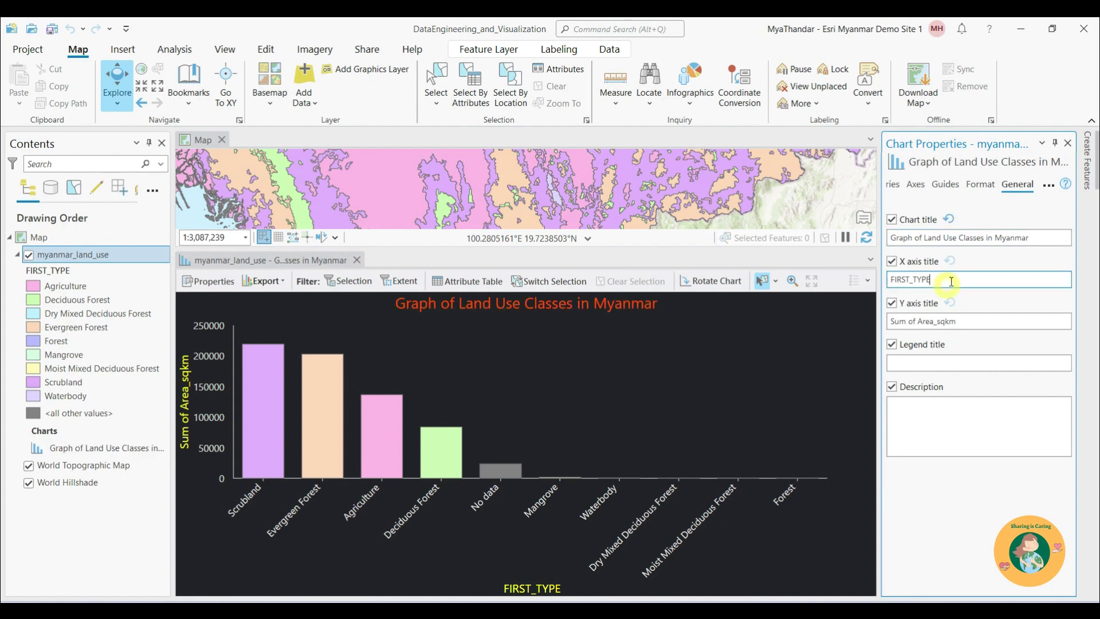
double_click(952, 281)
type("C")
type("Land Use Class")
triple_click(980, 321)
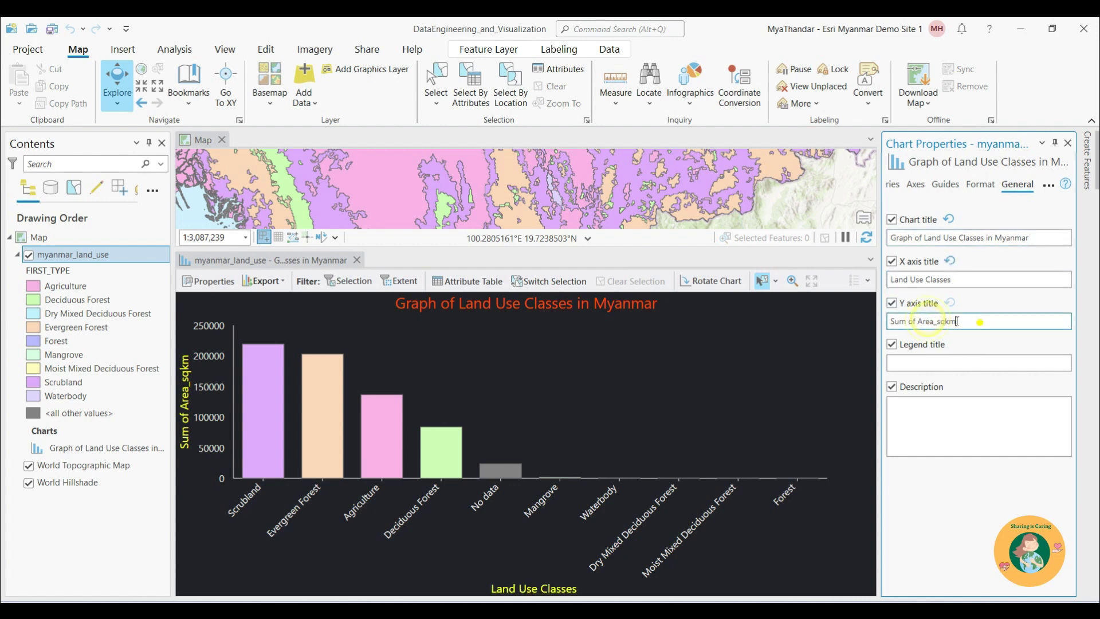
type("A")
type("rea (sq km)")
key("Return")
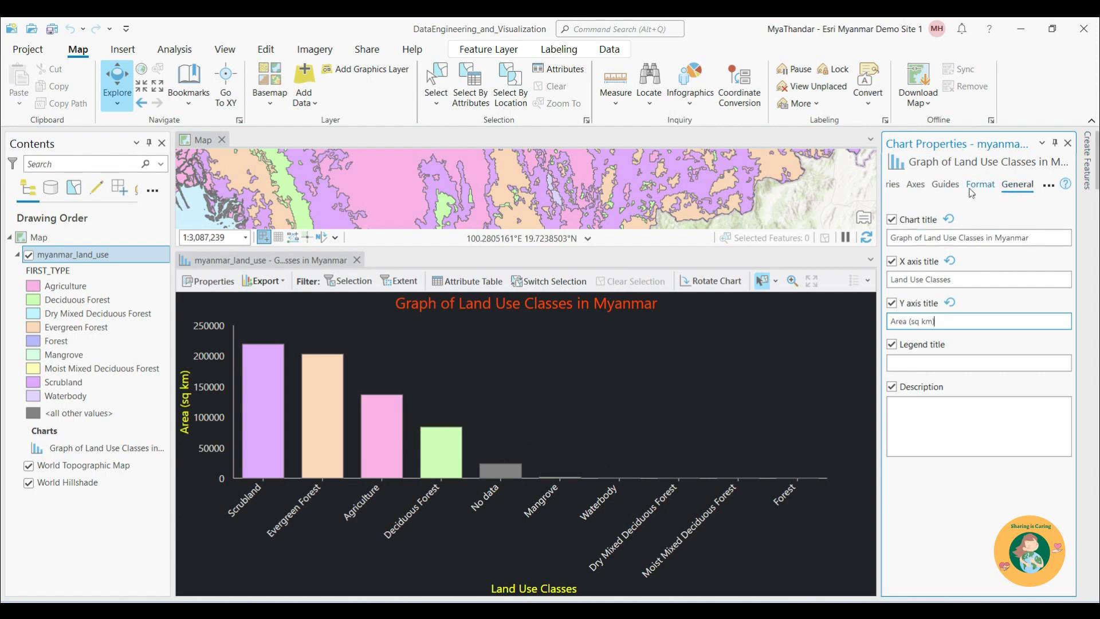
Turn on the data labels for the chart's bars
left_click(1050, 186)
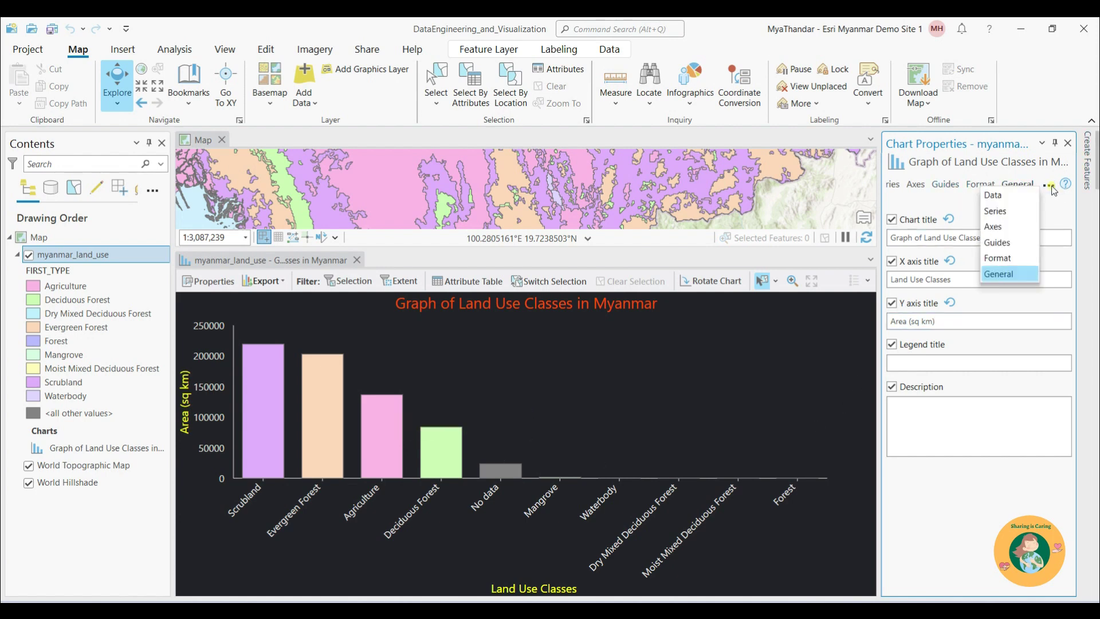
left_click(1009, 197)
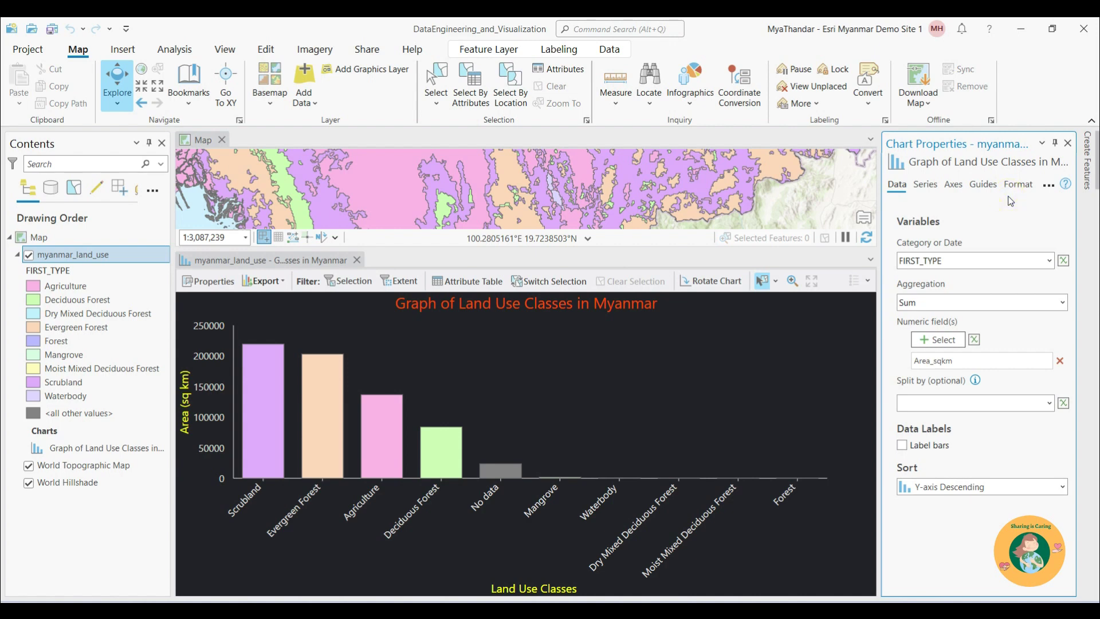
left_click(902, 445)
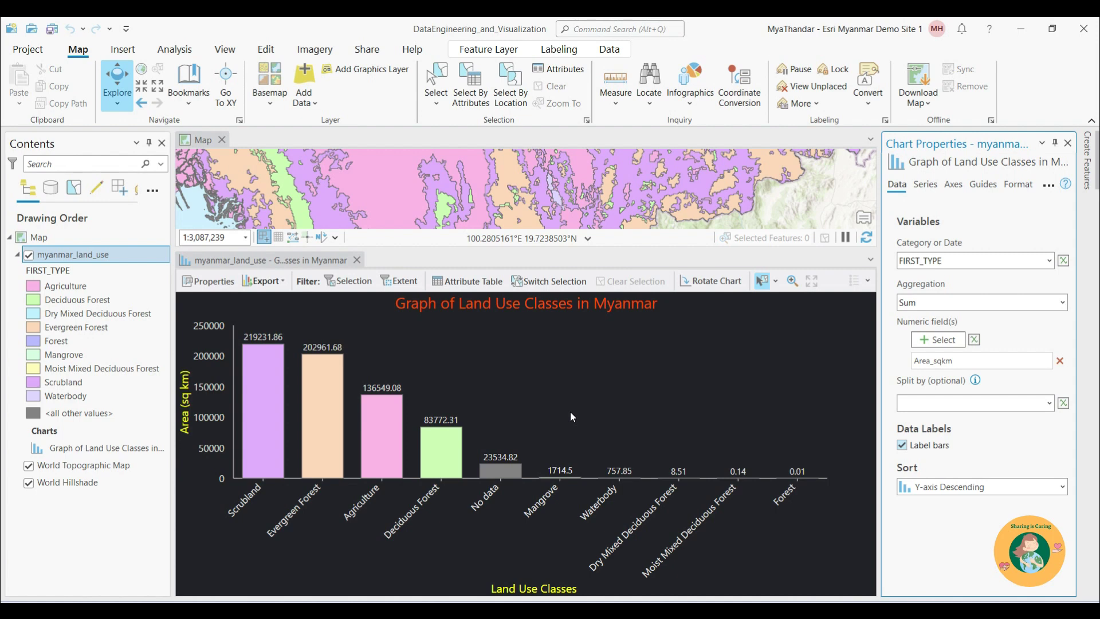
Export the bar chart as an SVG graphic named "Bar Chart Sample" to the Desktop
left_click(264, 281)
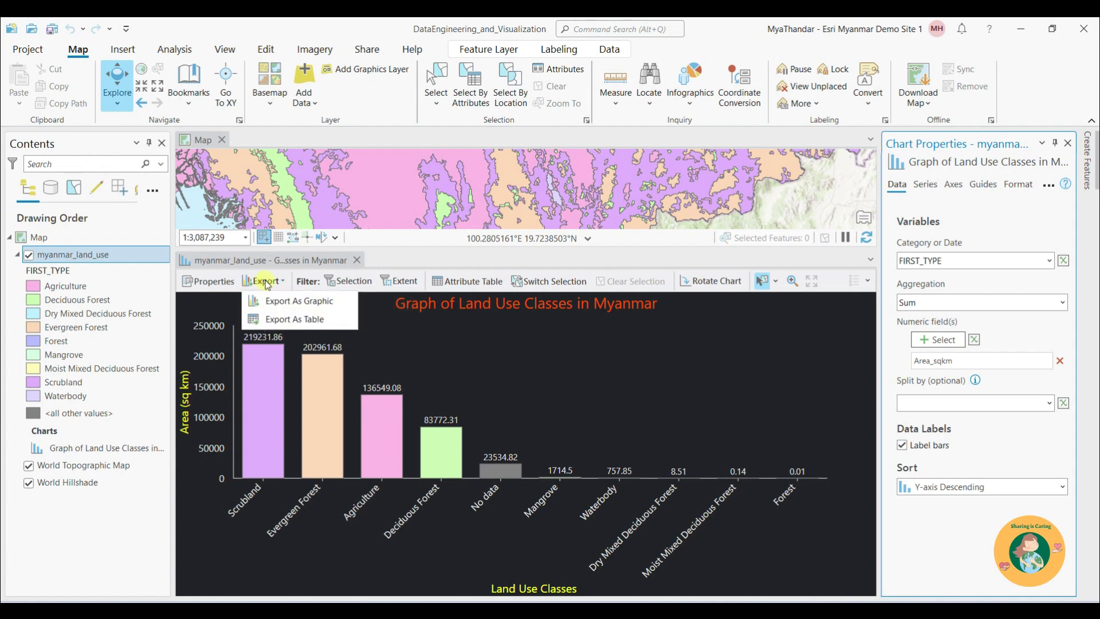
left_click(293, 303)
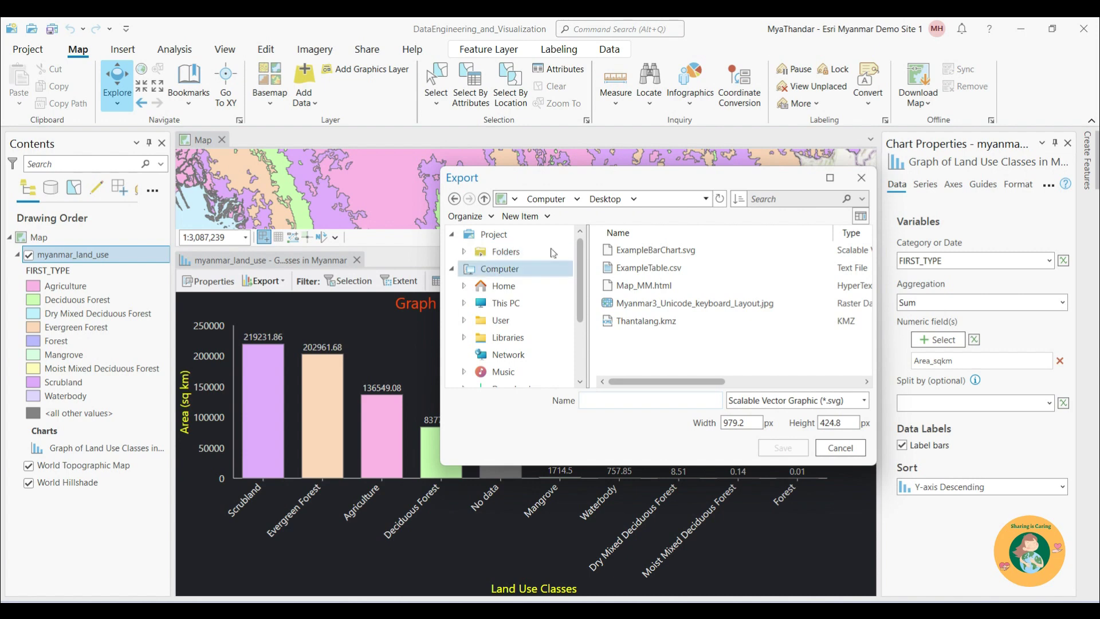
left_click(644, 399)
type("Bar")
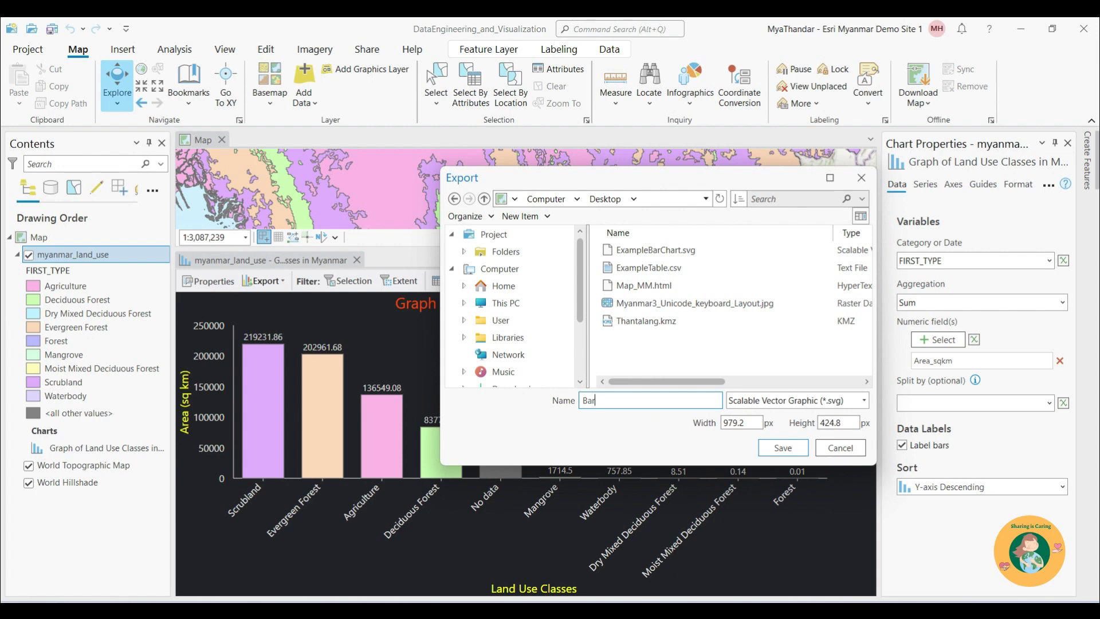
type(" Chart Sample")
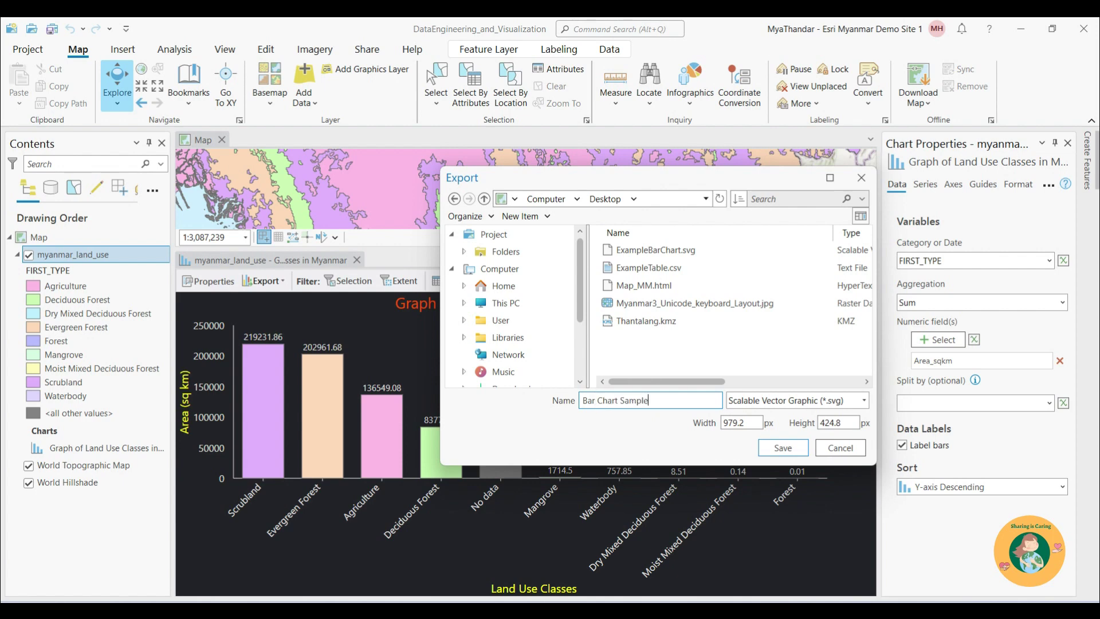
left_click(793, 451)
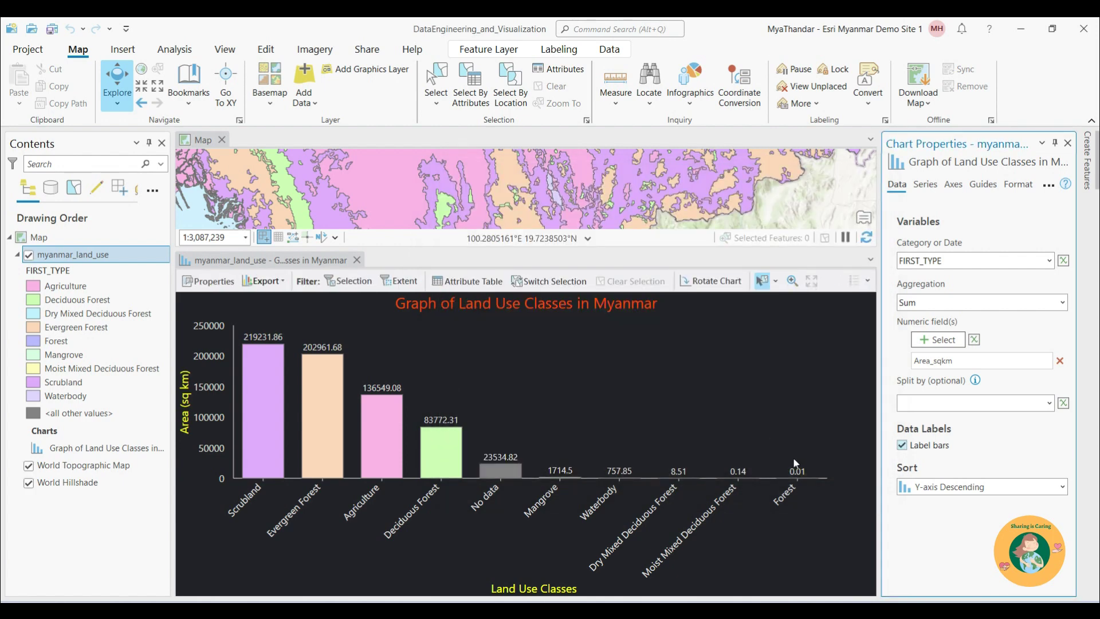
Open the exported Bar Chart Sample.svg from the desktop to check it, and return to the ArcGIS Pro project
left_click(1023, 29)
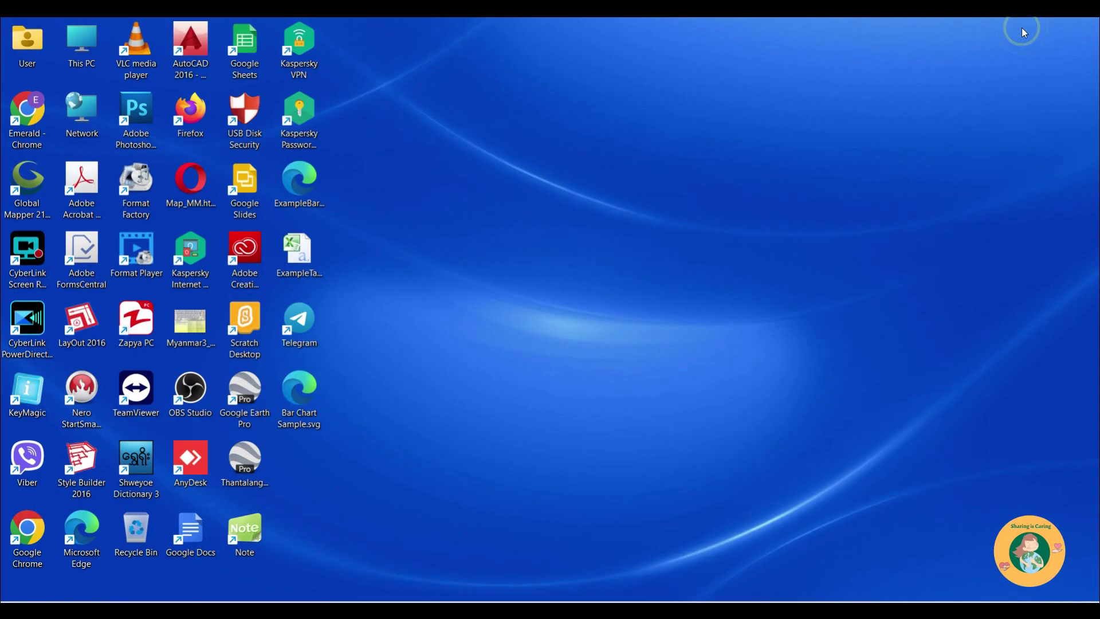
double_click(308, 396)
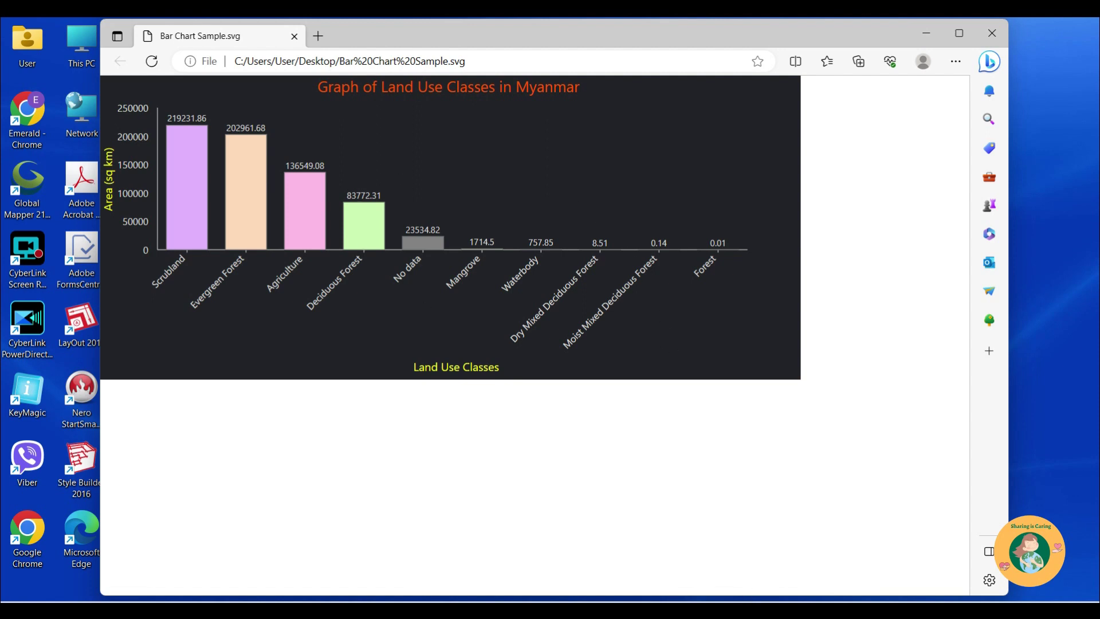
mouse_move(751, 608)
left_click(745, 547)
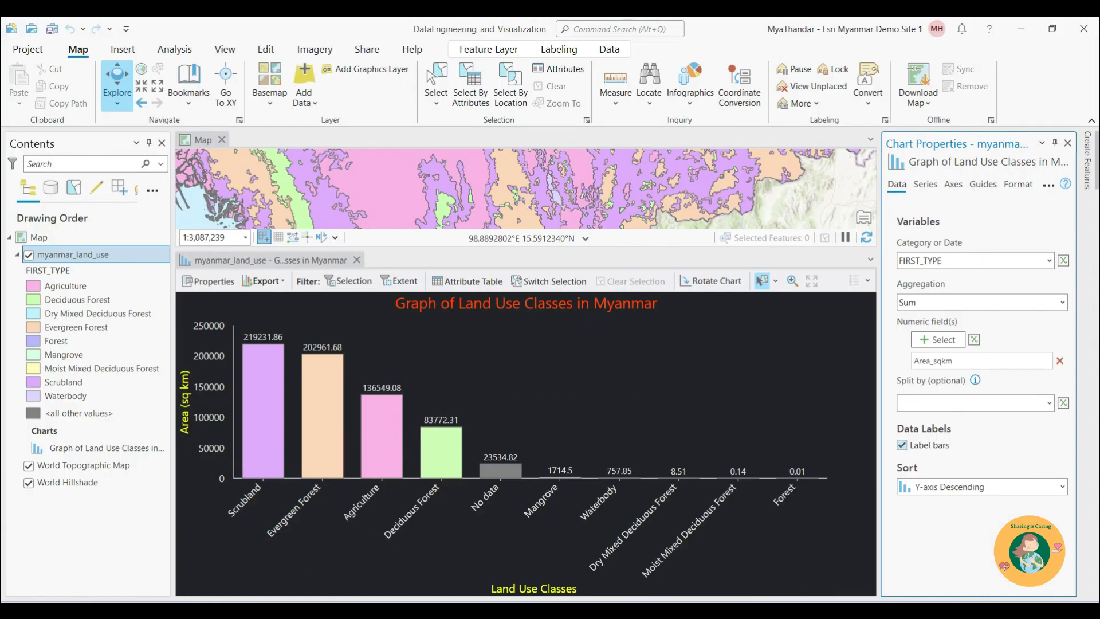
Close the bar chart with its properties and create a pie chart from the myanmar_land_use layer
left_click(1068, 143)
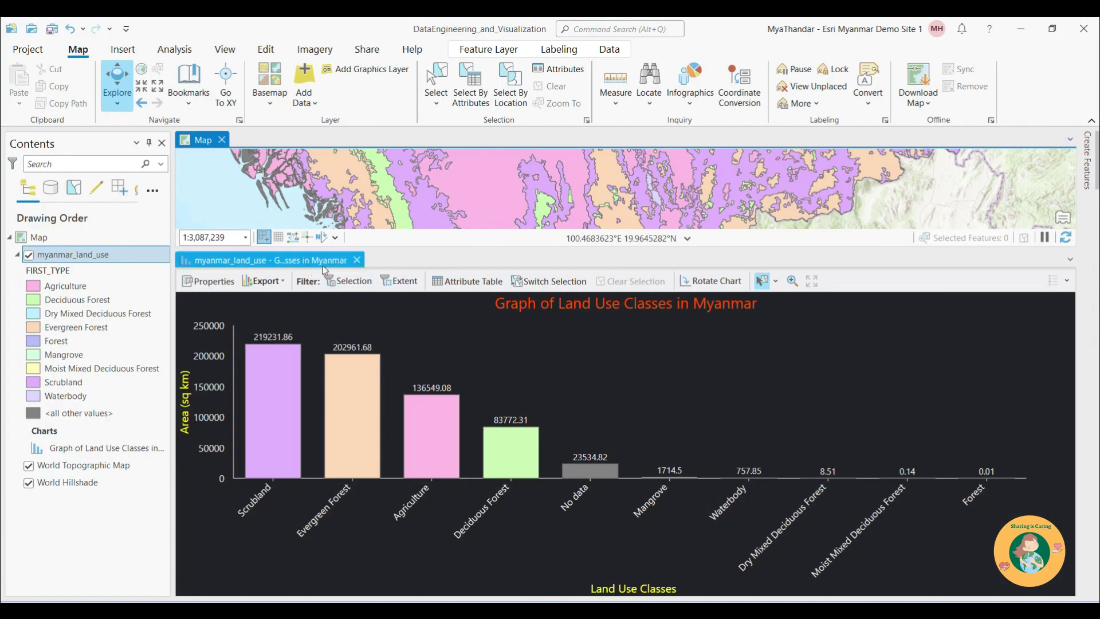
left_click(357, 260)
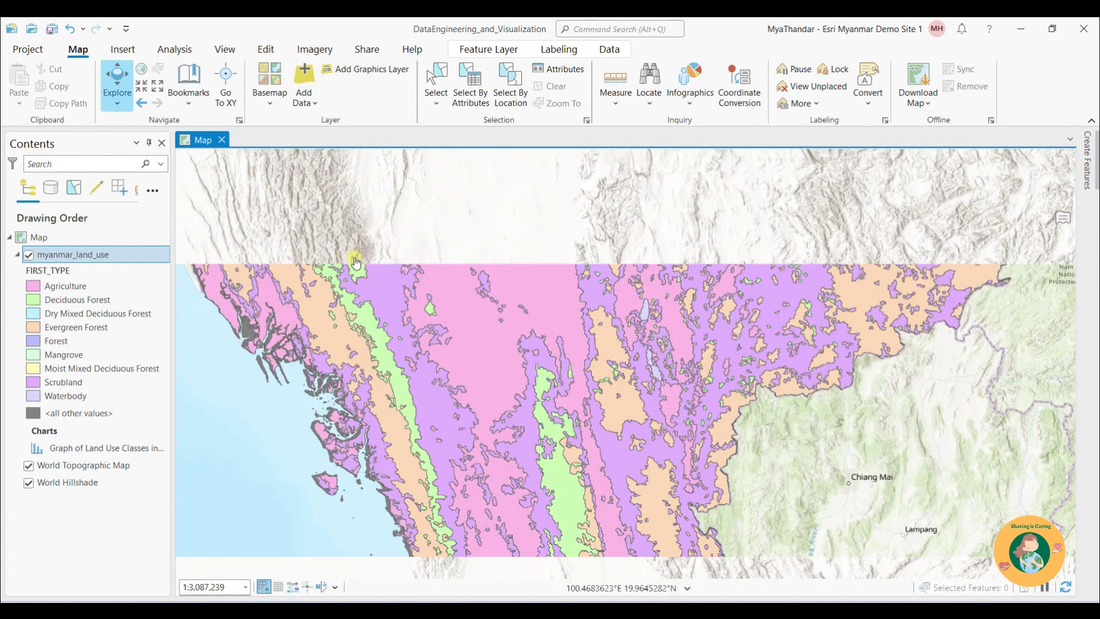
right_click(73, 260)
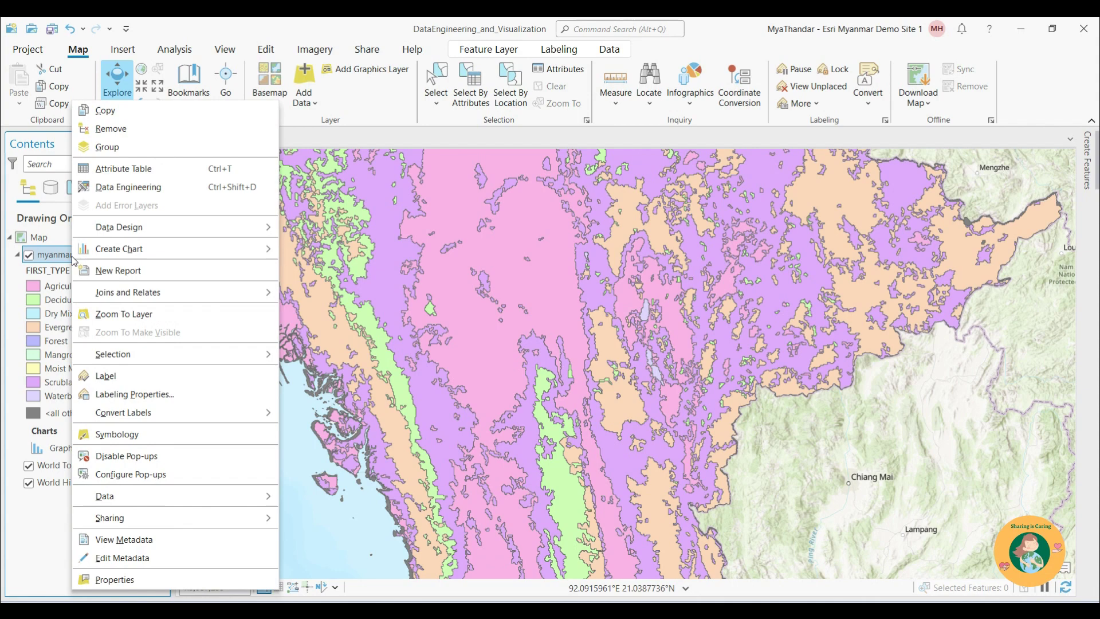
mouse_move(134, 254)
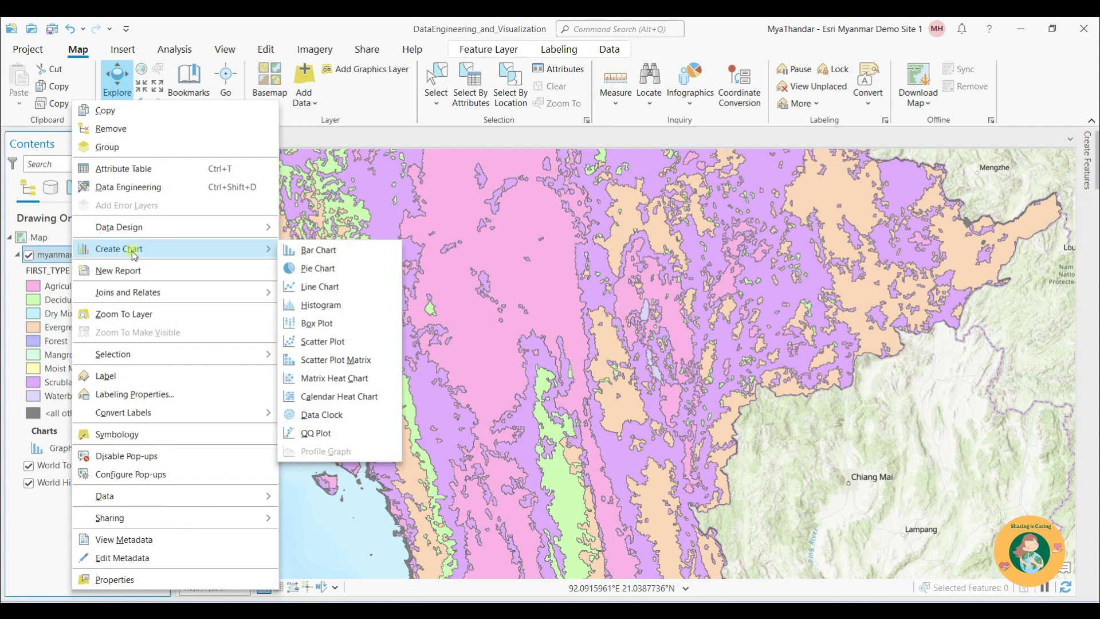
left_click(331, 271)
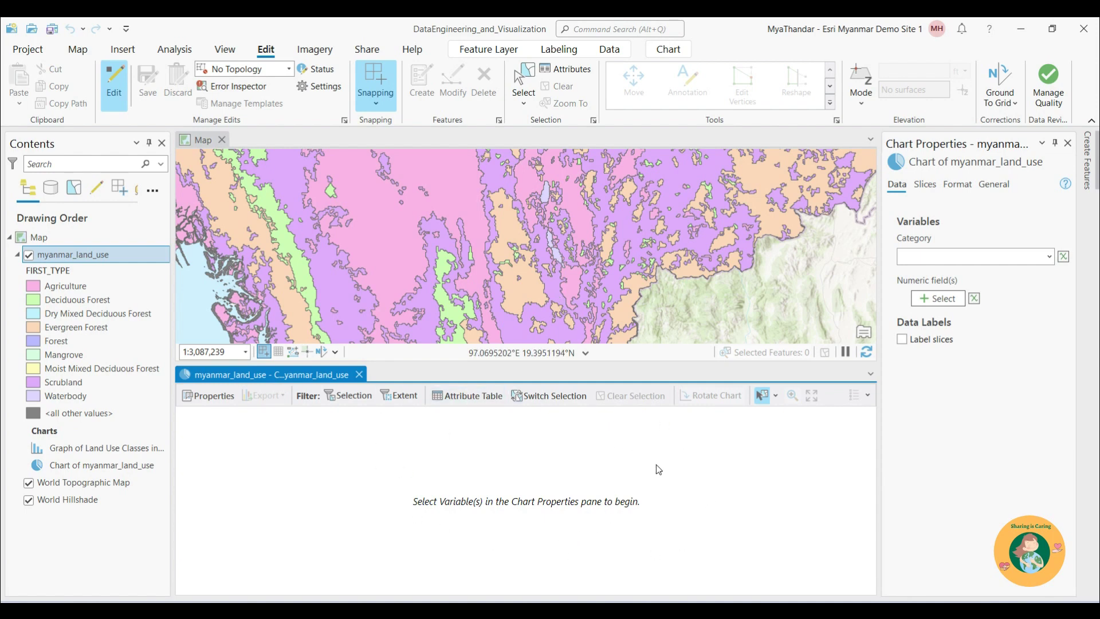
Set the pie chart's category to FIRST_TYPE and its numeric field to Area_sqkm
left_click(1051, 258)
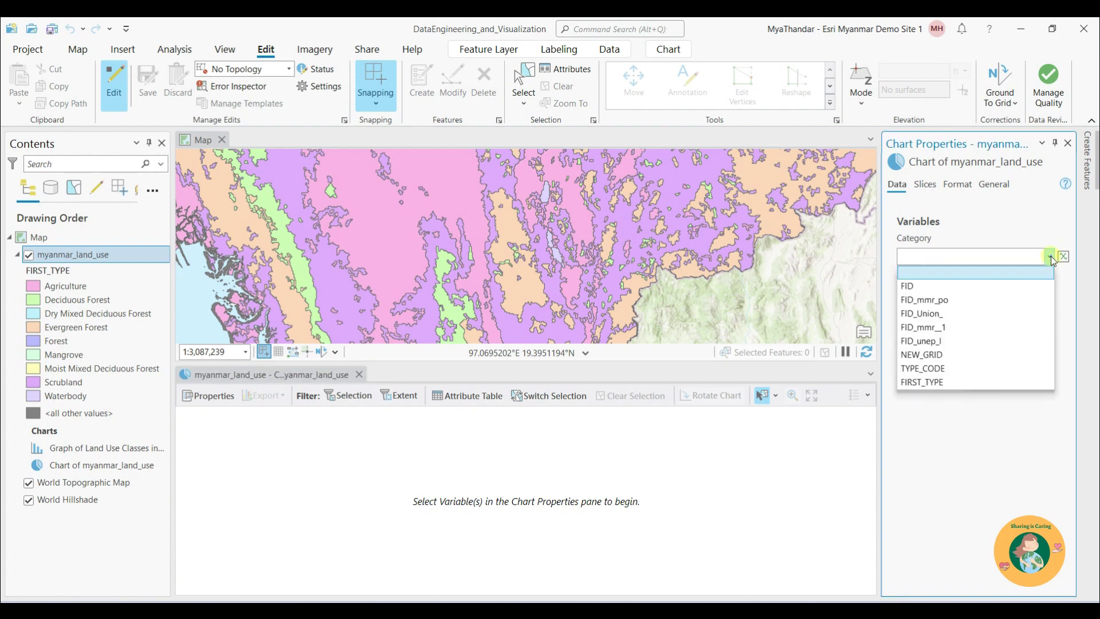
left_click(1000, 382)
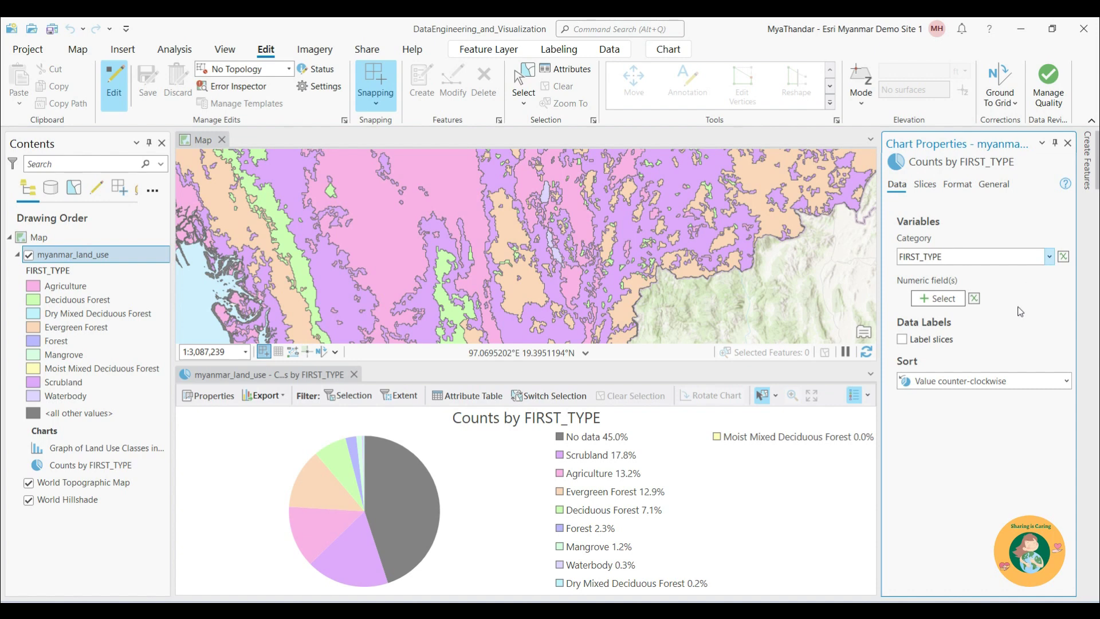
left_click(943, 303)
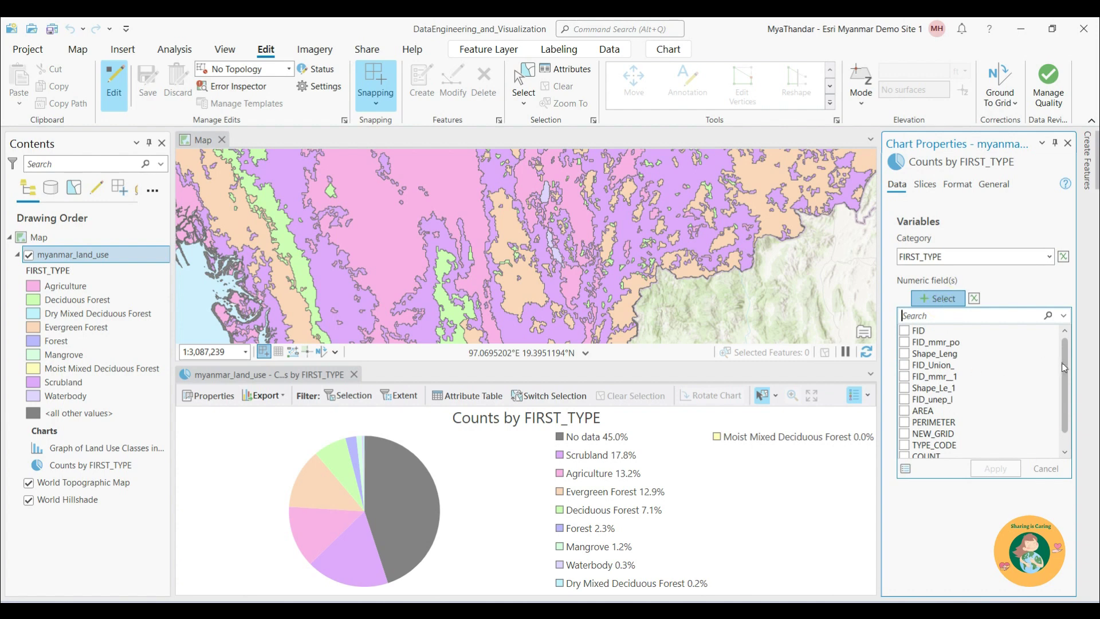
scroll(1064, 390, "down", 2)
left_click(906, 453)
left_click(996, 469)
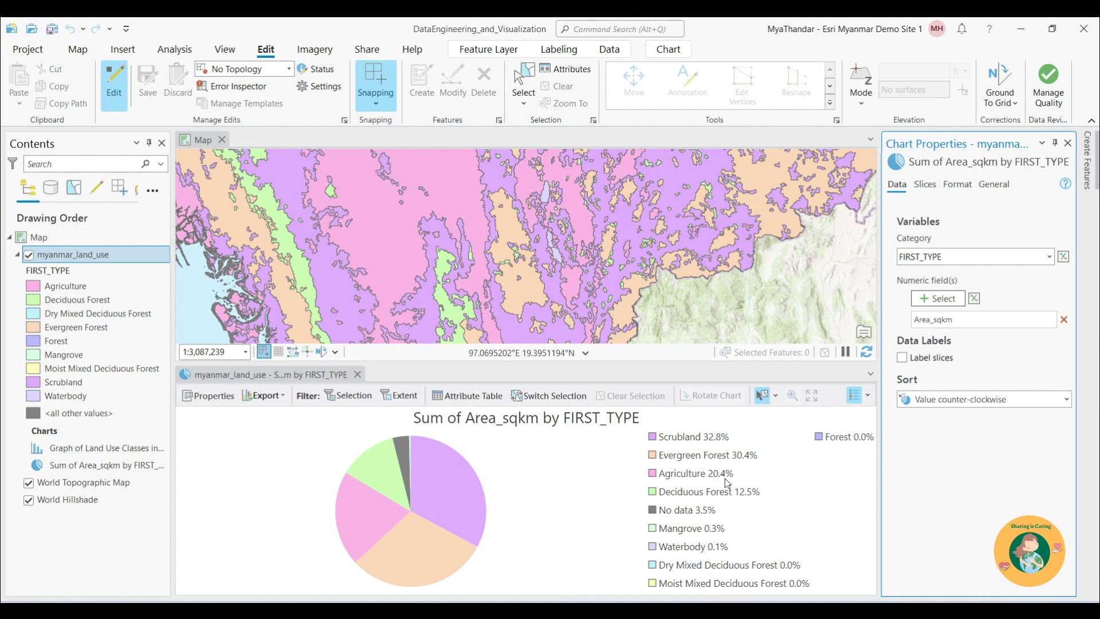
Turn the pie chart's slice labels on and back off
left_click(903, 358)
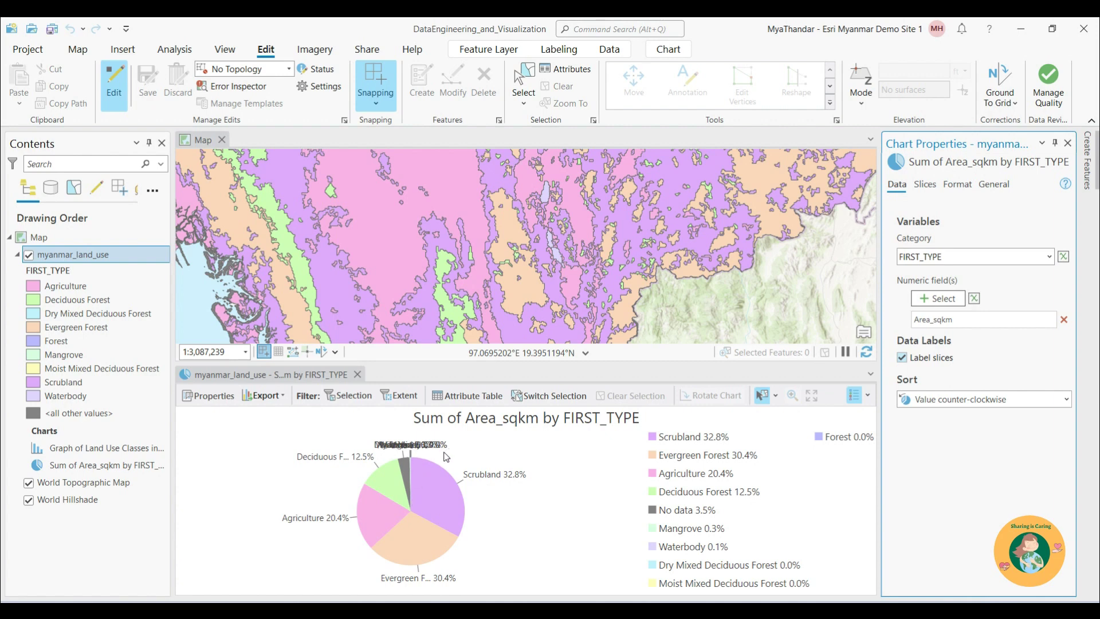
left_click(902, 357)
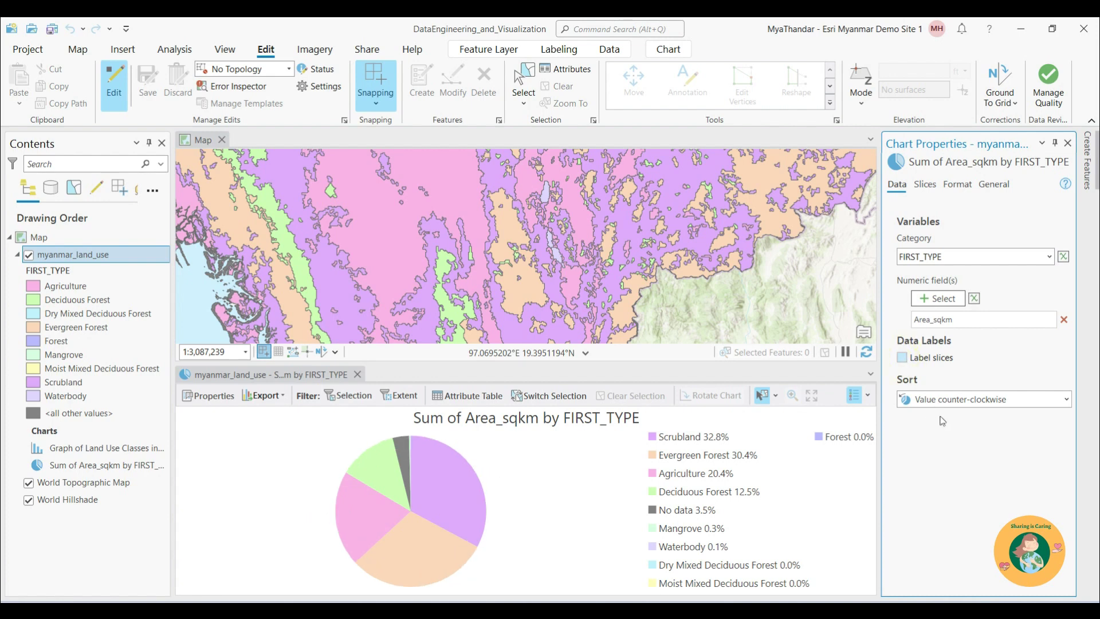
Try the Value clockwise, Label counter-clockwise and Label clockwise slice sort orders, and return to Value counter-clockwise
left_click(1066, 404)
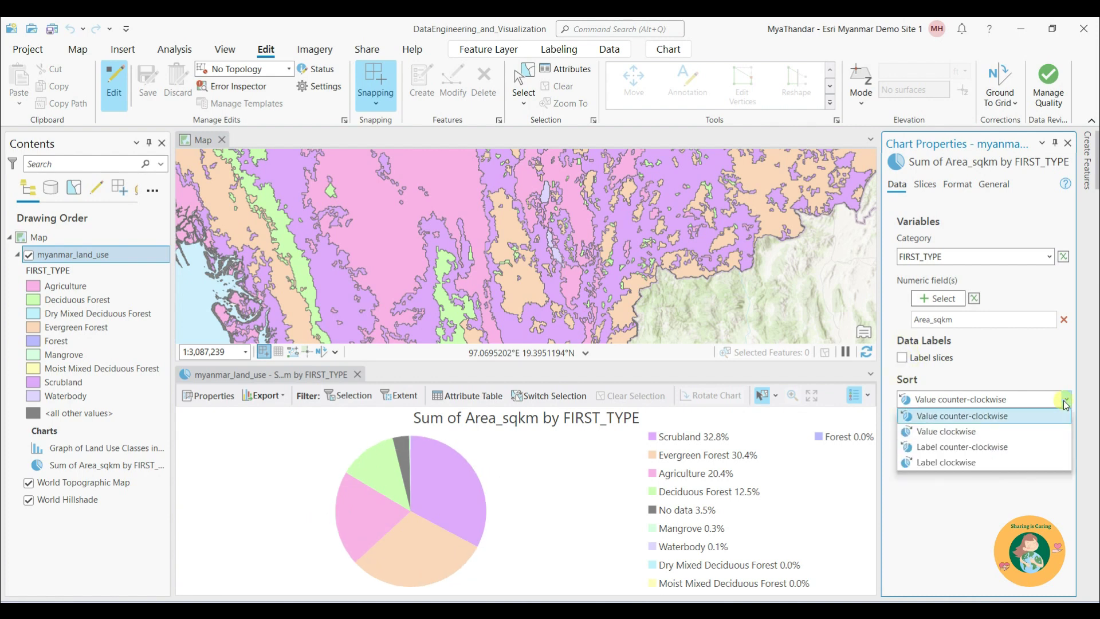
left_click(1027, 432)
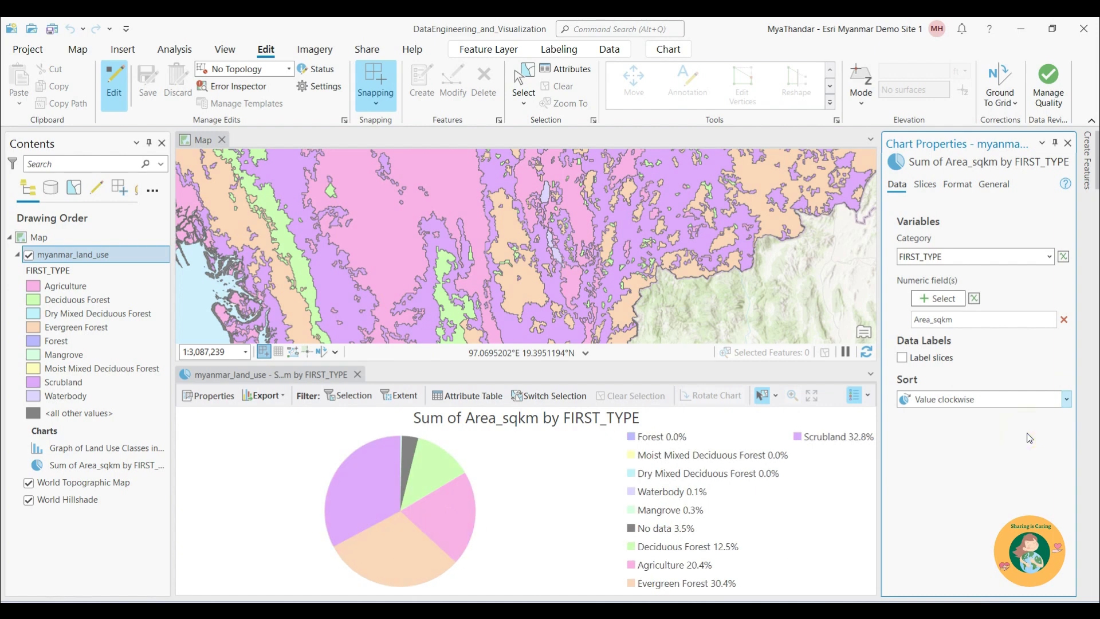
left_click(1067, 401)
left_click(1026, 451)
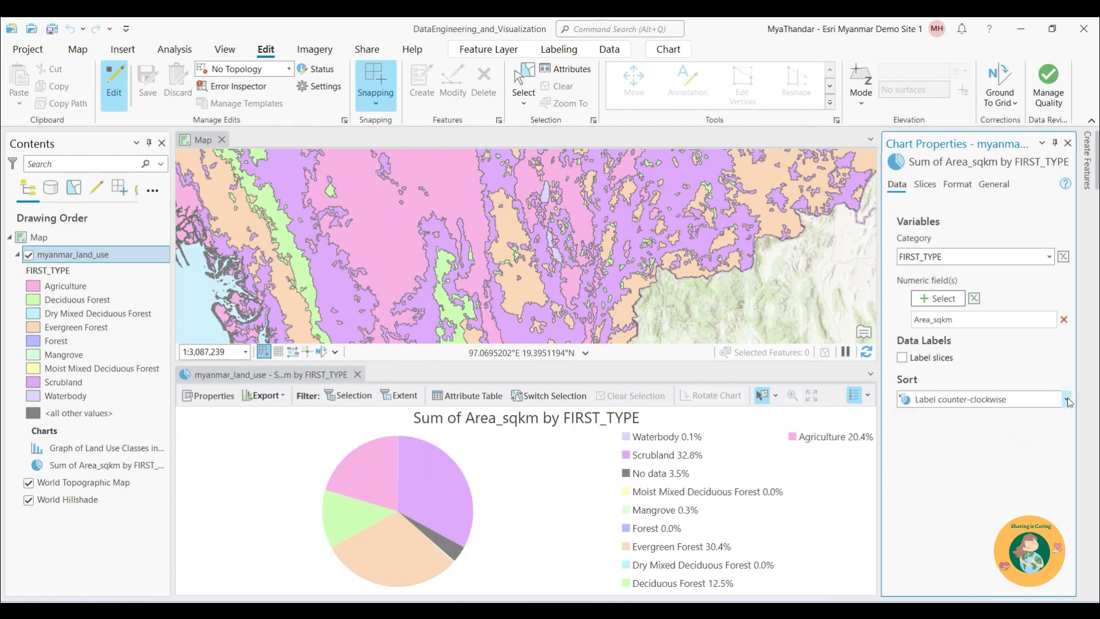
left_click(1067, 402)
left_click(999, 461)
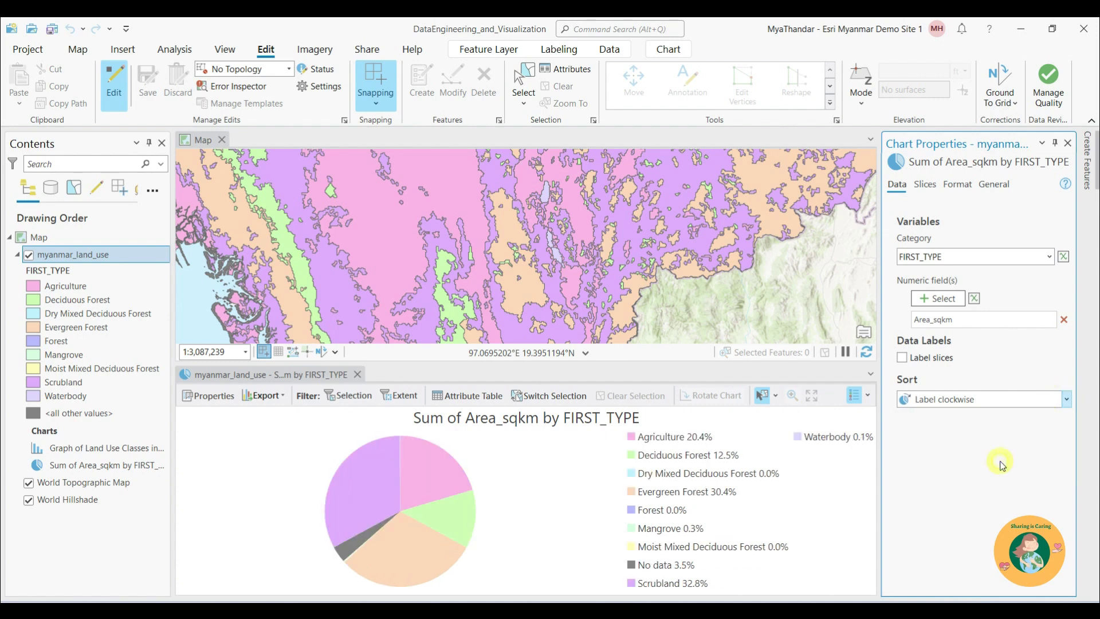
left_click(1068, 400)
left_click(1040, 422)
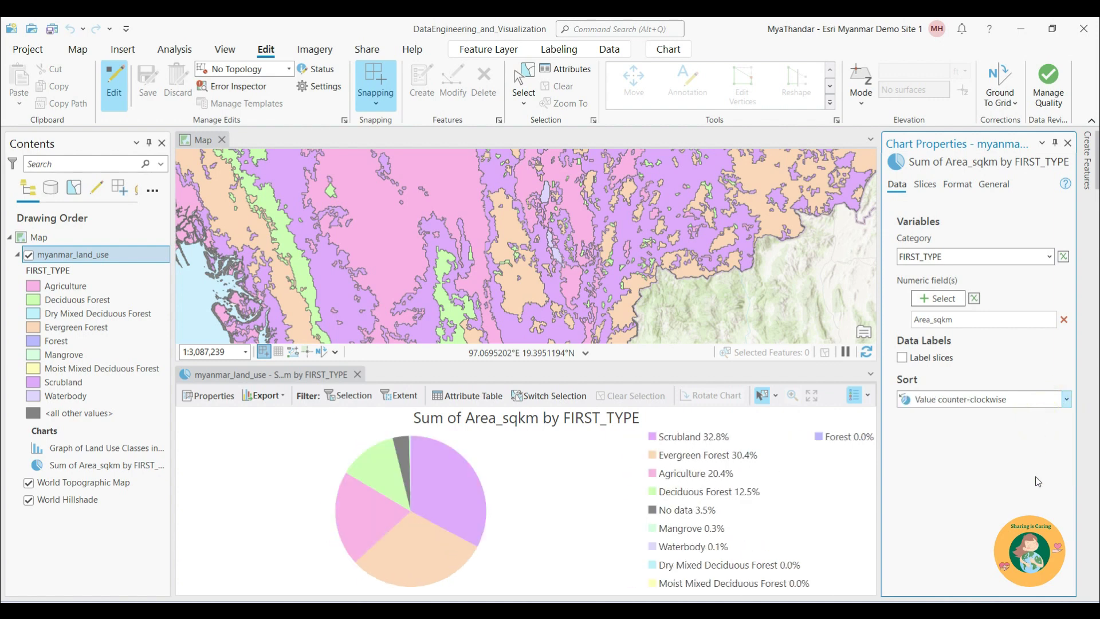
Change the pie chart to a thin donut ring, and reduce its centre to a small hole close to the Pie shape
left_click(925, 185)
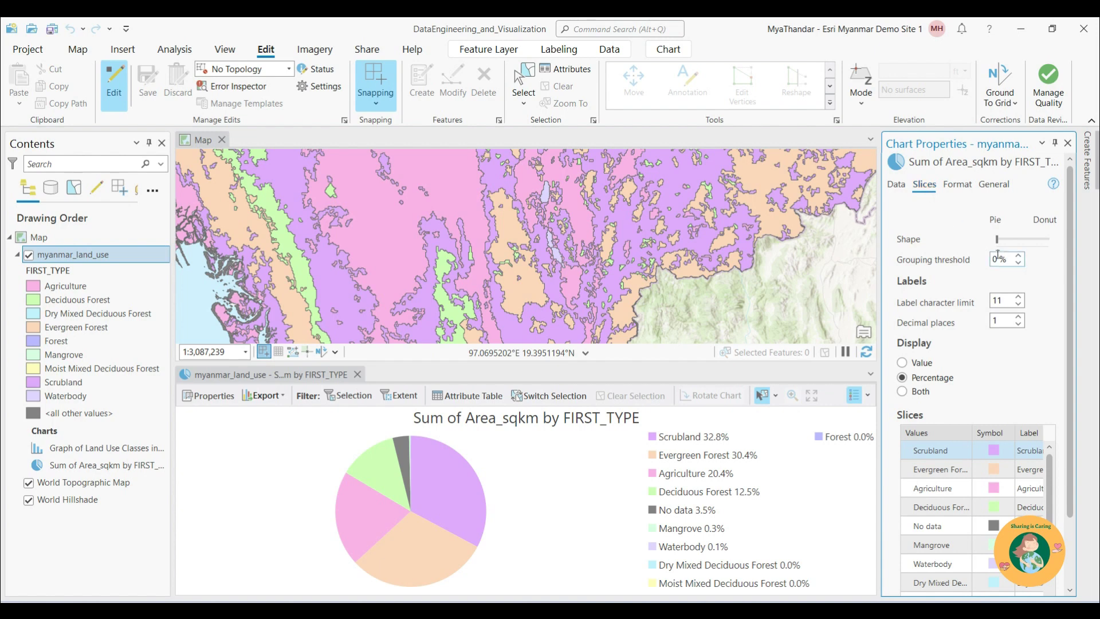
left_click_drag(999, 244, 1036, 245)
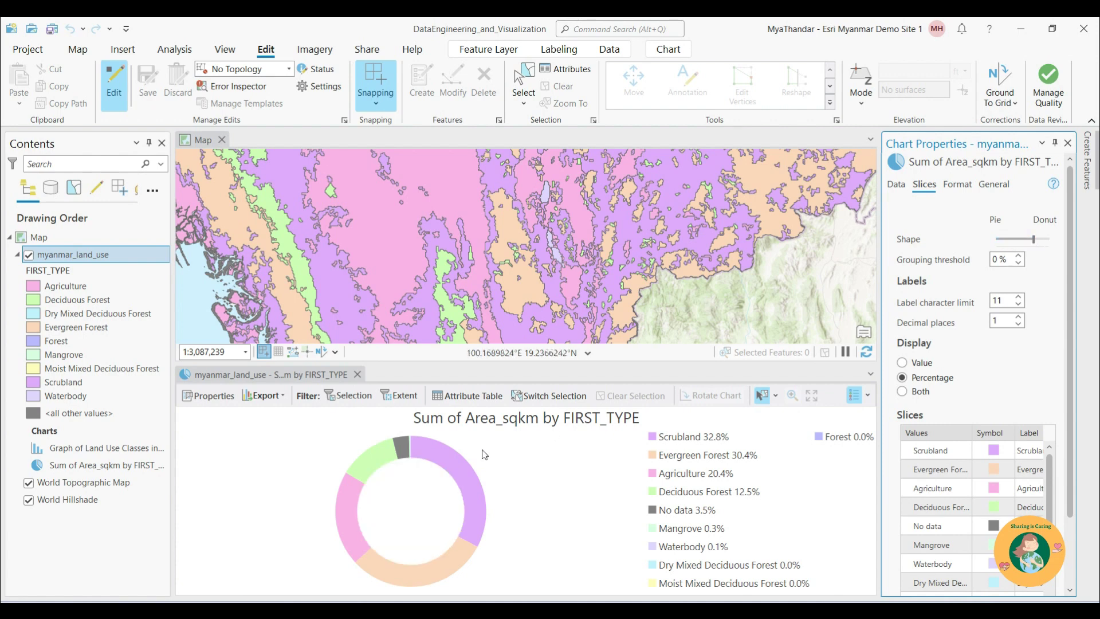
left_click(1011, 240)
left_click_drag(1033, 245, 1008, 245)
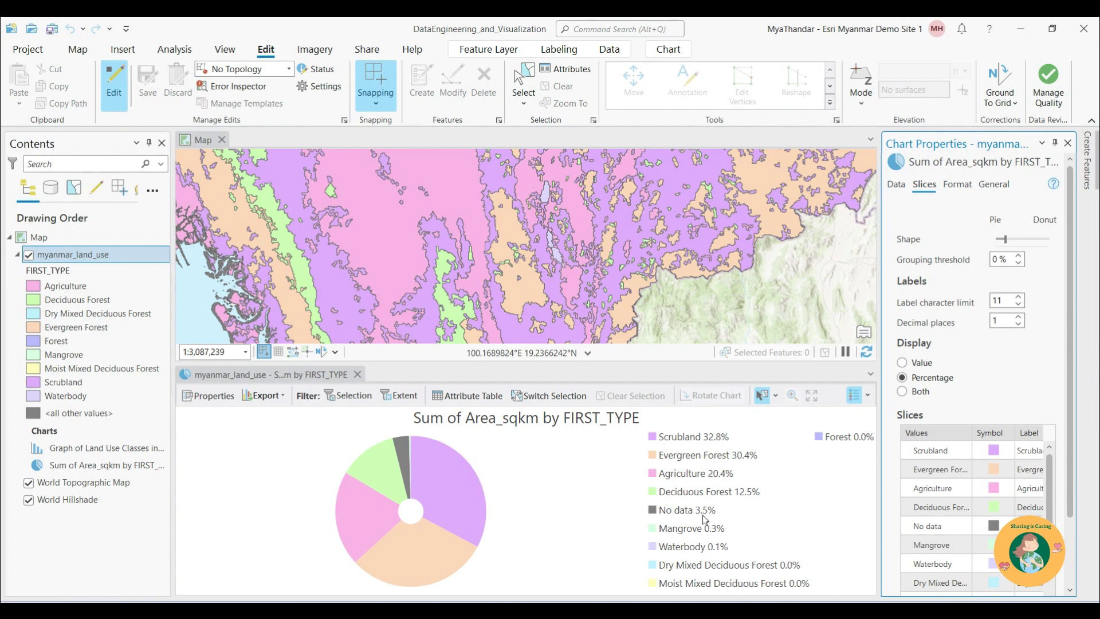
Select the Deciduous Forest, Agriculture, Evergreen Forest, Scrubland and No data slices one by one to view them on the map, and clear the selection
left_click(377, 479)
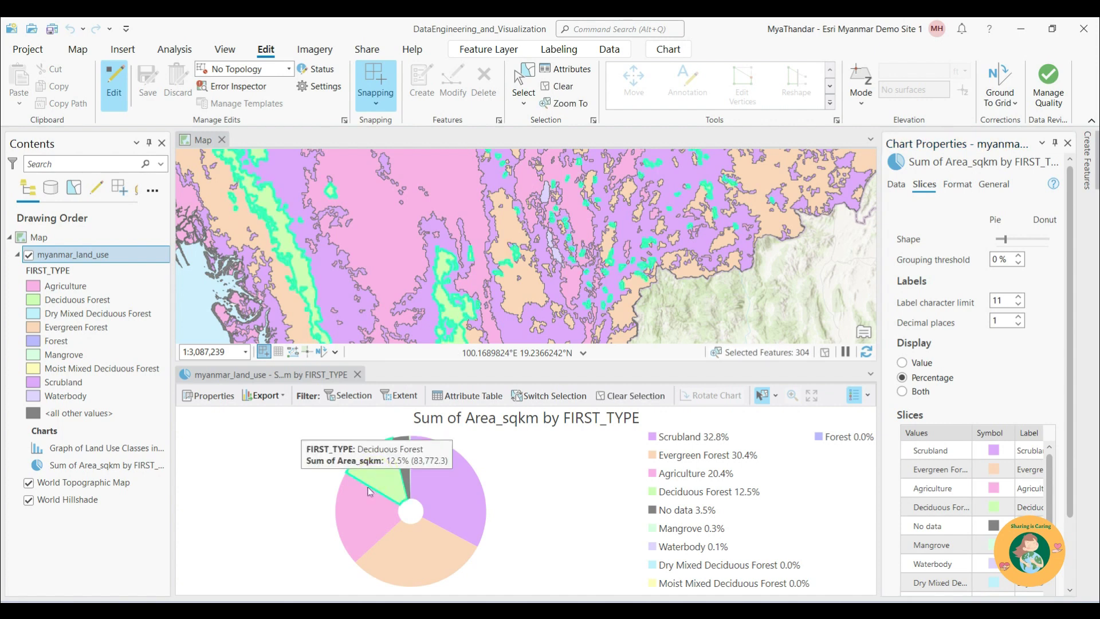
left_click(362, 523)
left_click(404, 560)
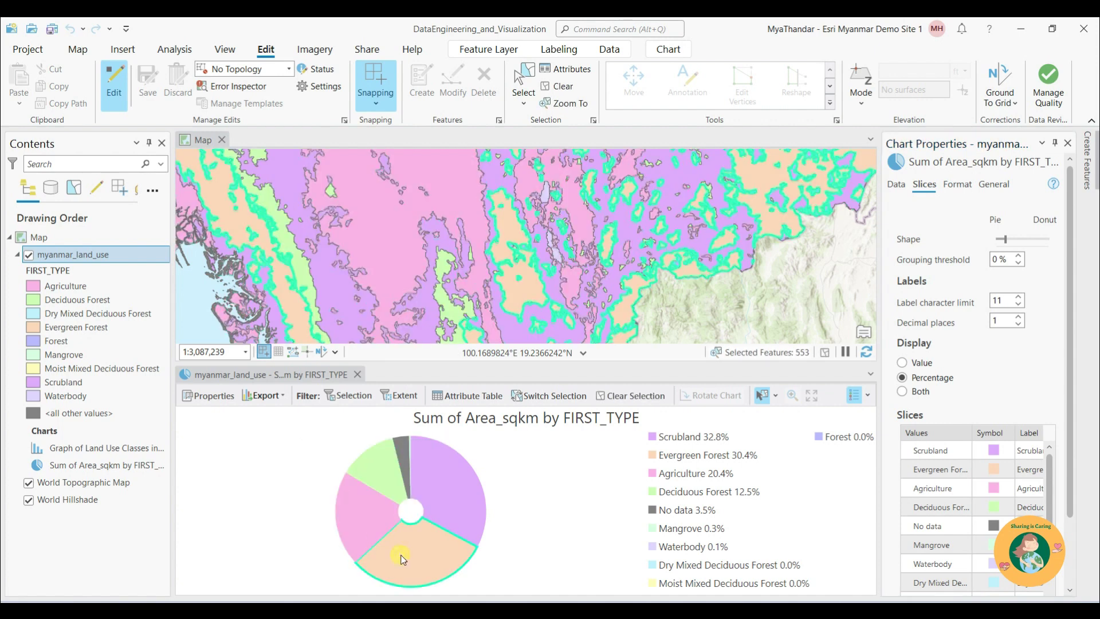
left_click(459, 483)
left_click(404, 446)
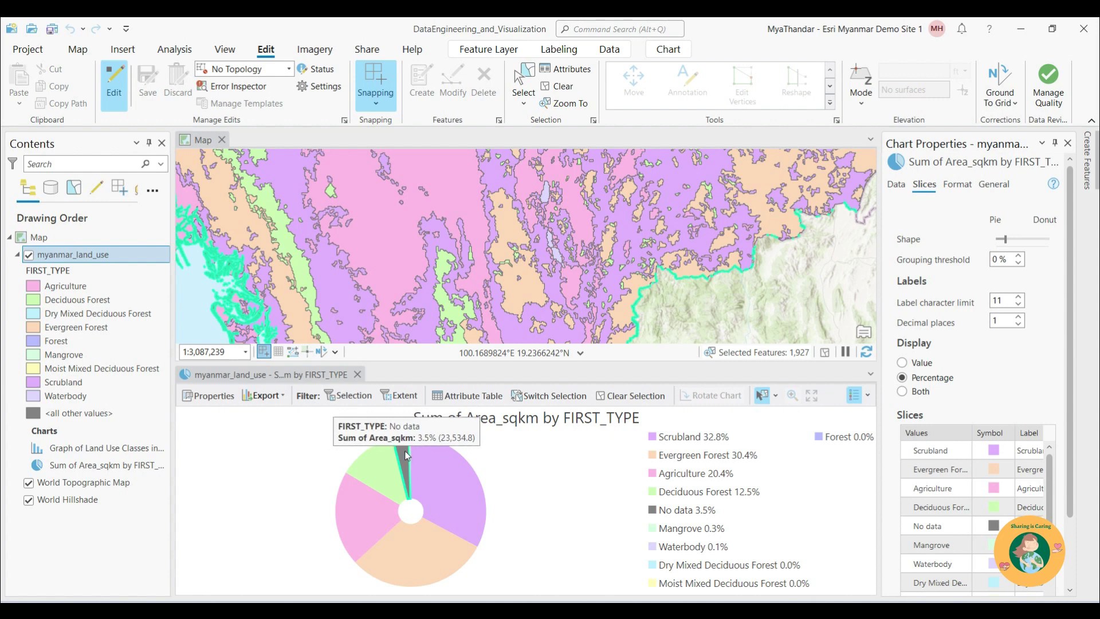
left_click(583, 475)
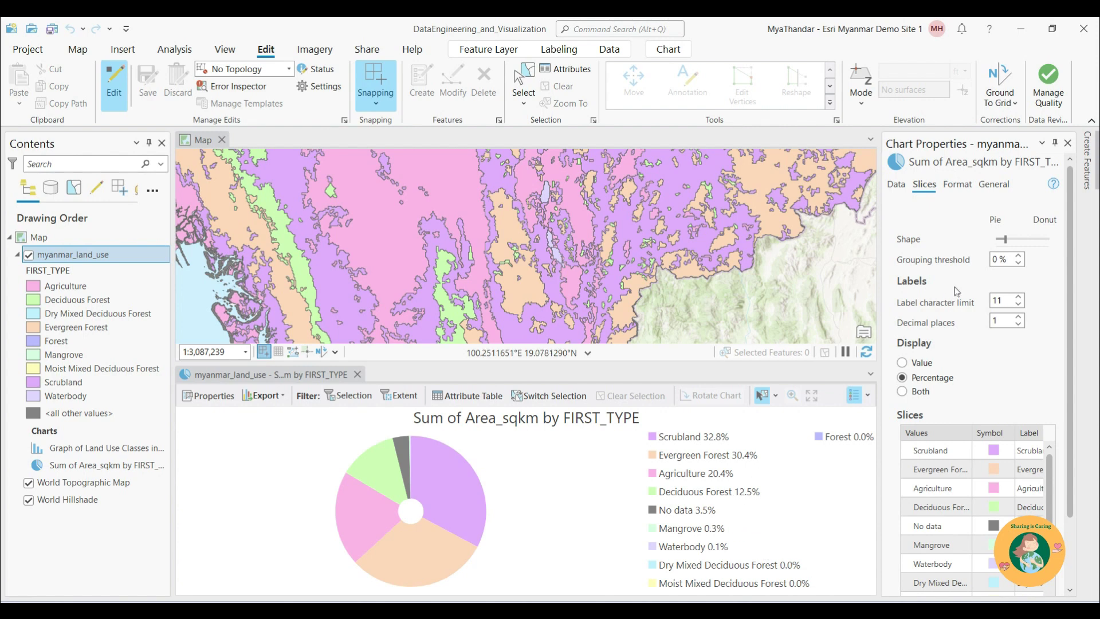
Set the grouping threshold of the pie chart's slices to 4 %
left_click(1020, 256)
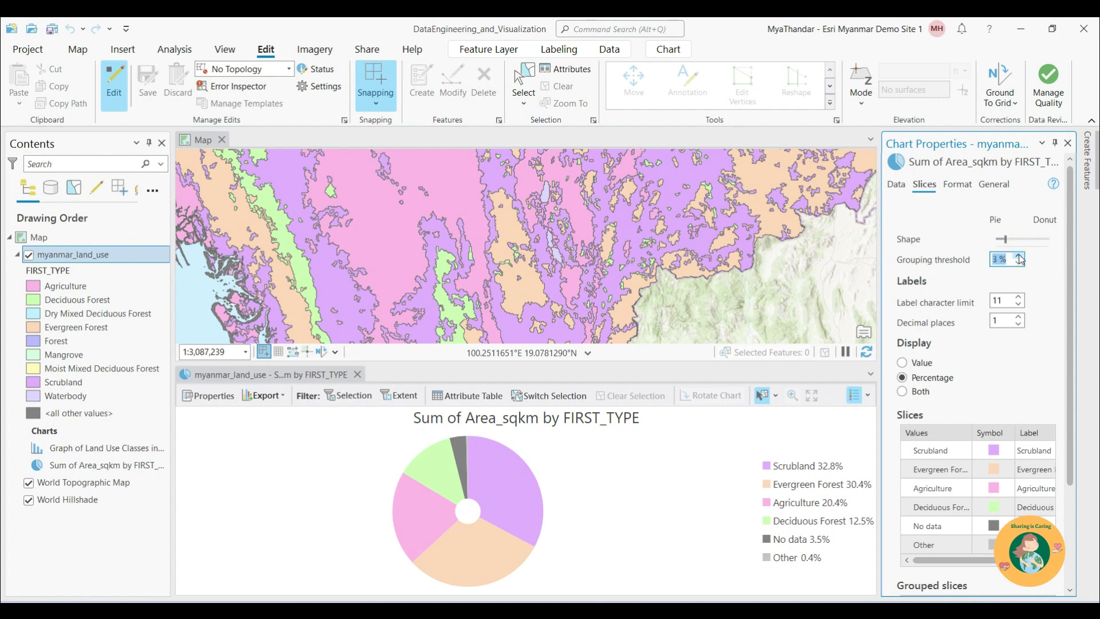
left_click(1019, 256)
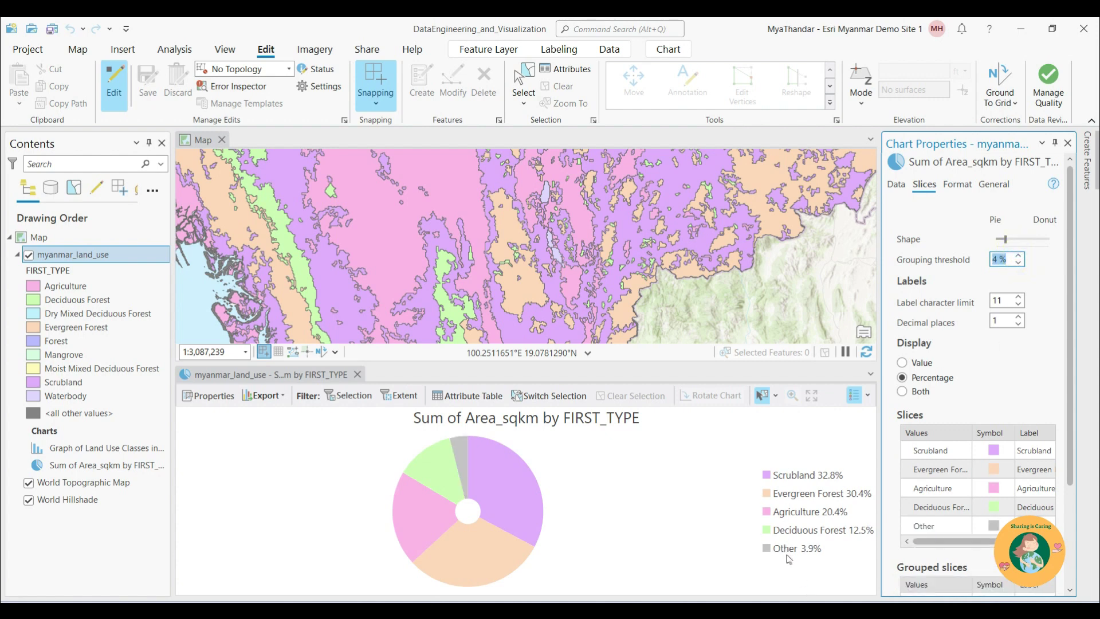
Recolour the Scrubland slice of the pie chart pale yellow
scroll(1074, 429, "down", 3)
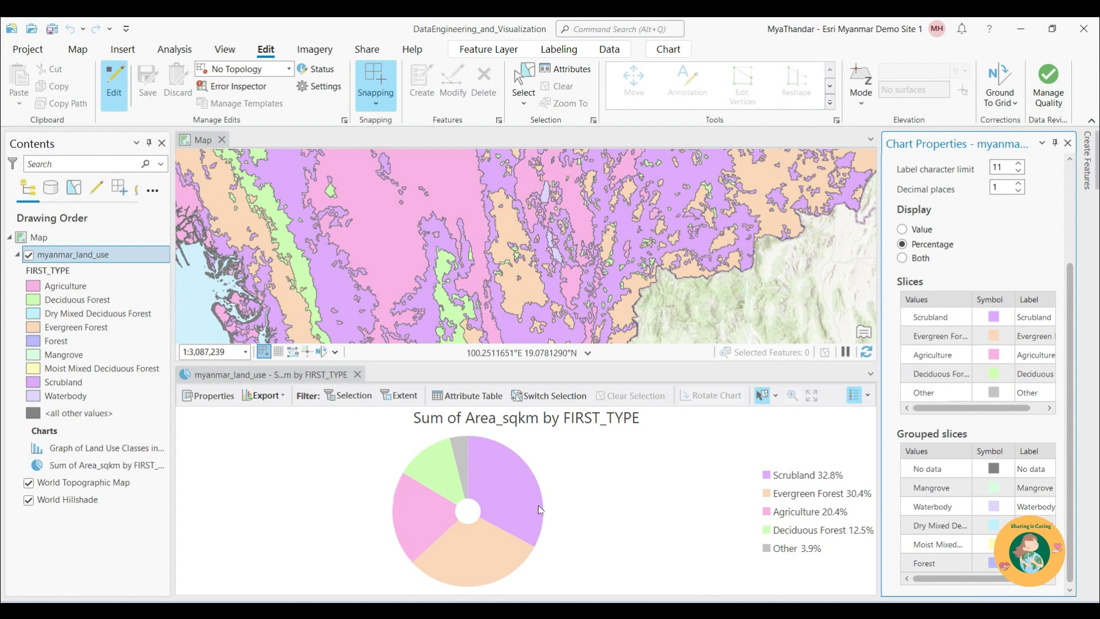
left_click(996, 319)
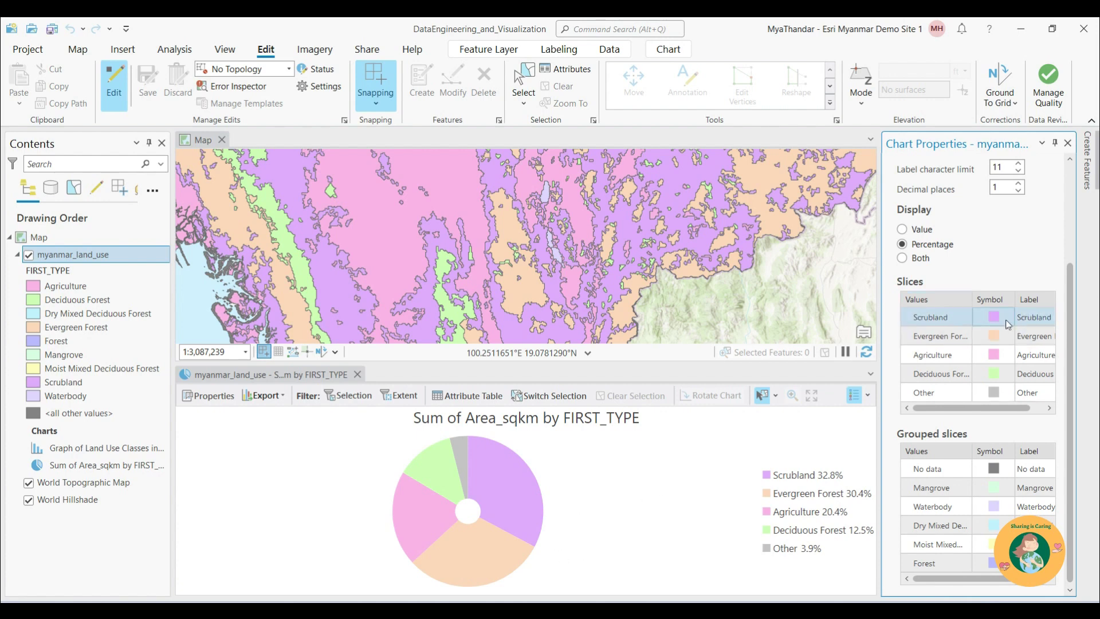
left_click(996, 318)
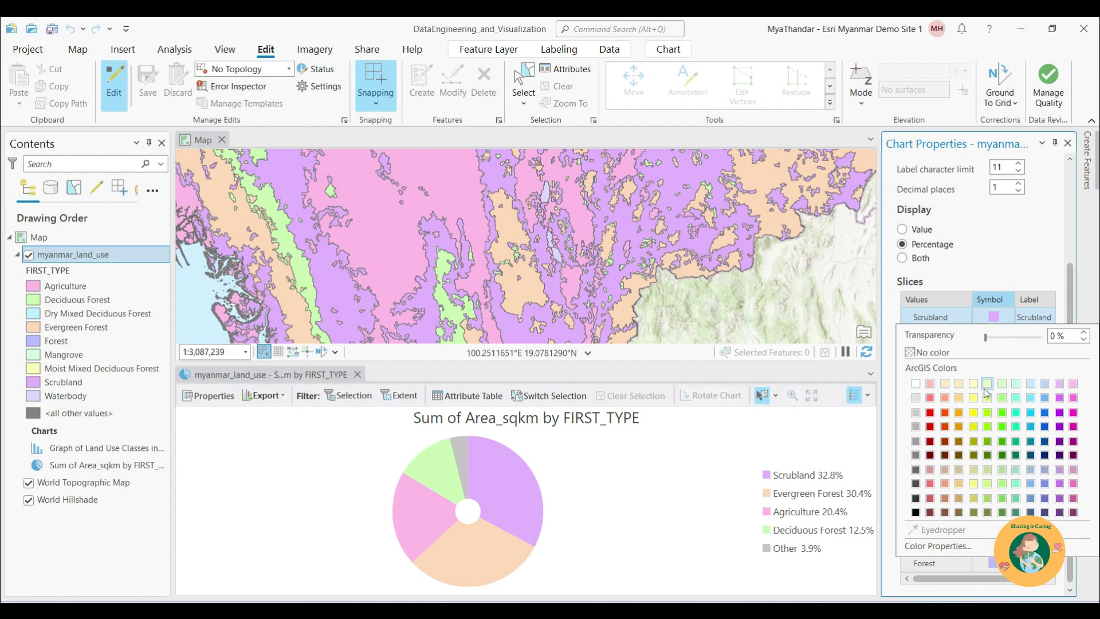
left_click(958, 386)
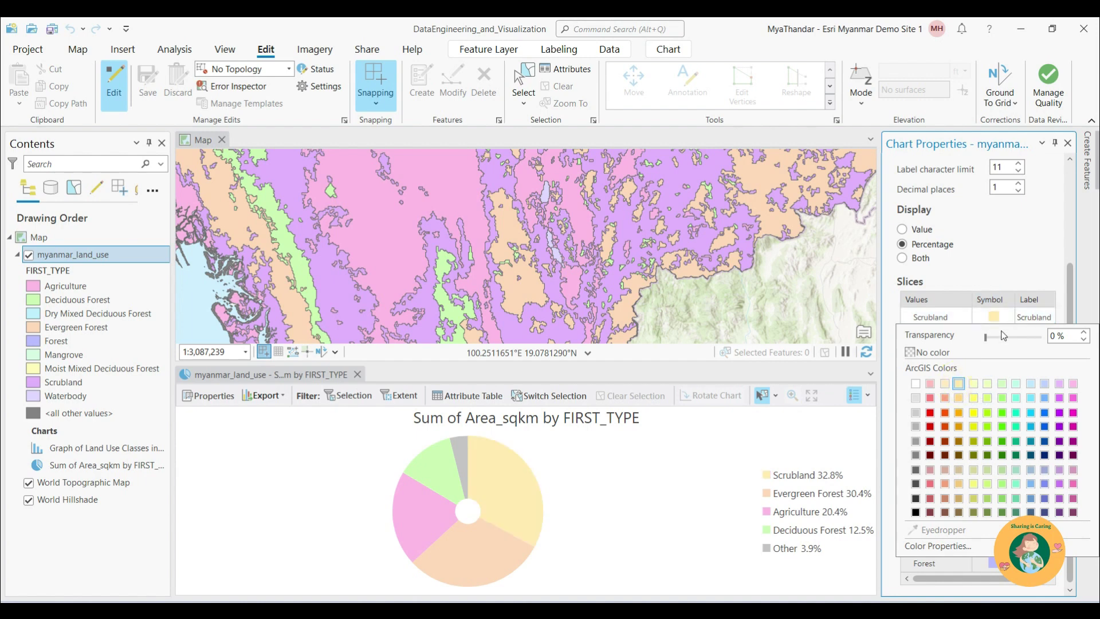
left_click(1009, 257)
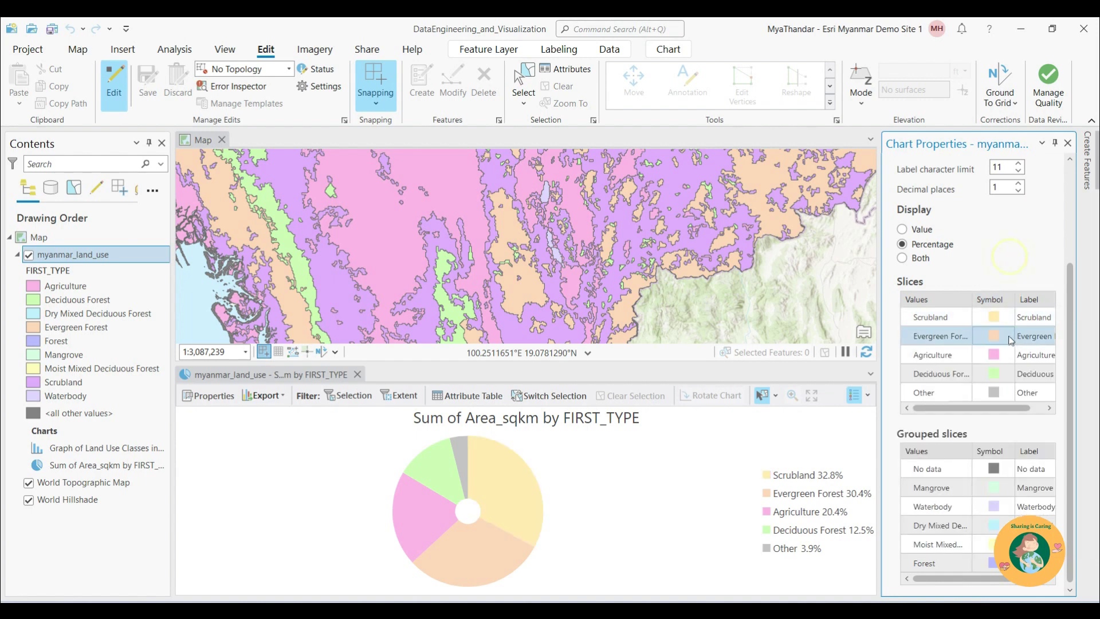
Recolour the Evergreen Forest slice medium green and the Agriculture slice bright lime green
left_click(995, 336)
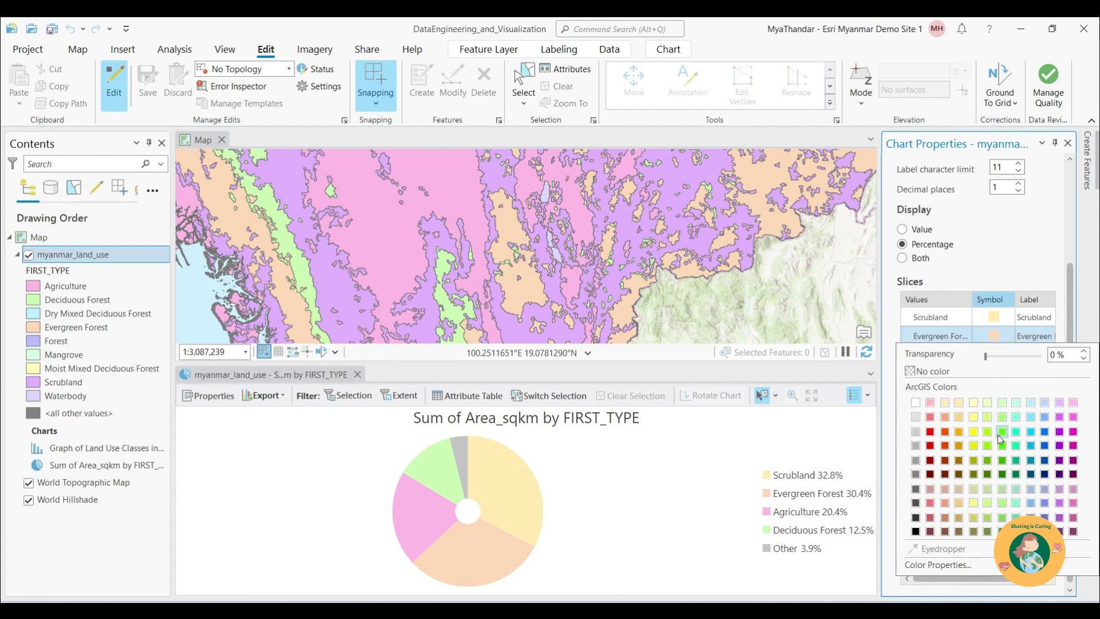
left_click(1002, 460)
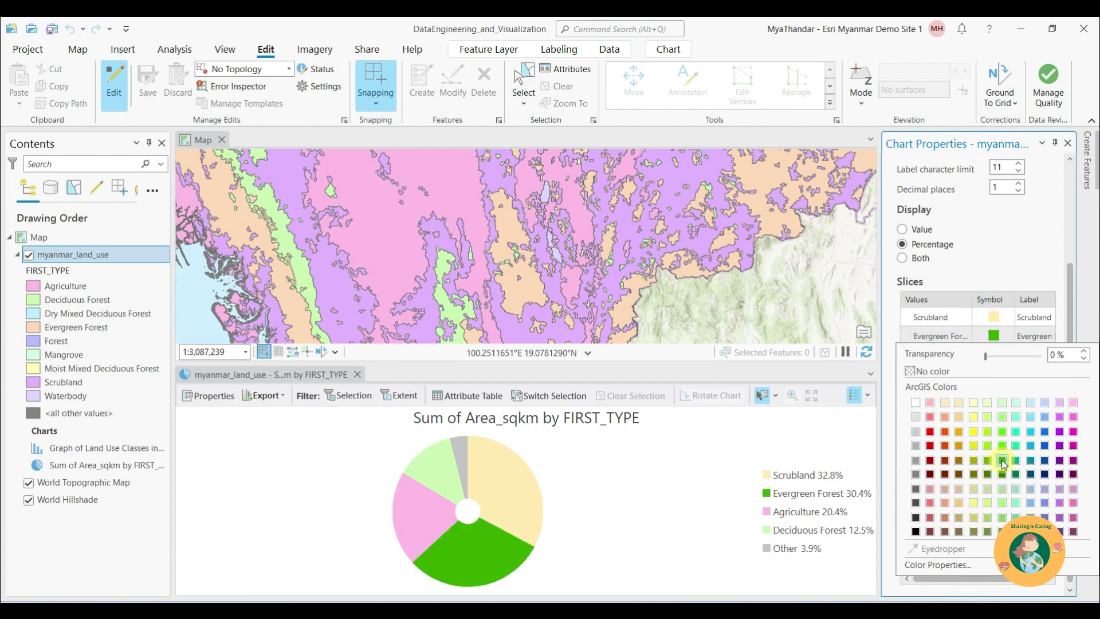
left_click(996, 266)
left_click(994, 356)
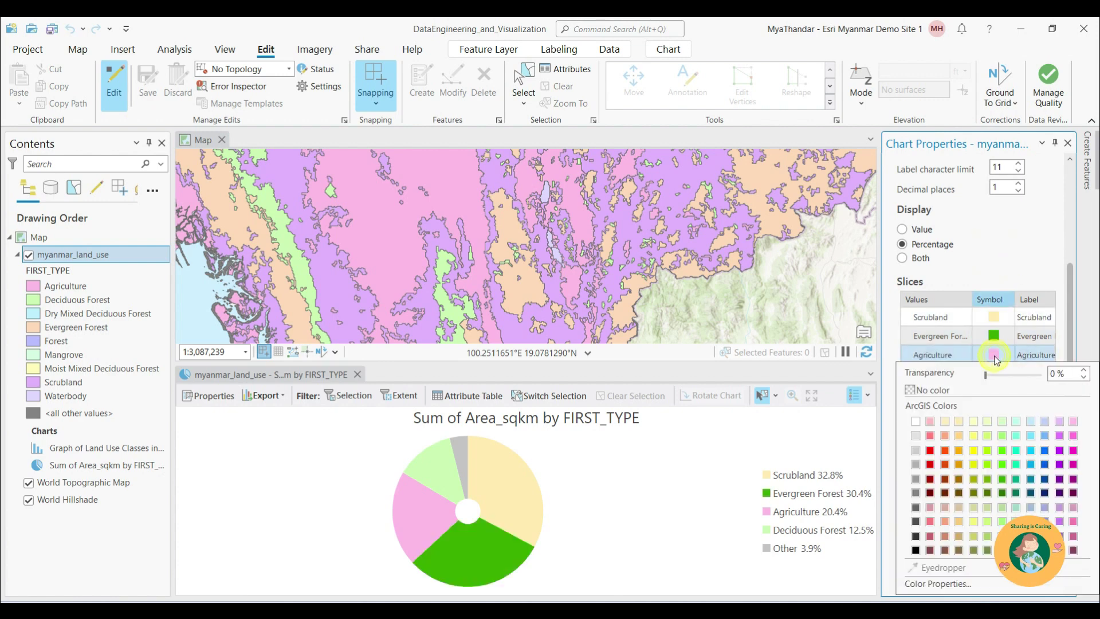
left_click(1002, 451)
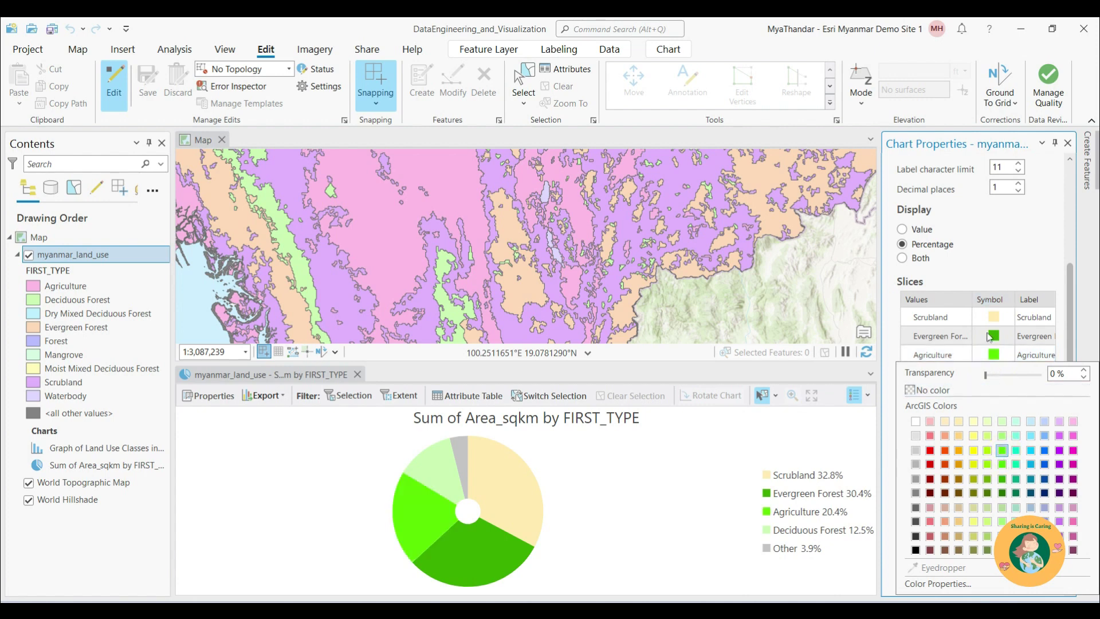
Recolour the Deciduous Forest slice very pale green and the Other slice light grey
left_click(997, 375)
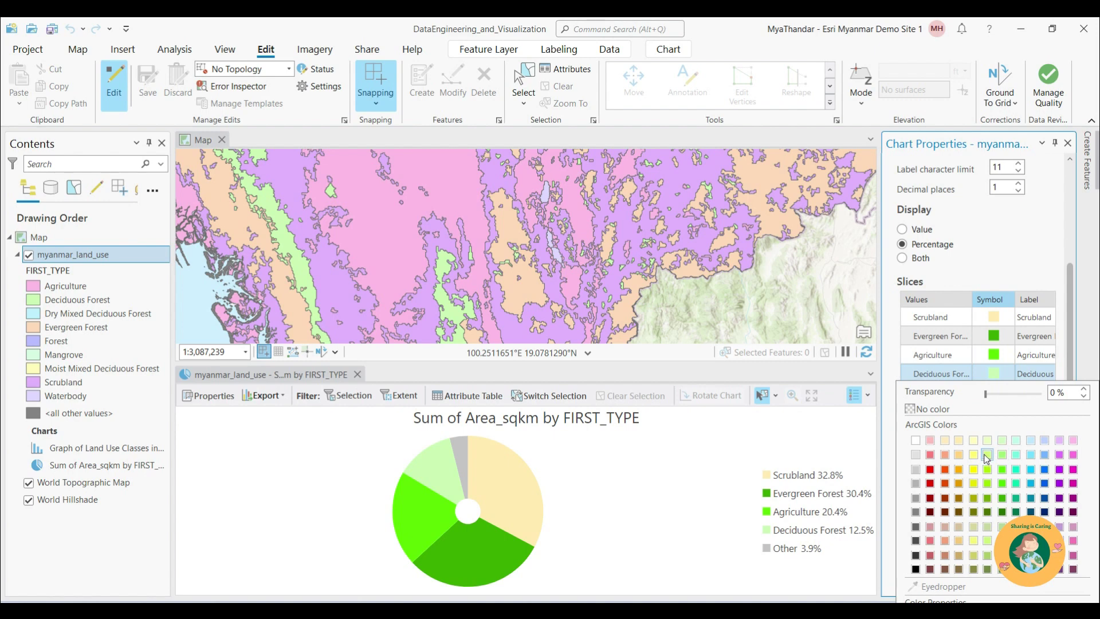
left_click(1002, 441)
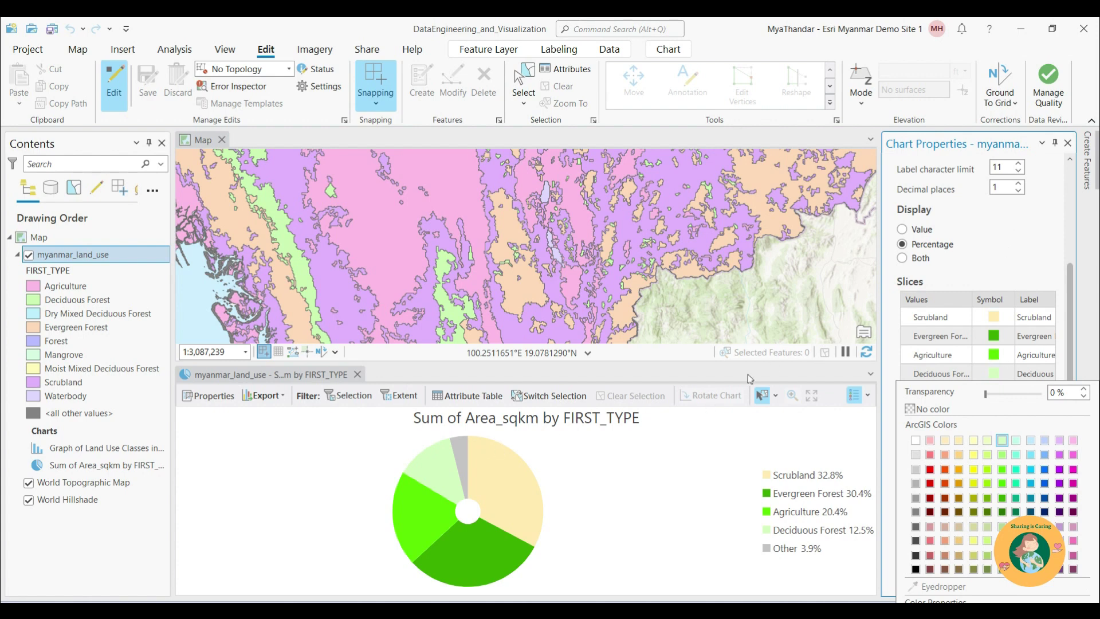
left_click(1019, 268)
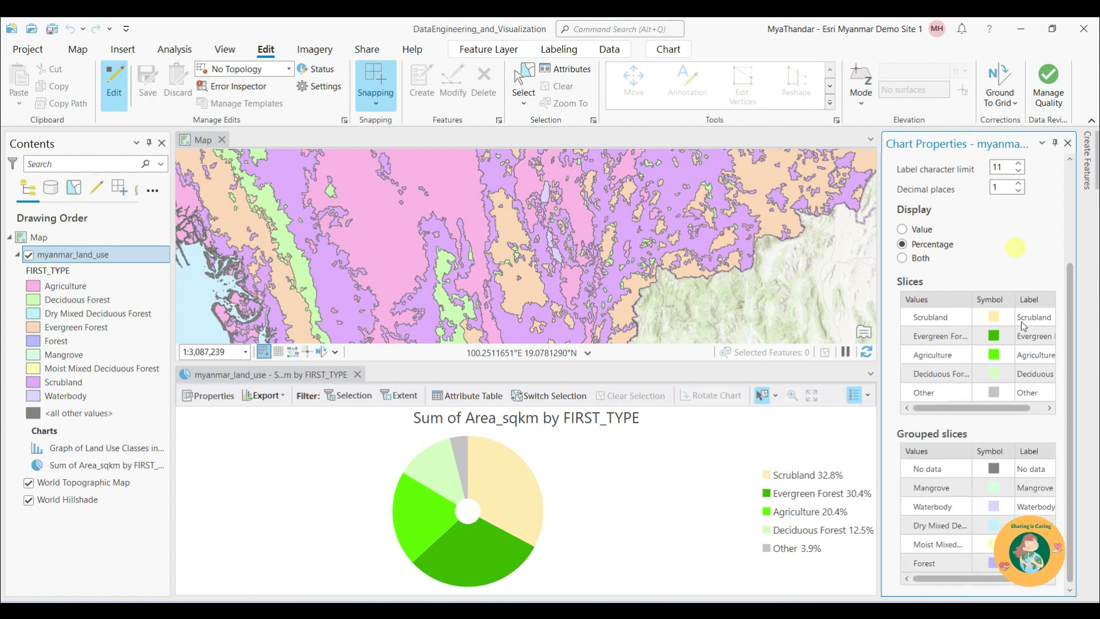
left_click(996, 392)
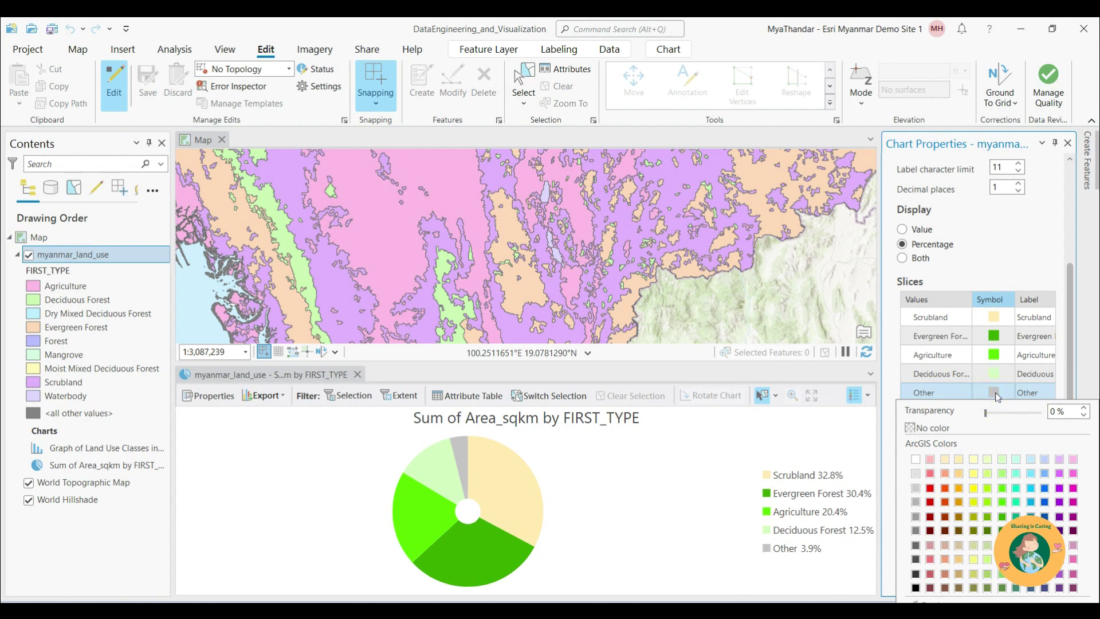
left_click(915, 473)
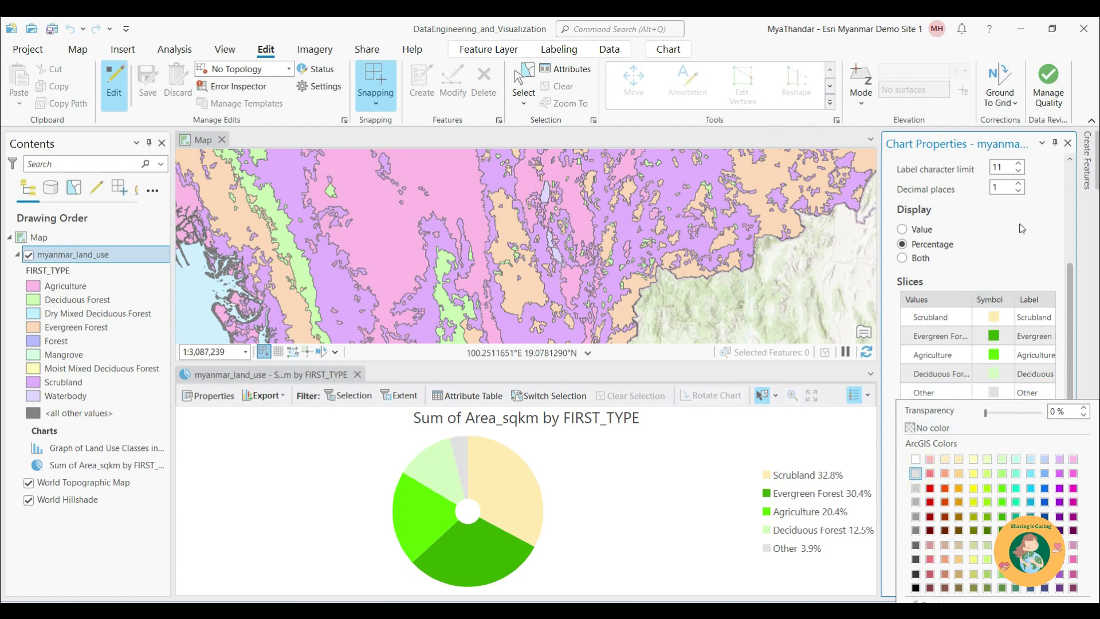
left_click(1023, 247)
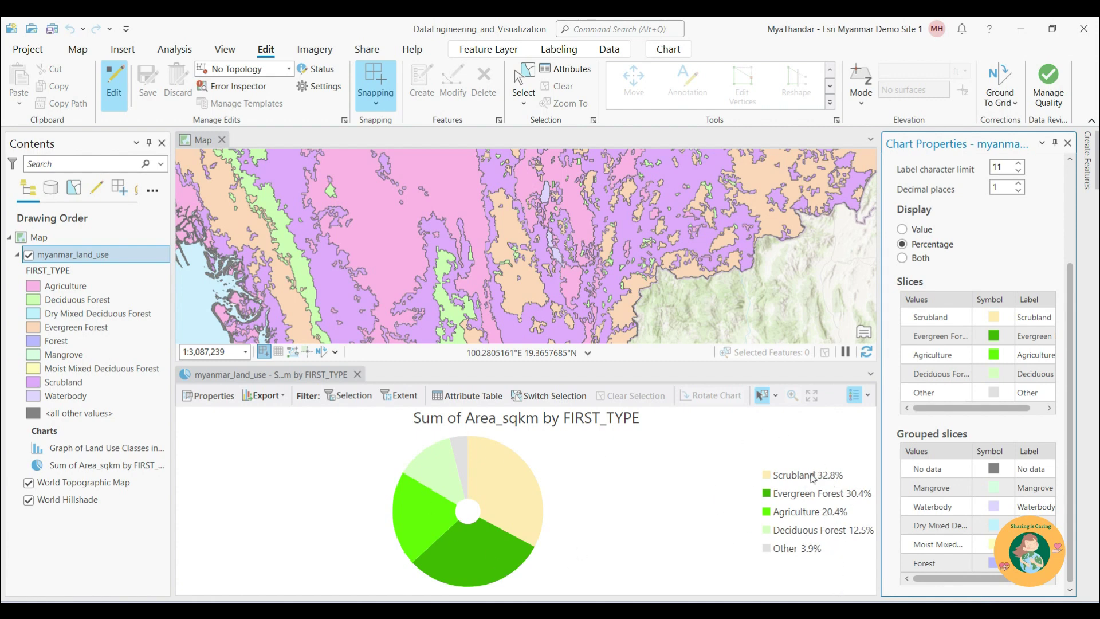
Try the Value display for the slices, and return to Percentage
left_click(903, 230)
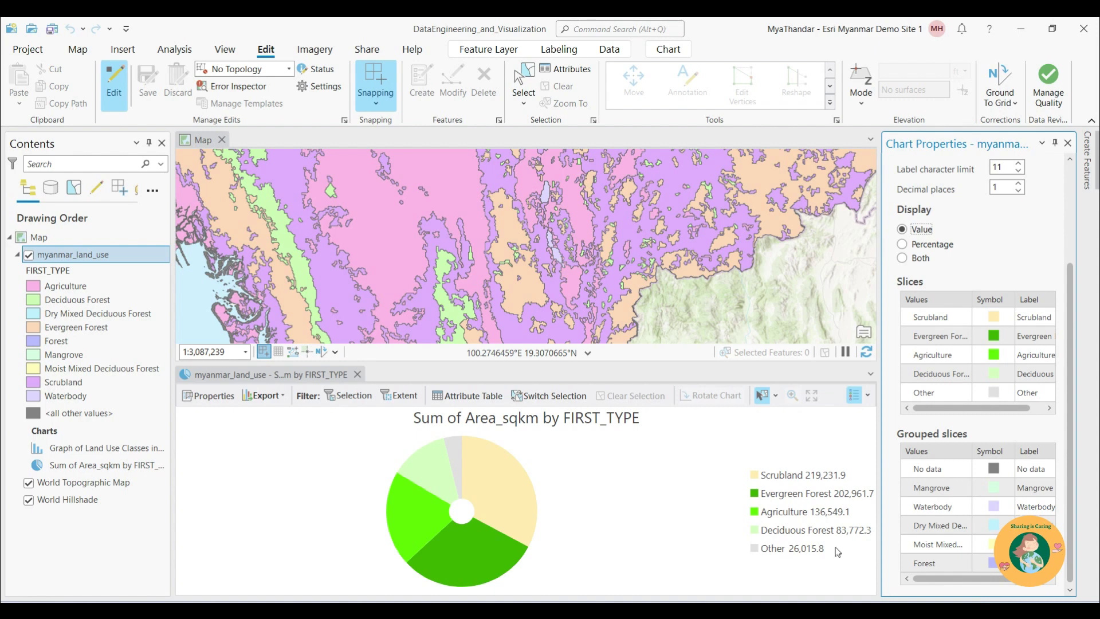
left_click(903, 245)
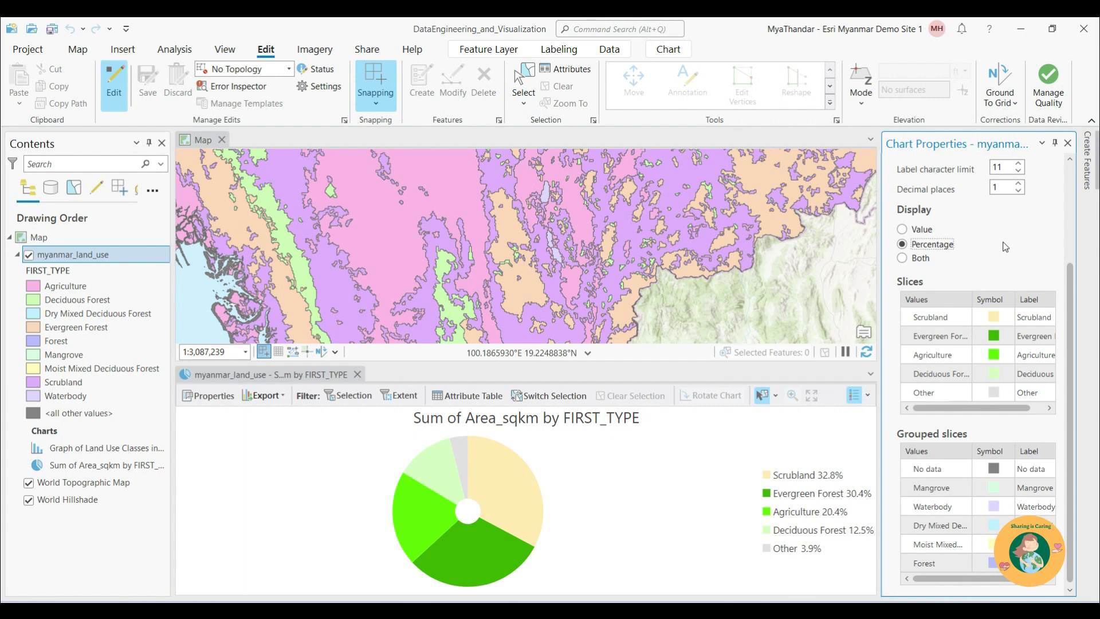
Turn on the data labels for the pie chart's slices
scroll(1005, 248, "up", 1)
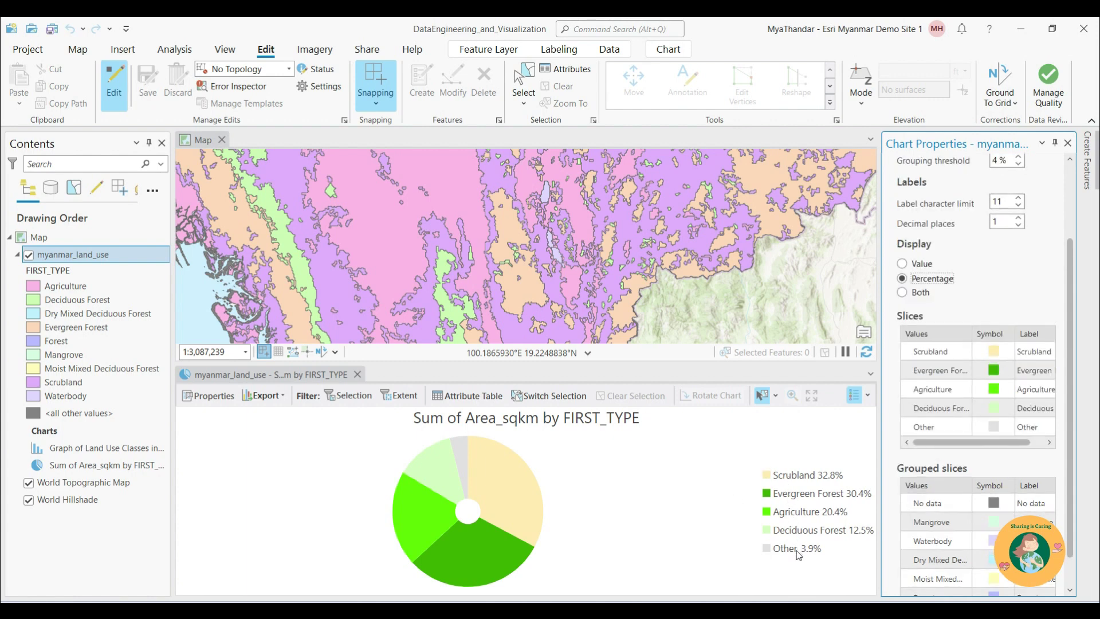
scroll(996, 270, "up", 1)
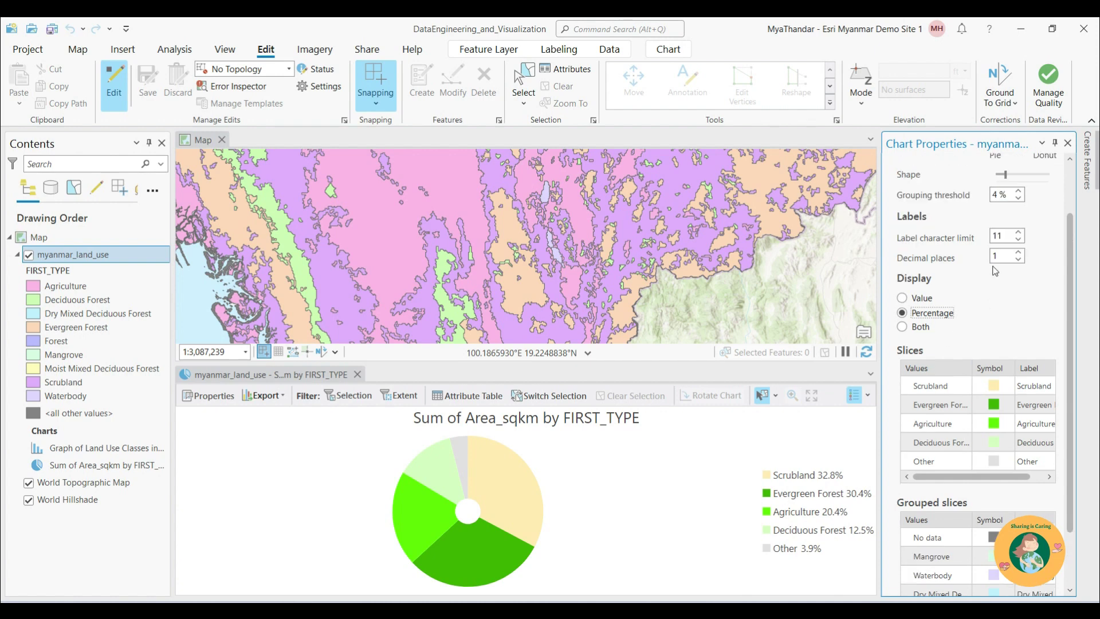
scroll(994, 280, "up", 3)
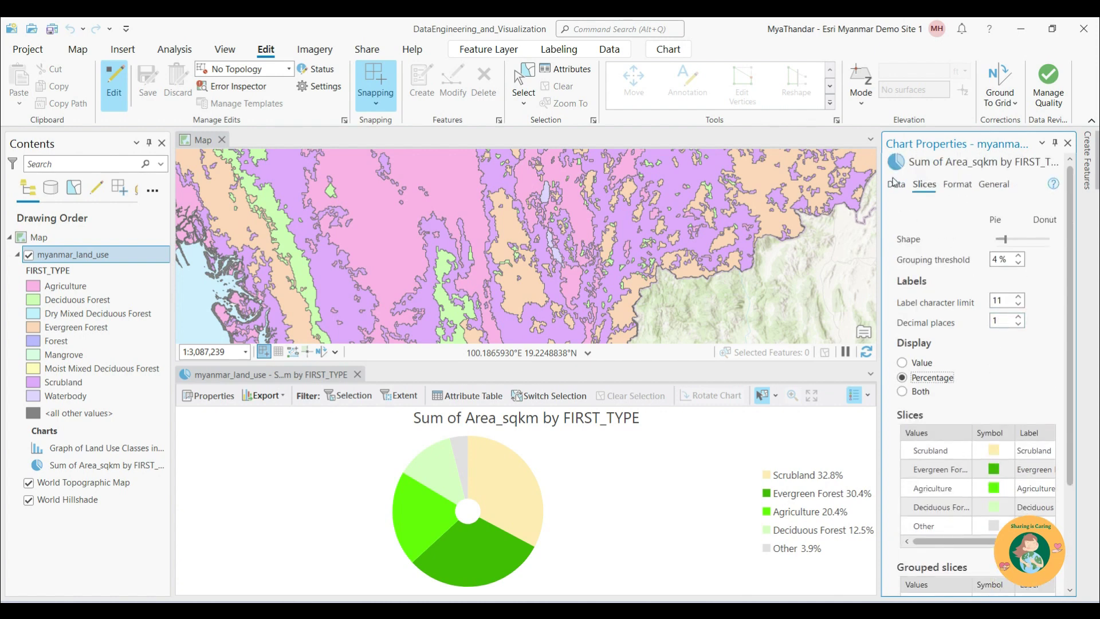
left_click(897, 185)
left_click(903, 357)
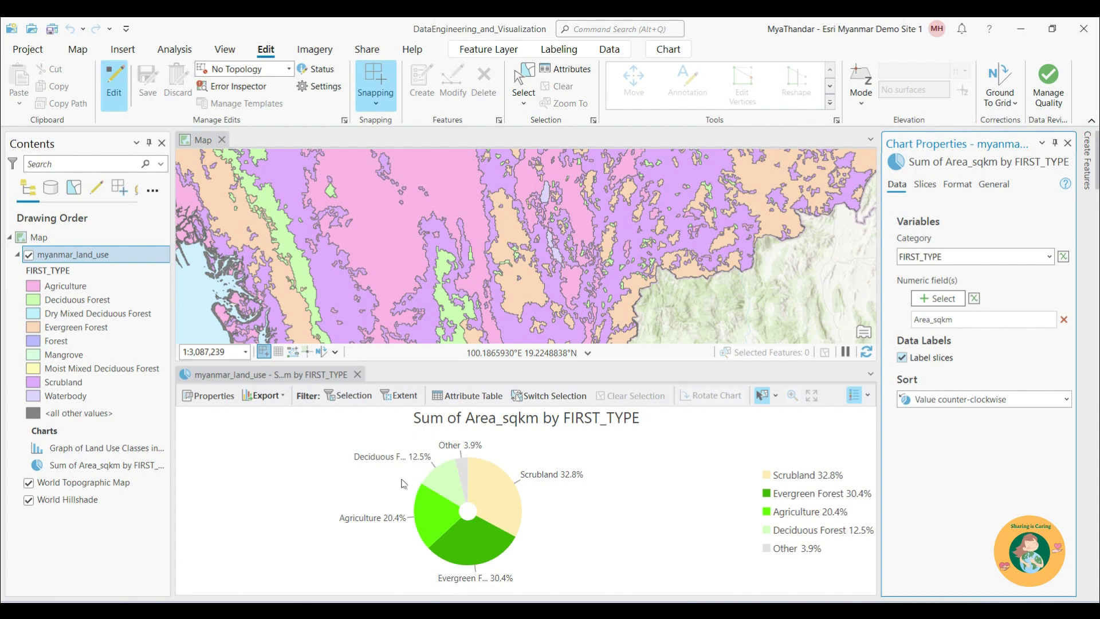
Raise the slice label character limit to 16
left_click(925, 184)
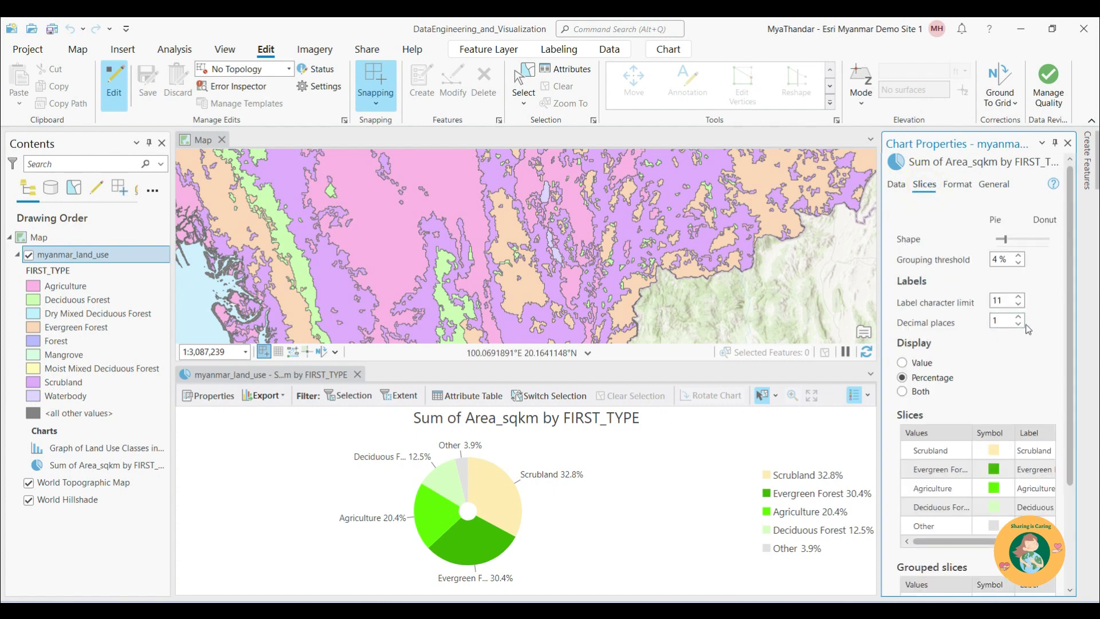
left_click(1020, 297)
left_click(1020, 297)
left_click(1020, 297)
left_click(1019, 297)
left_click(1019, 297)
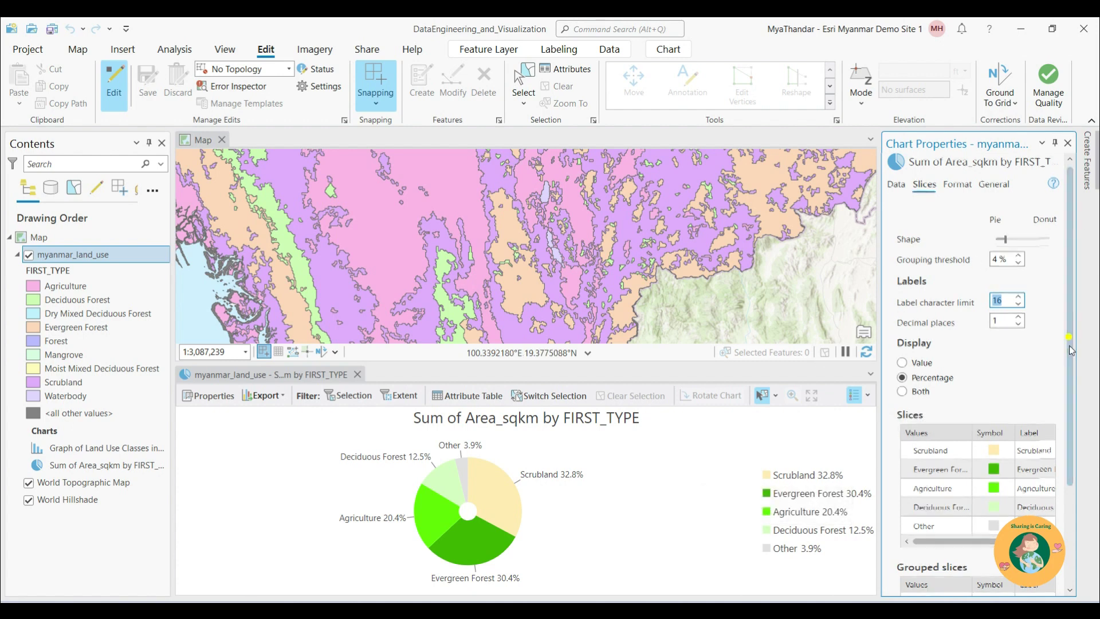
scroll(1069, 514, "down", 4)
scroll(1078, 470, "up", 4)
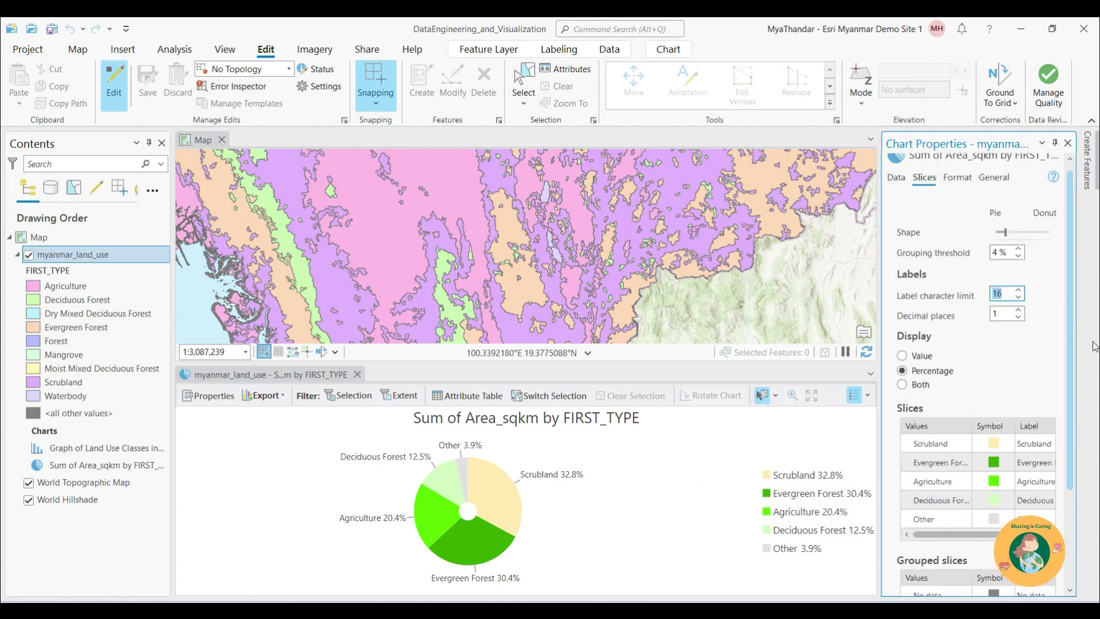
Try the Medium, Dark and Light chart themes, and apply the Medium theme to the pie chart
left_click(957, 183)
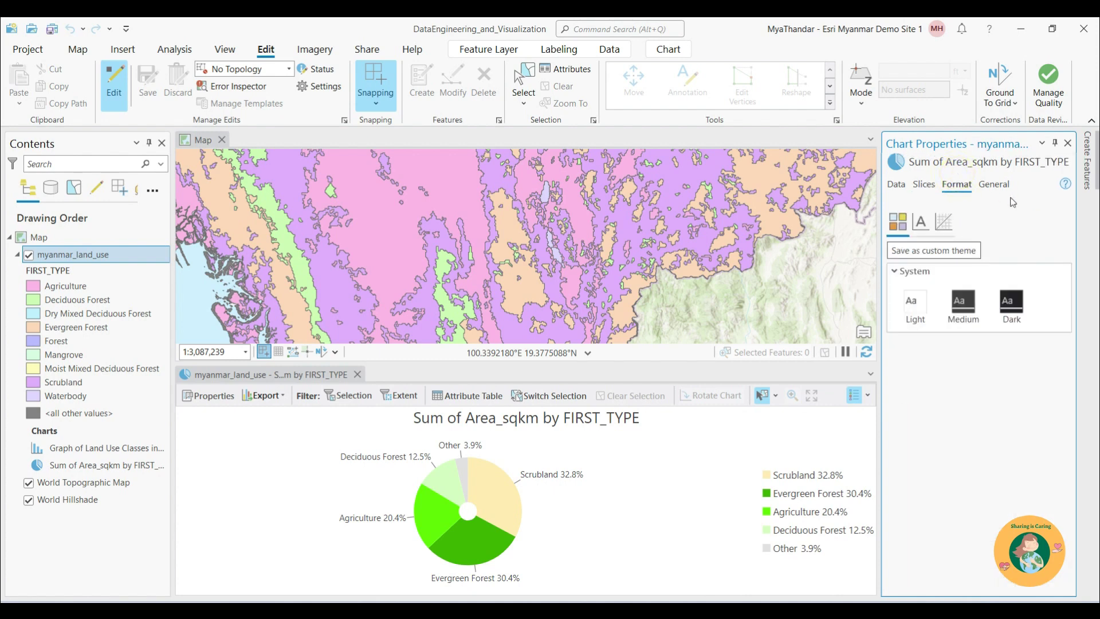
left_click(960, 313)
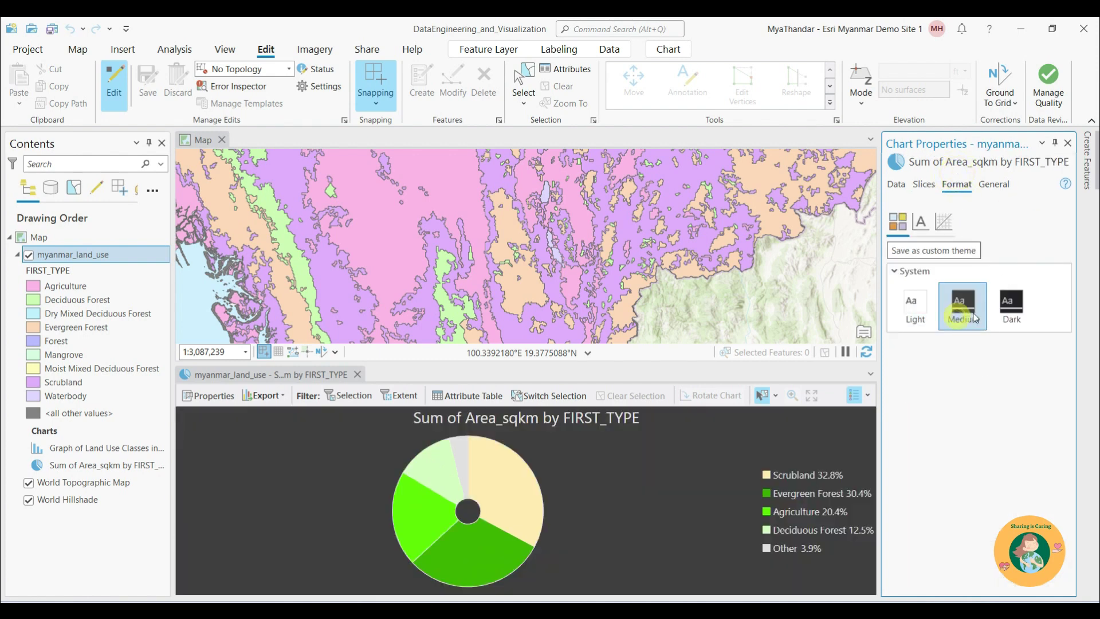
left_click(1012, 309)
left_click(915, 310)
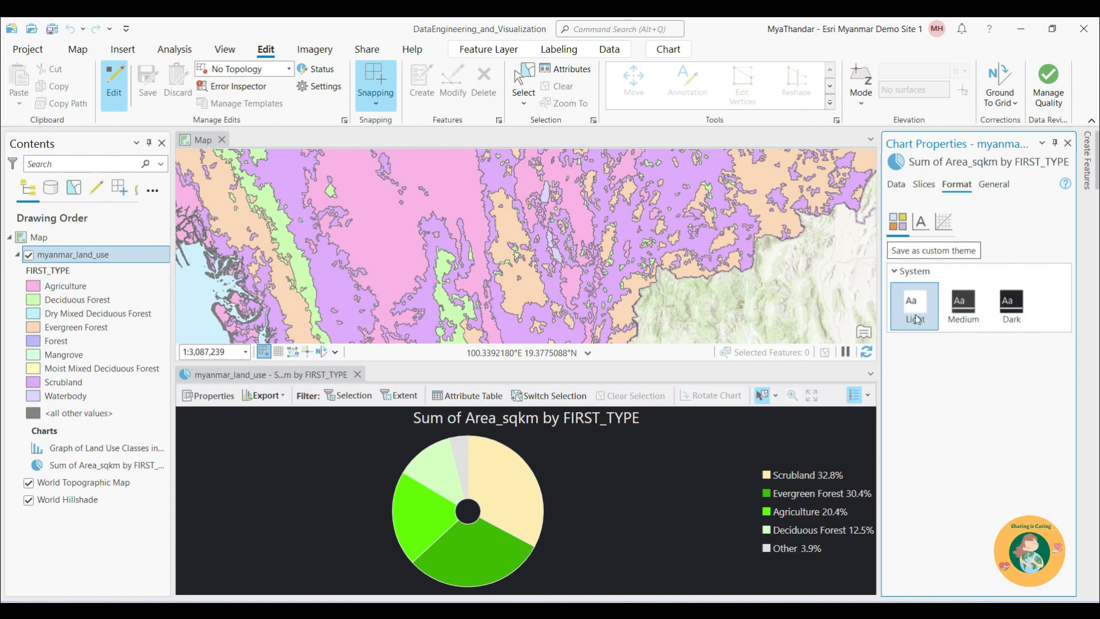
left_click(961, 310)
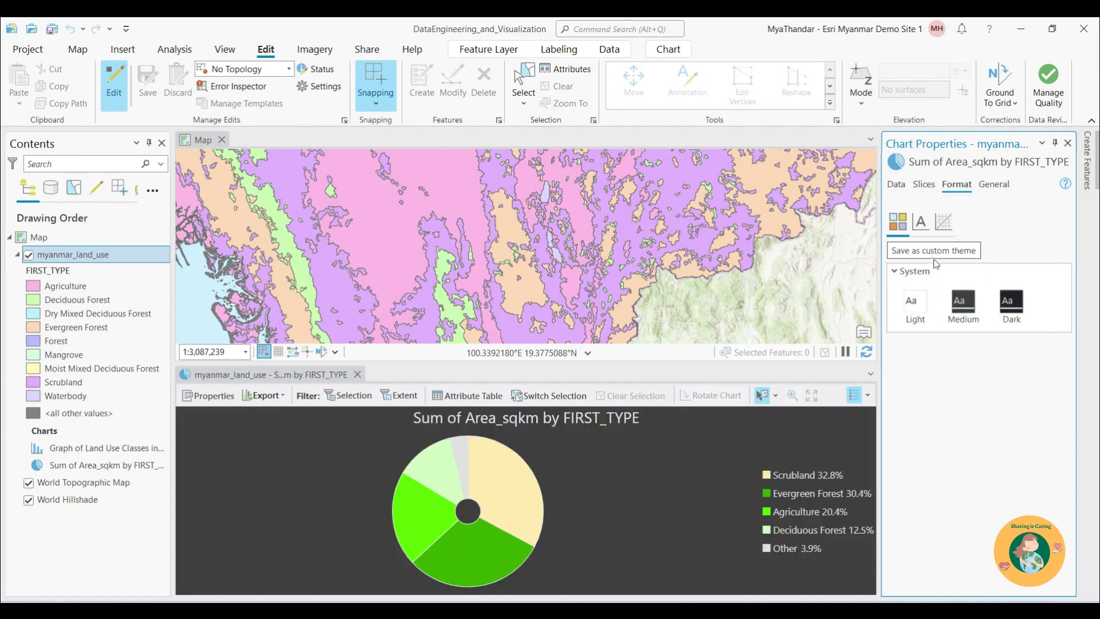
Set the text colour of the pie chart's title to orange-red
left_click(929, 232)
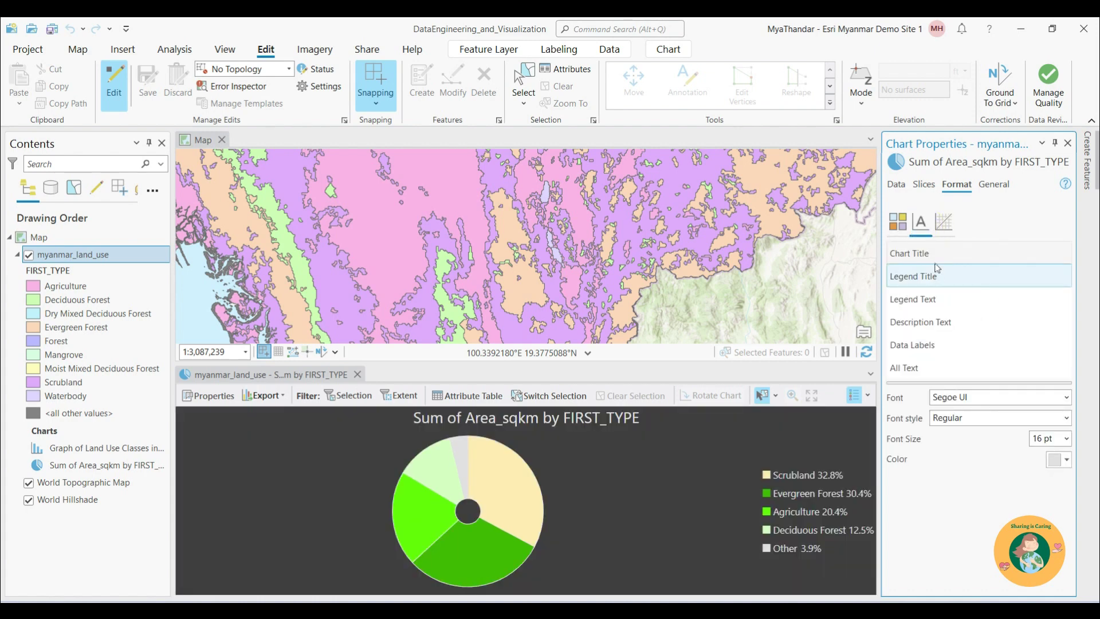
left_click(1067, 461)
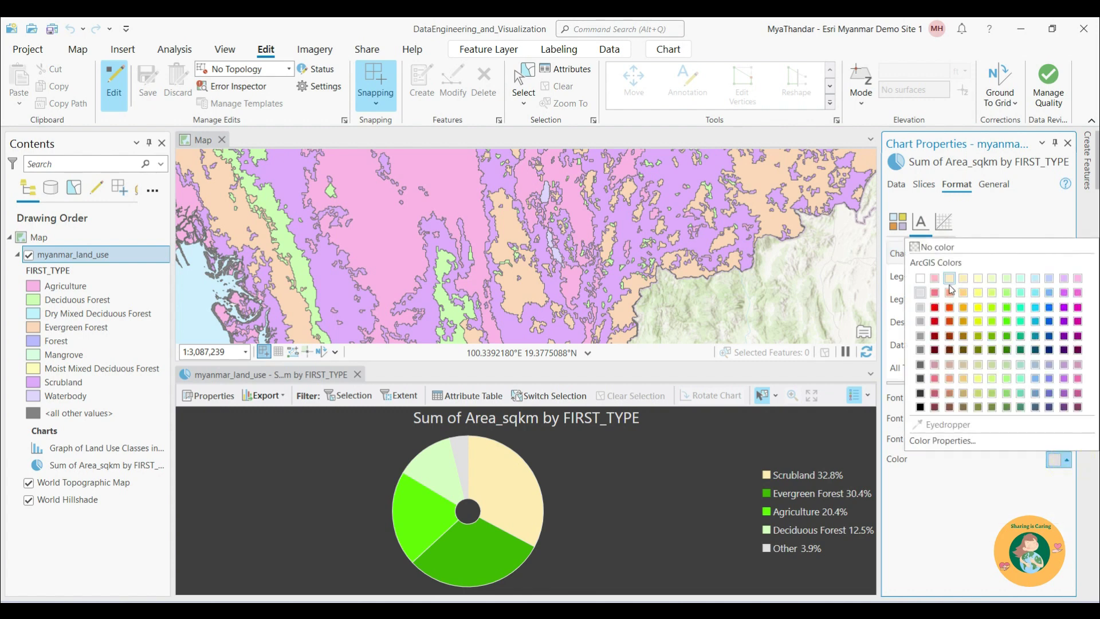
left_click(949, 308)
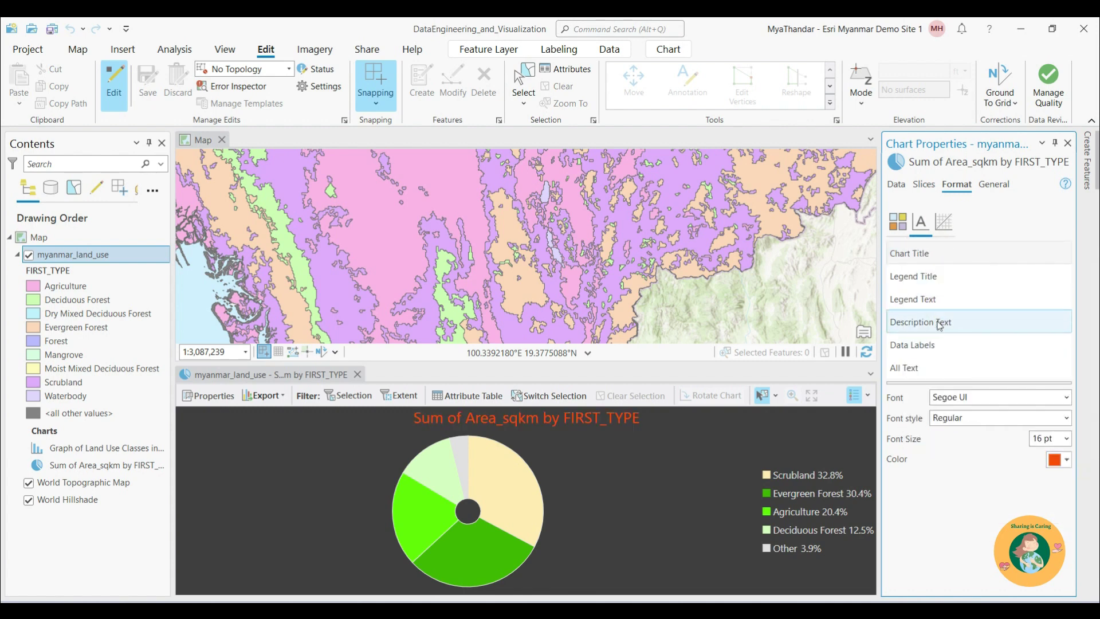
Set the text colour of the chart's data labels to yellow
left_click(949, 282)
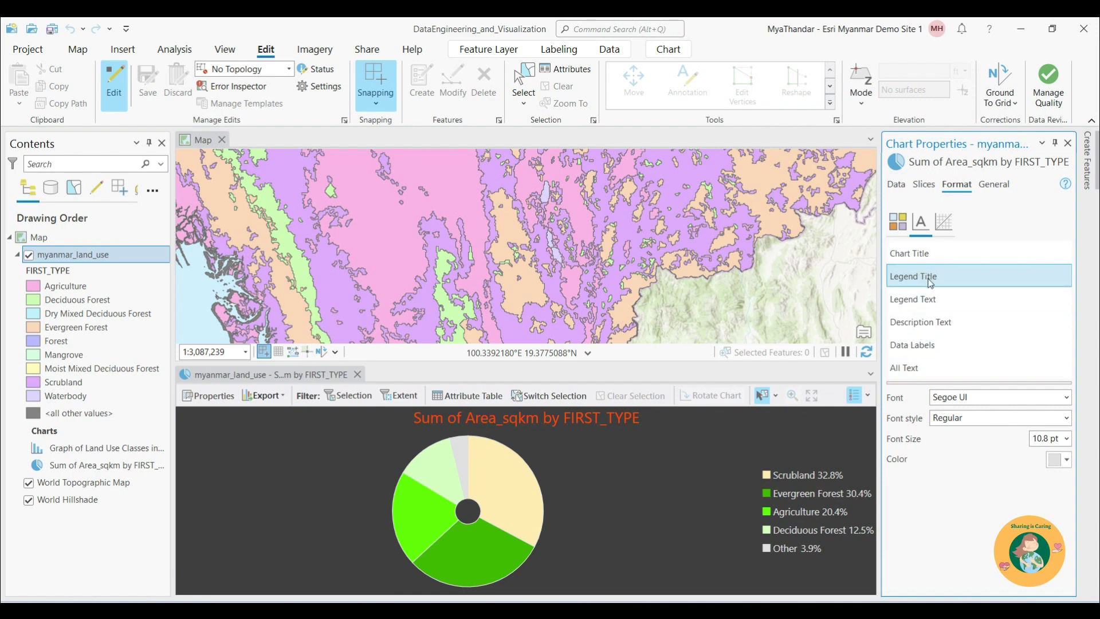
left_click(932, 347)
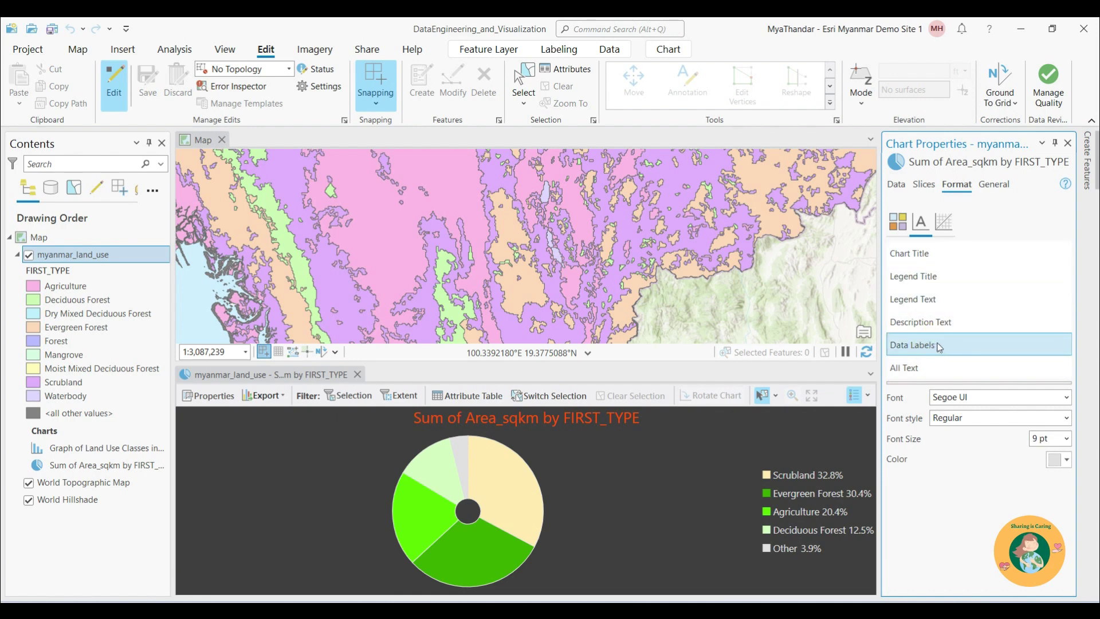
left_click(1067, 460)
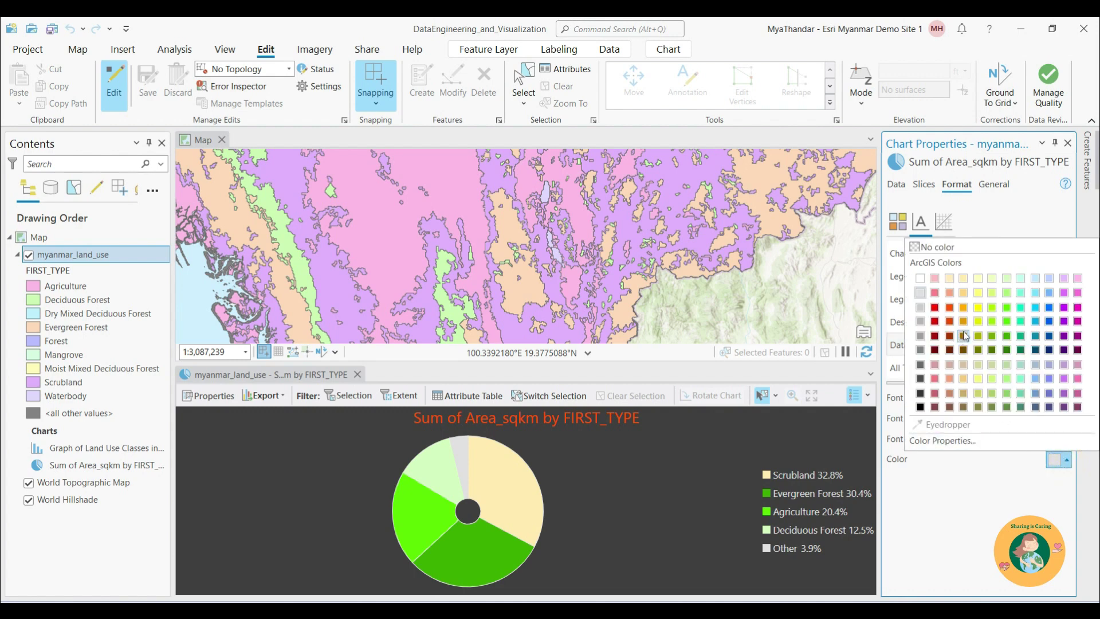
left_click(978, 321)
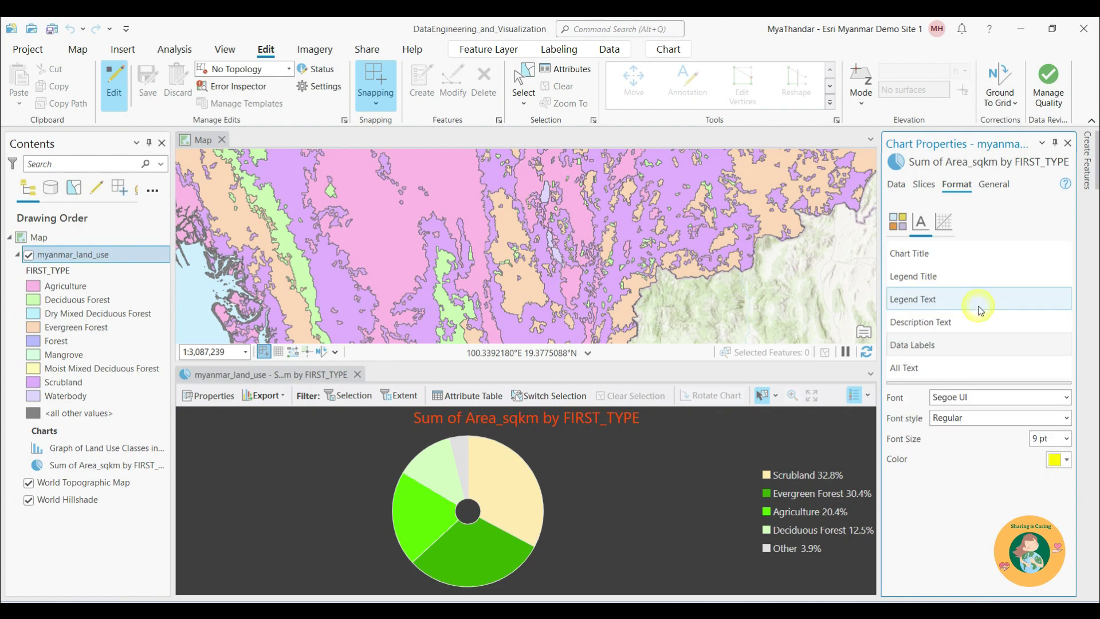
Turn on slice labels for the pie chart
left_click(1001, 185)
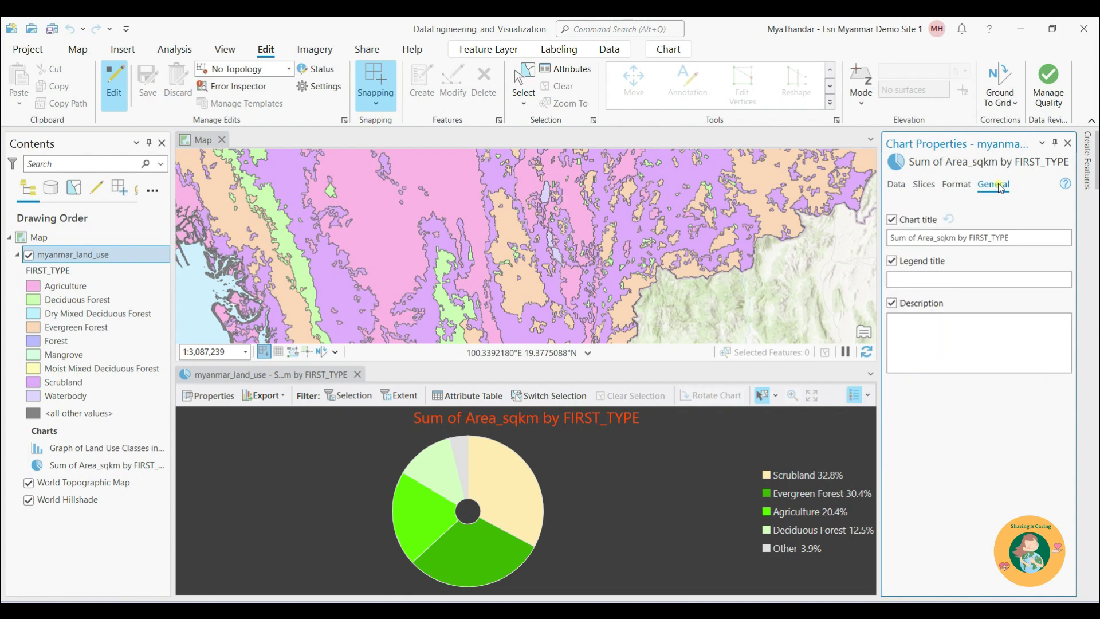
left_click(896, 185)
left_click(903, 358)
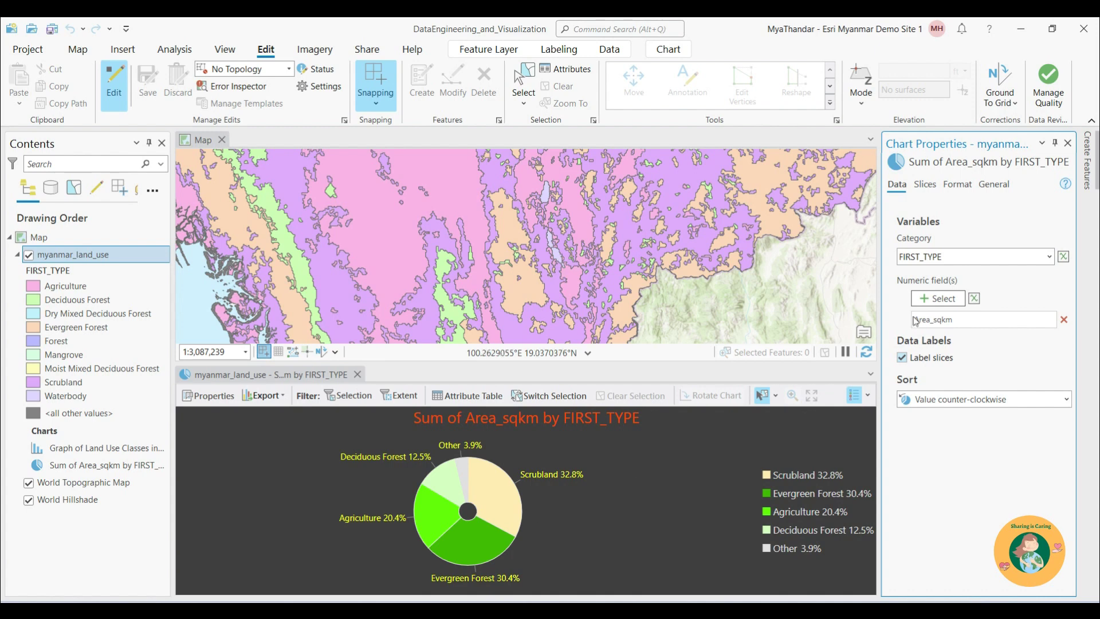
Change the pie chart's title to "Pie Chart Representation of Land Use Class in Myanmar"
left_click(957, 184)
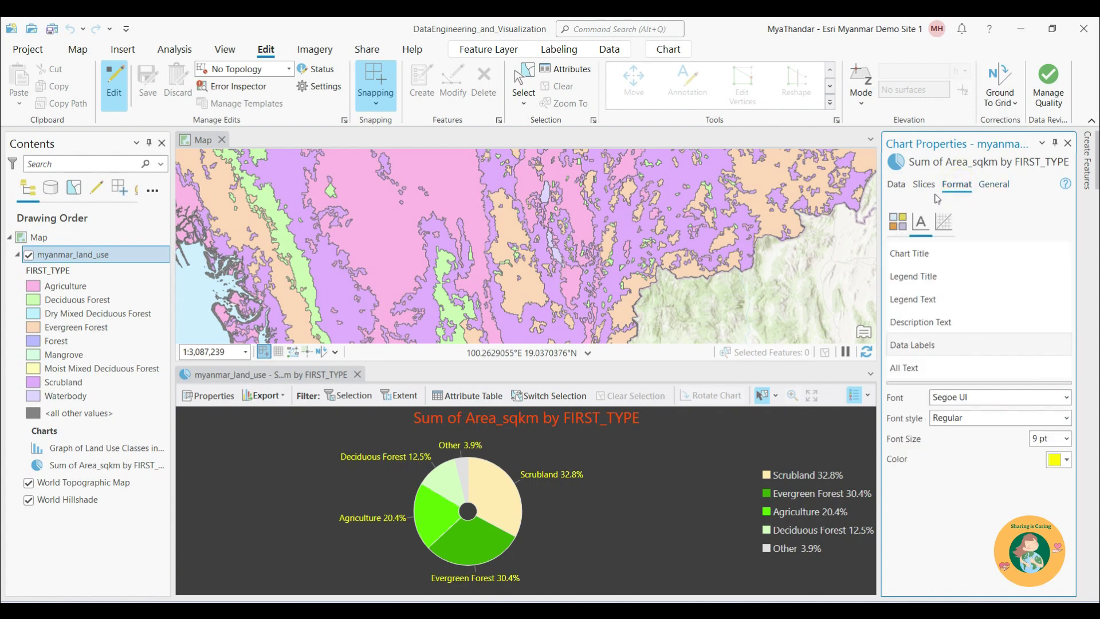
left_click(1000, 186)
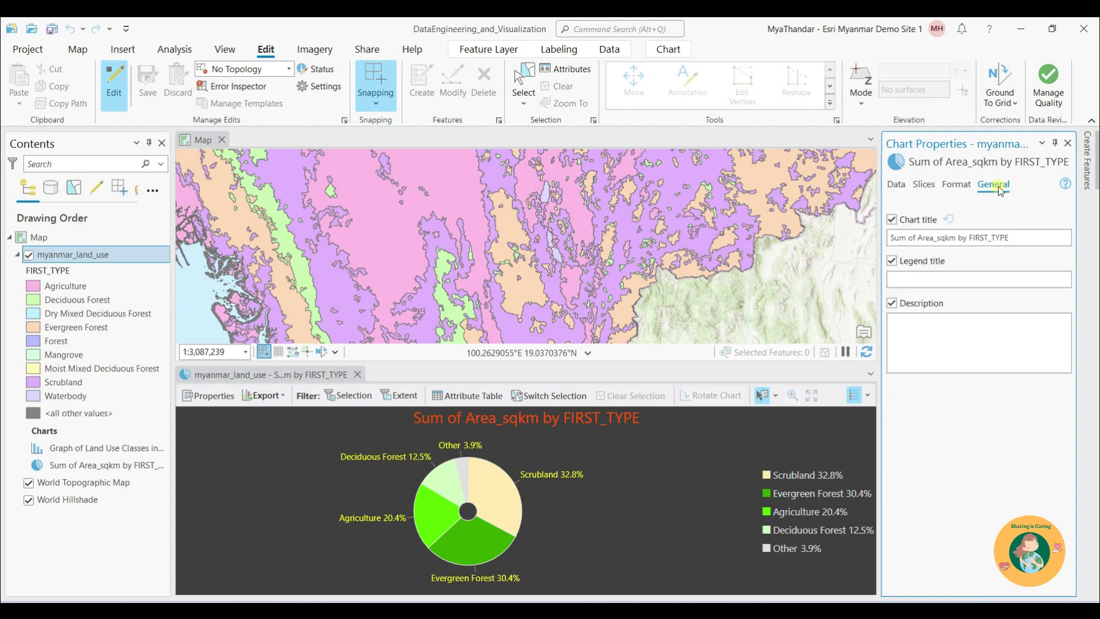
left_click_drag(1023, 239, 703, 217)
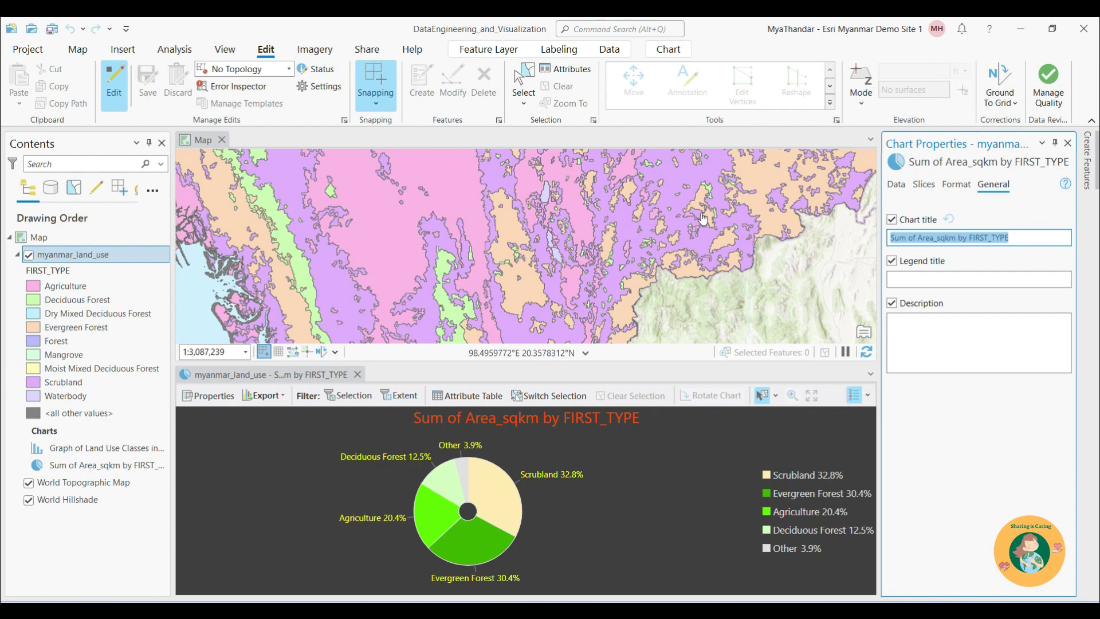
type("Pie Chart Representation of Land U")
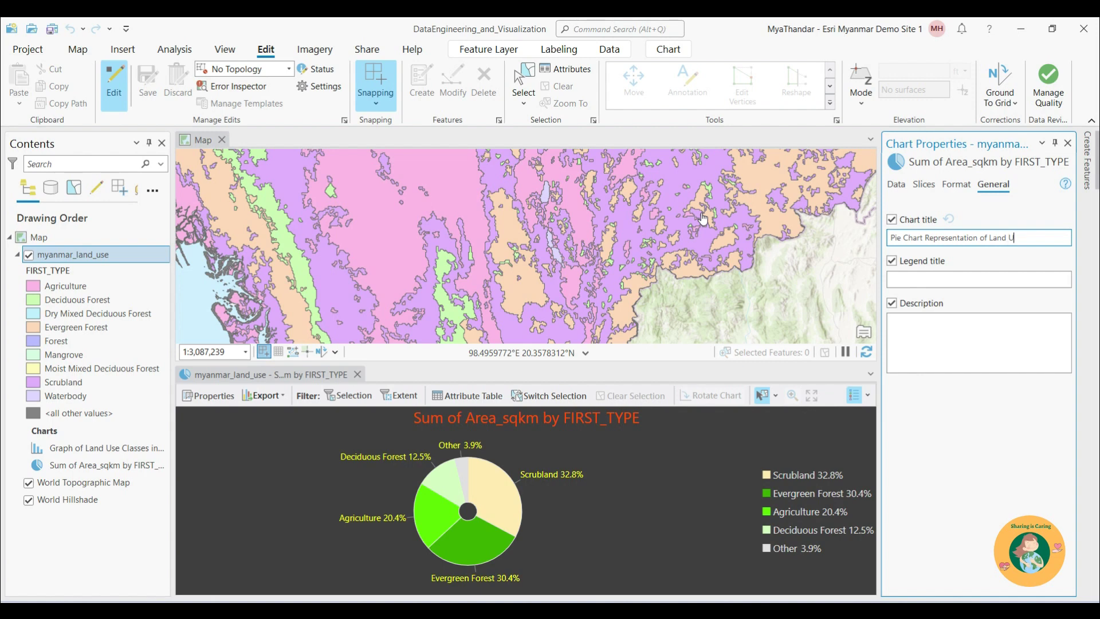
type("se Class in Myanmar")
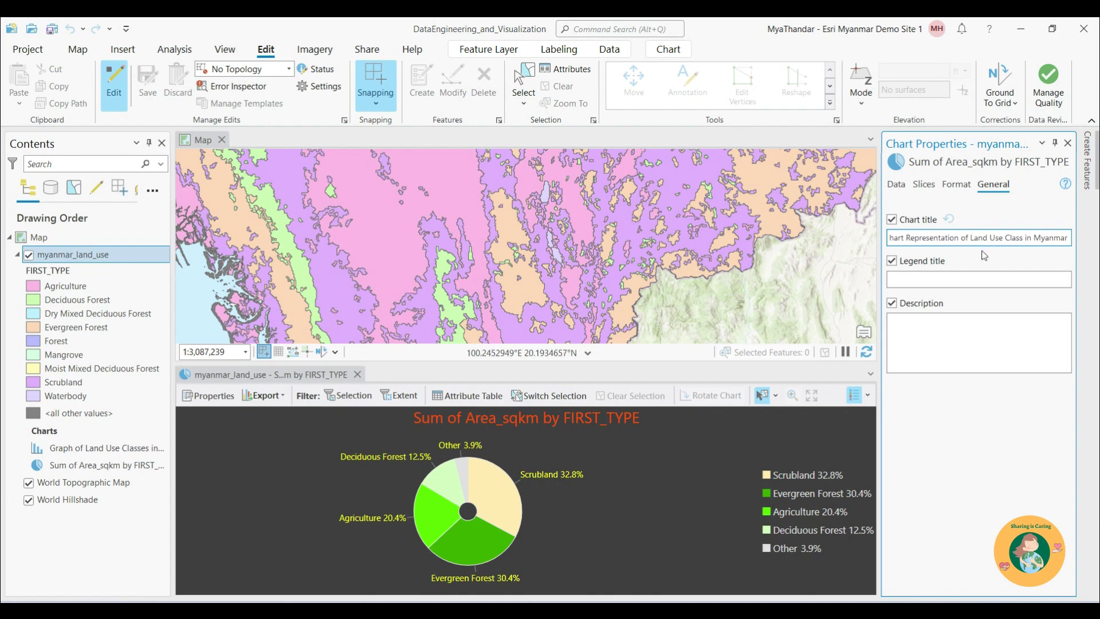
Set the legend title to "Land Use Classes" and close the chart properties
left_click(925, 279)
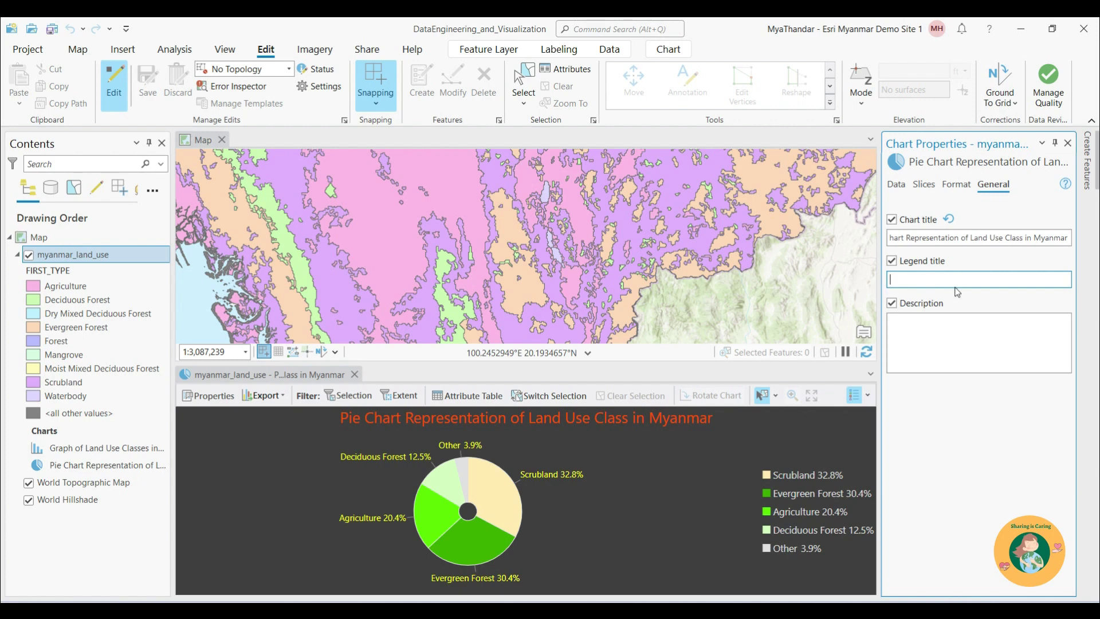
type("Land Use Classes")
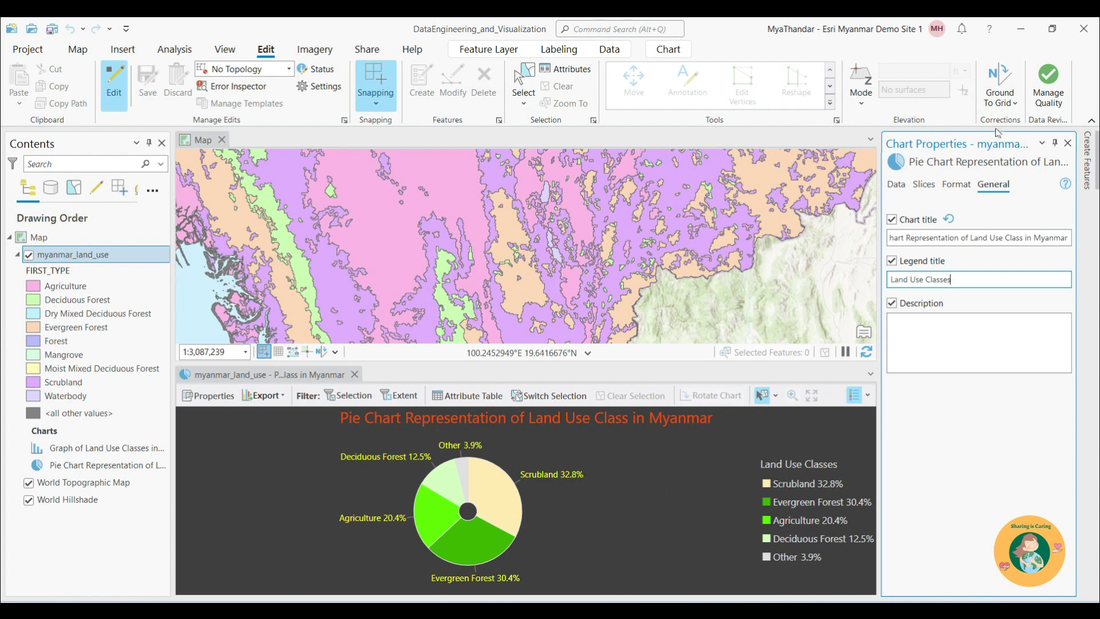
left_click(1068, 144)
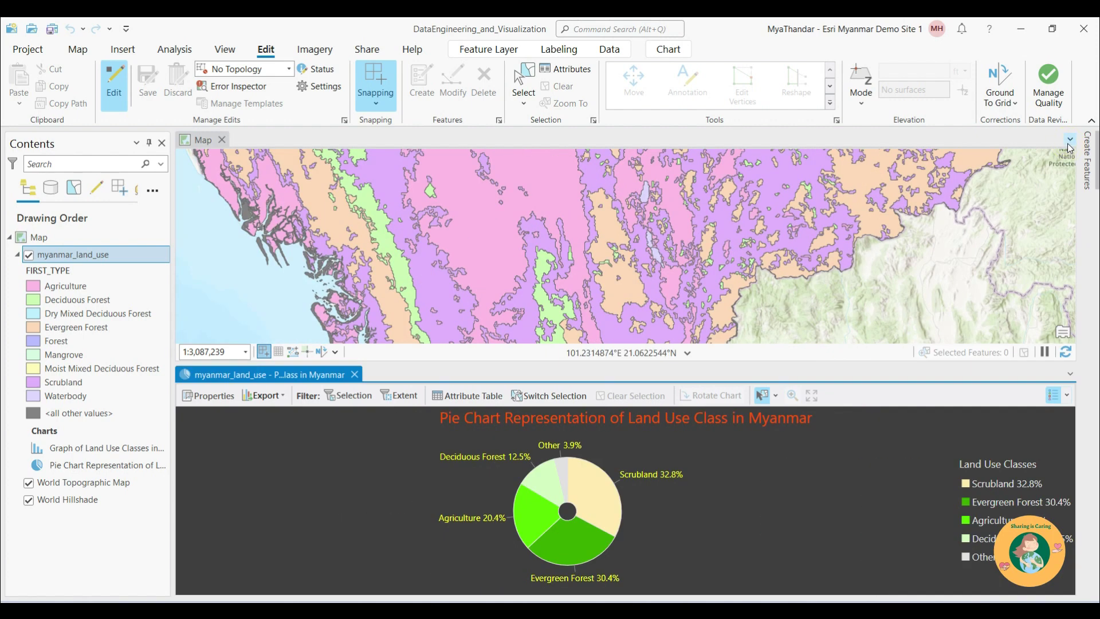
Examine the file formats offered for exporting the pie chart as a graphic, and leave without exporting
left_click(700, 474)
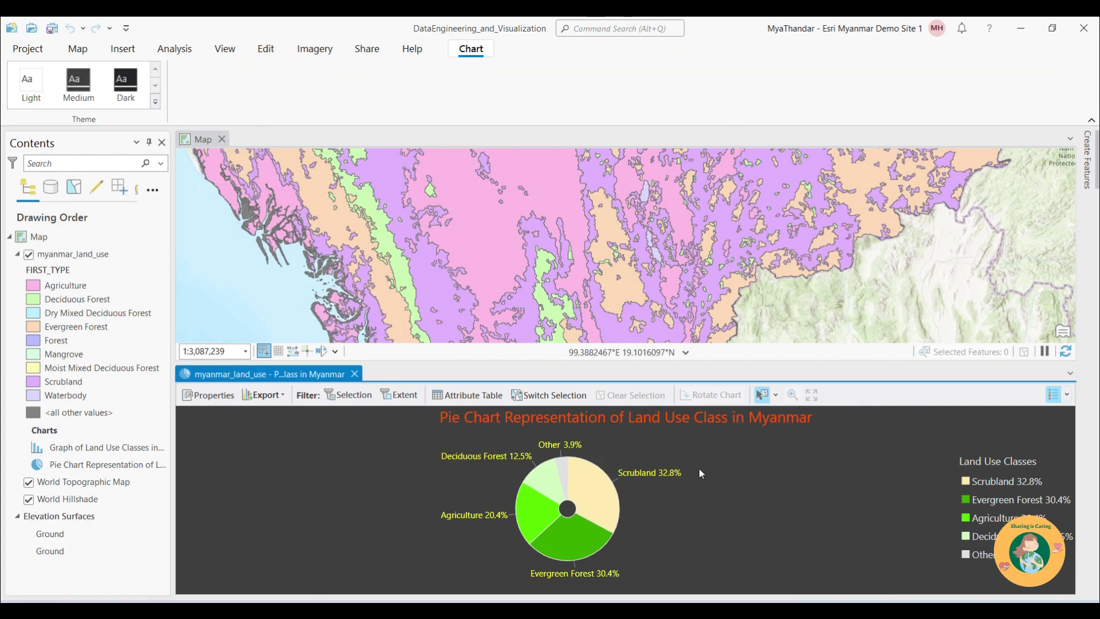
left_click(276, 396)
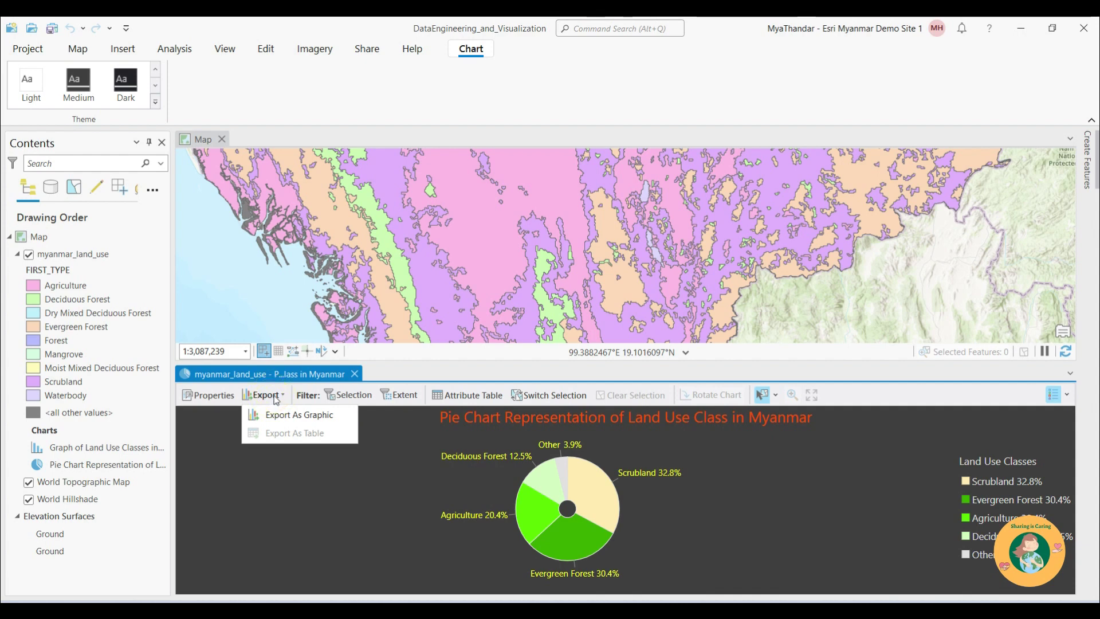
left_click(288, 418)
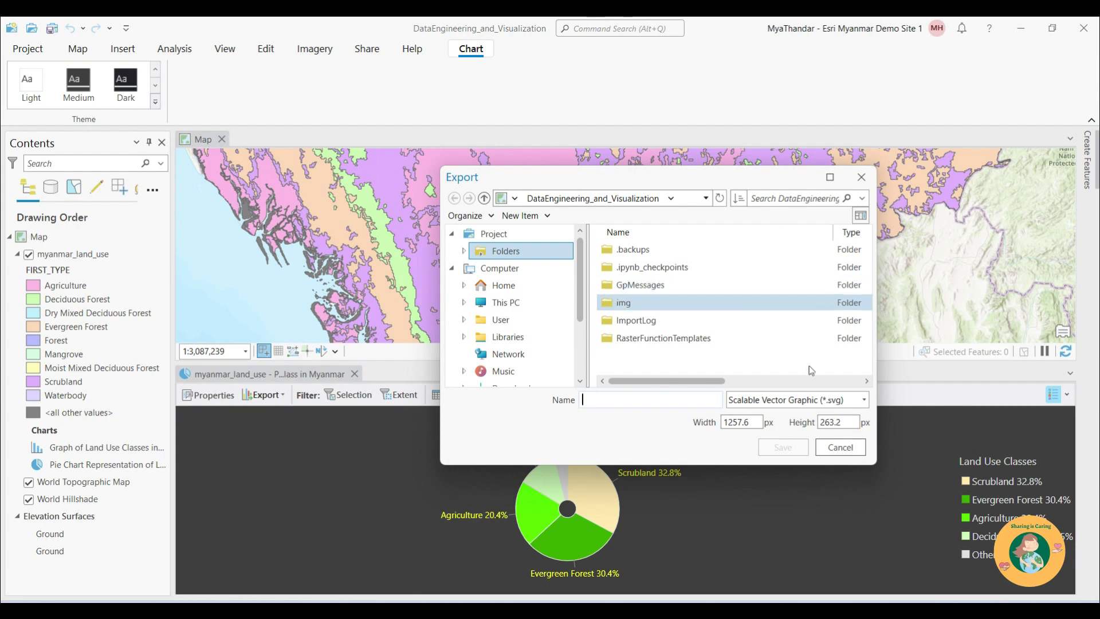
left_click(864, 399)
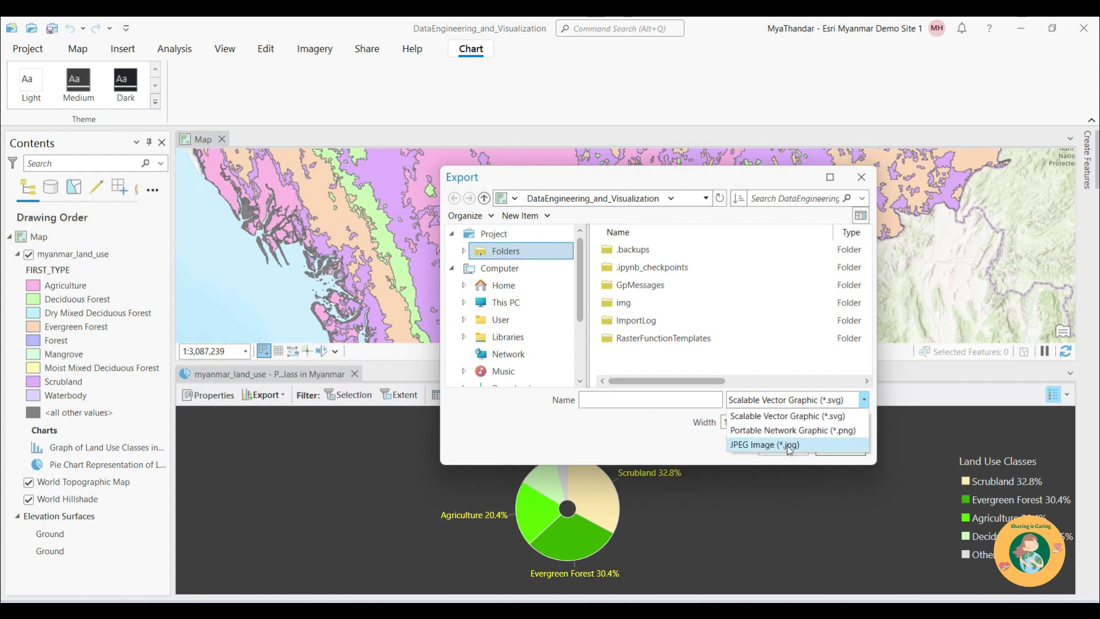
left_click(806, 476)
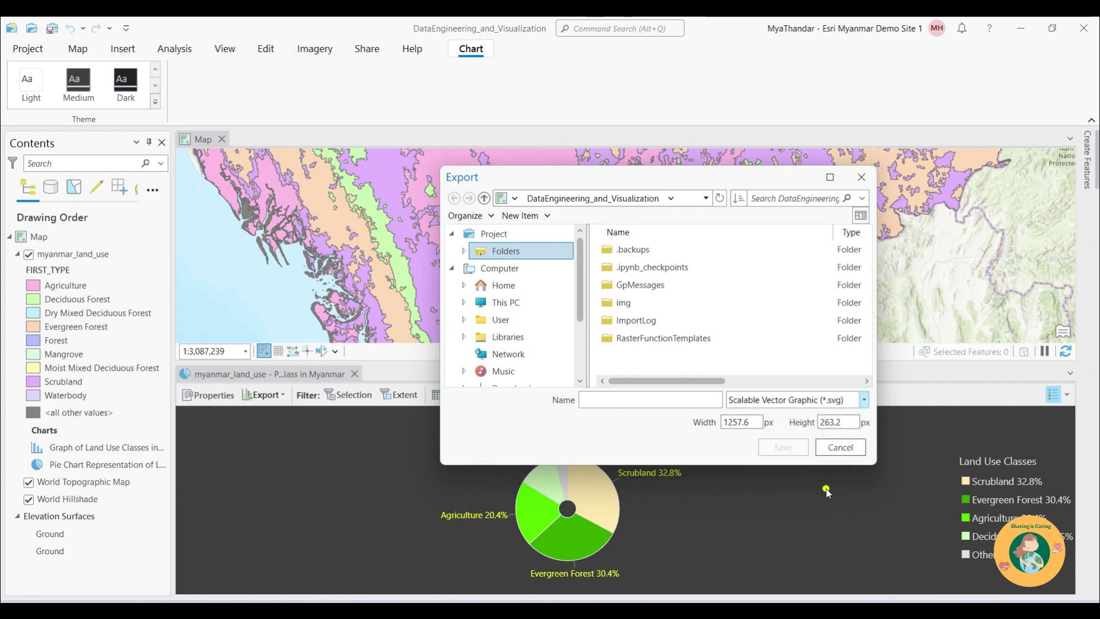
left_click(840, 449)
Open the list of chart types that can be created from the myanmar_land_use layer
right_click(51, 254)
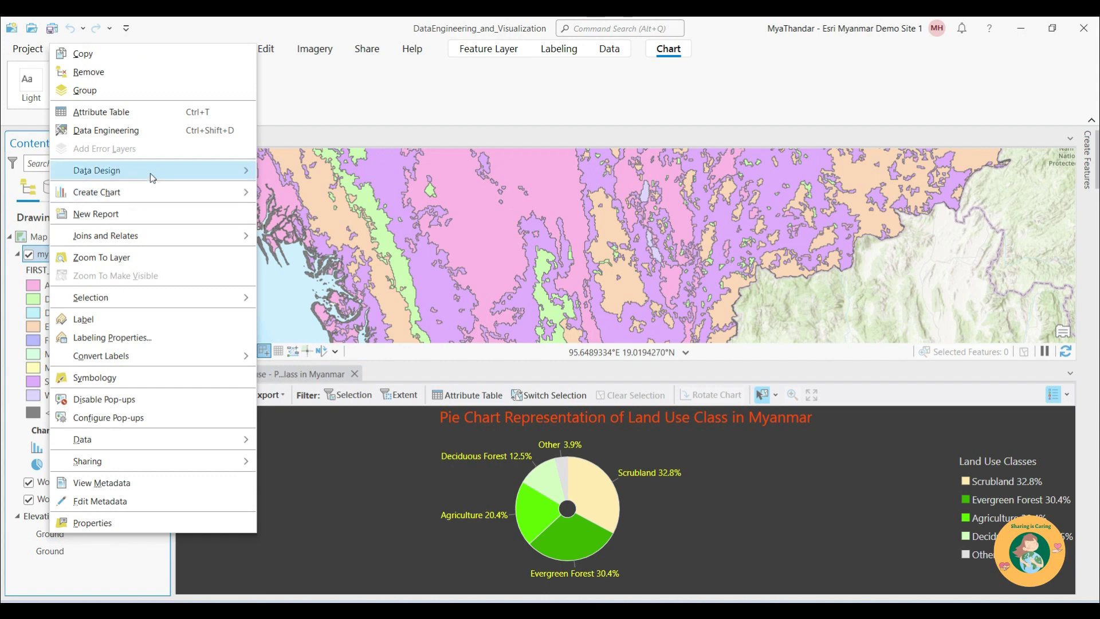
mouse_move(160, 195)
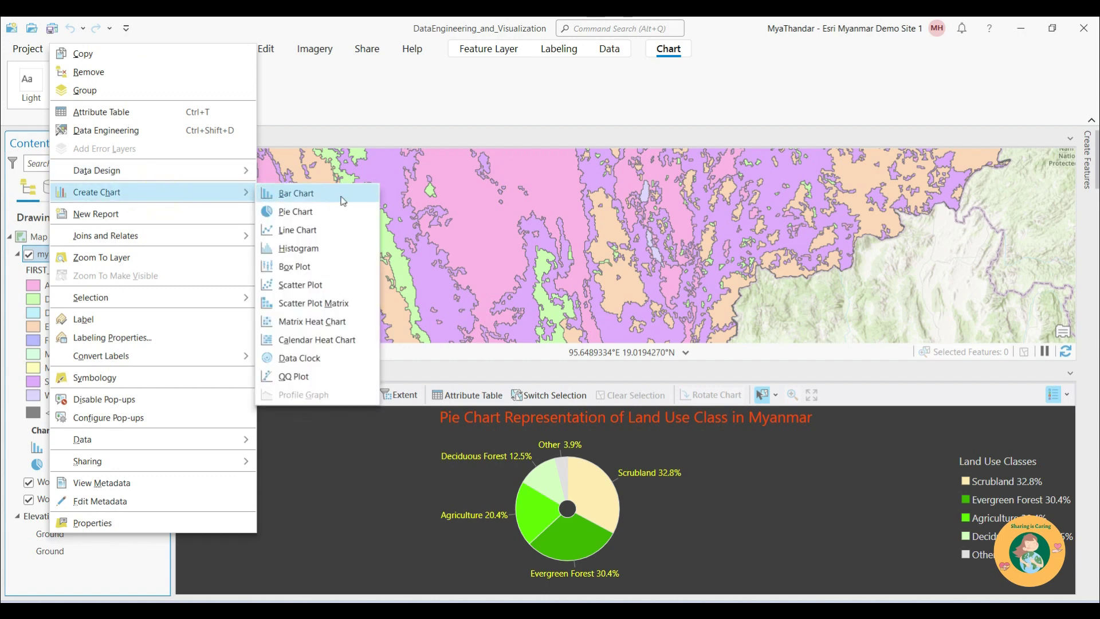